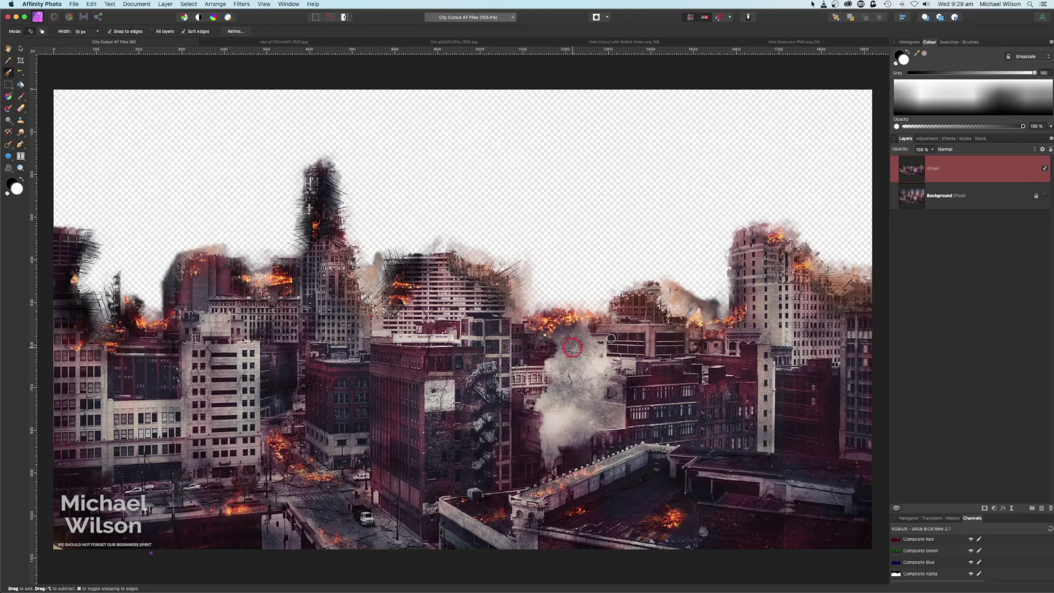
Show the background layer and paste the copied red sunset image between the city cutout and the original background.
left_click(1046, 196)
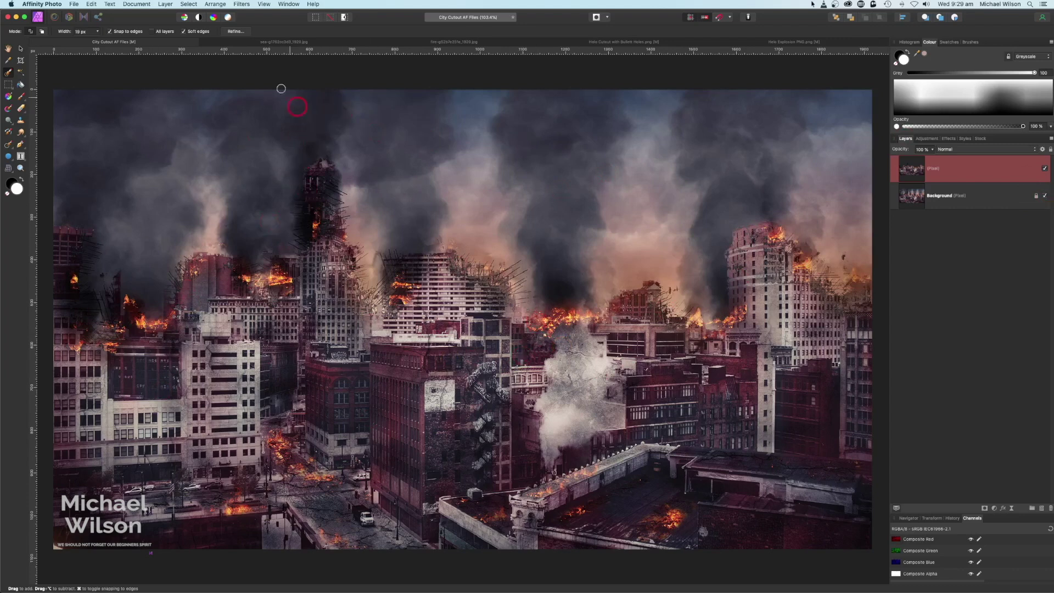
left_click(248, 42)
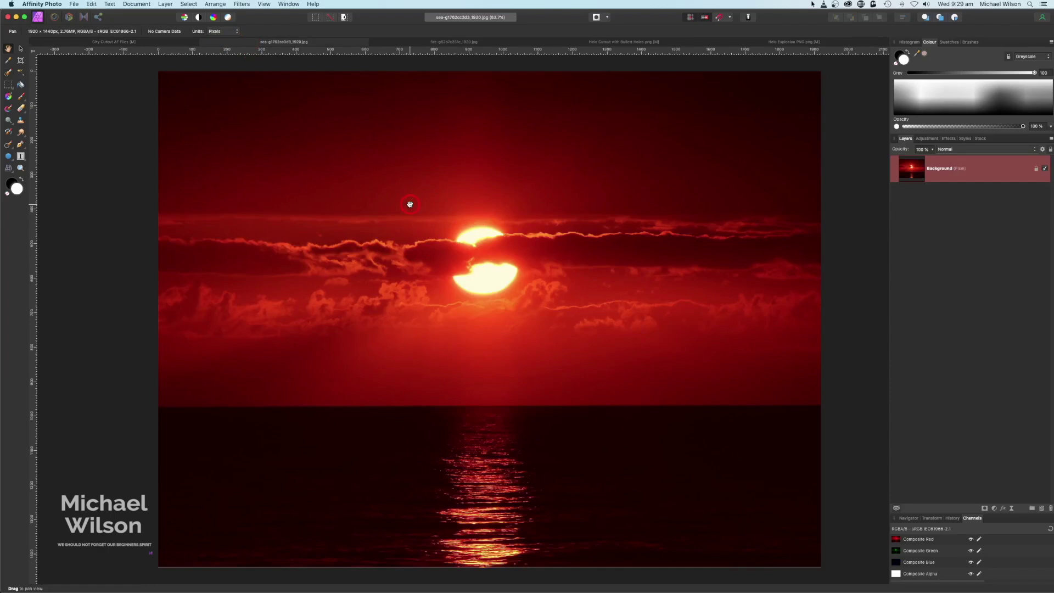
left_click(113, 42)
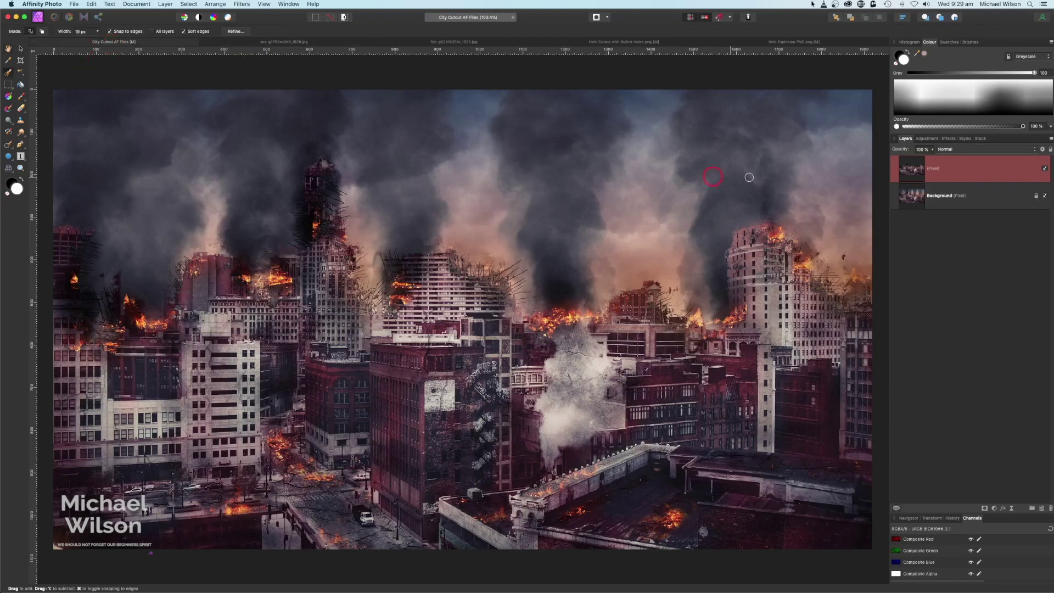
left_click(941, 201)
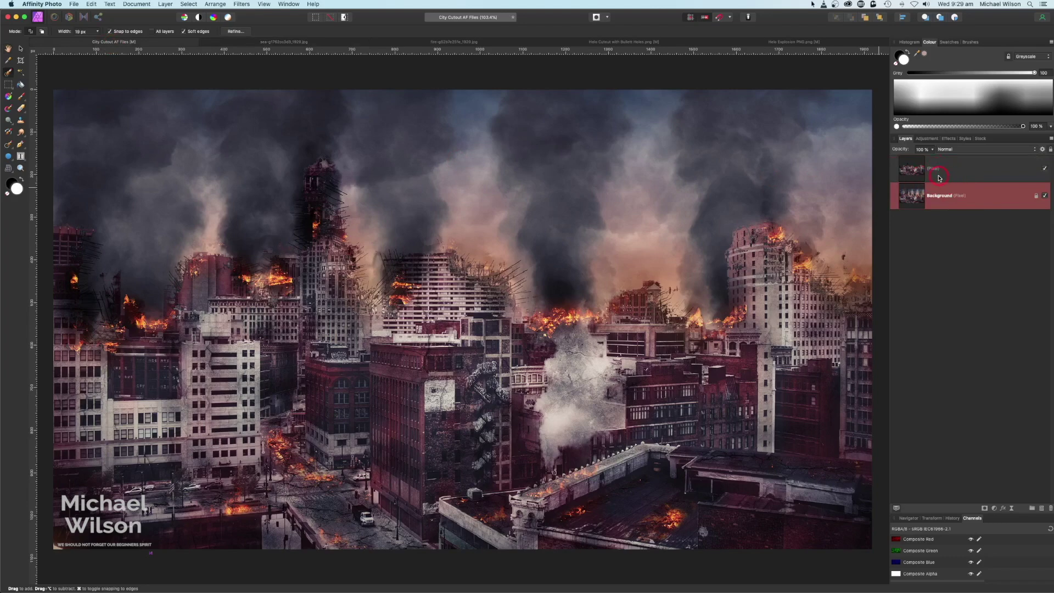
key("super+v")
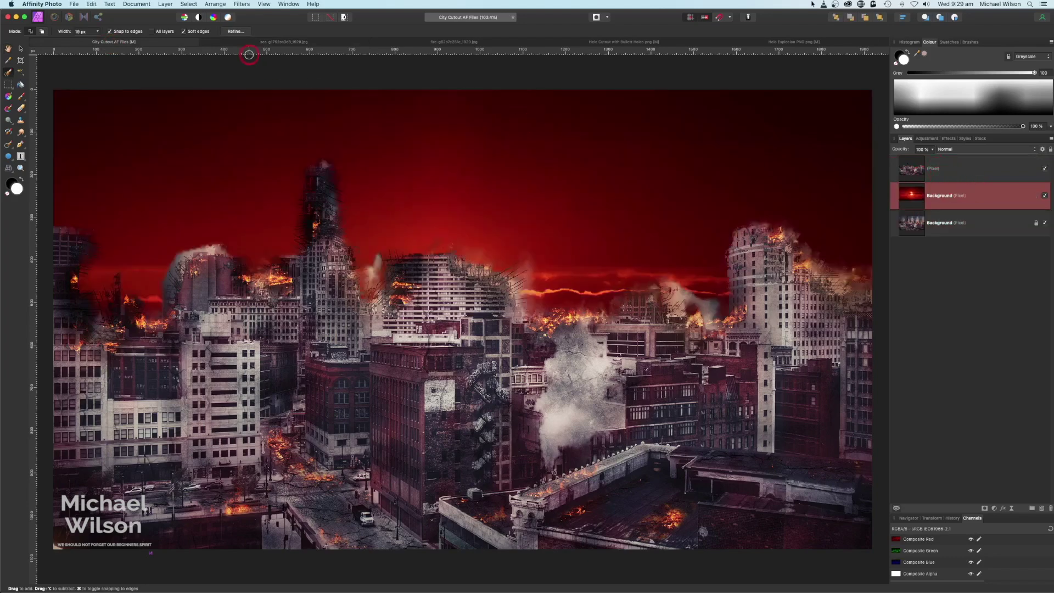
Move the sunset layer up so the sun sits high above the skyline, and set its blend mode to Lighten.
left_click(21, 48)
left_click_drag(590, 354, 590, 303)
left_click_drag(593, 381, 579, 406)
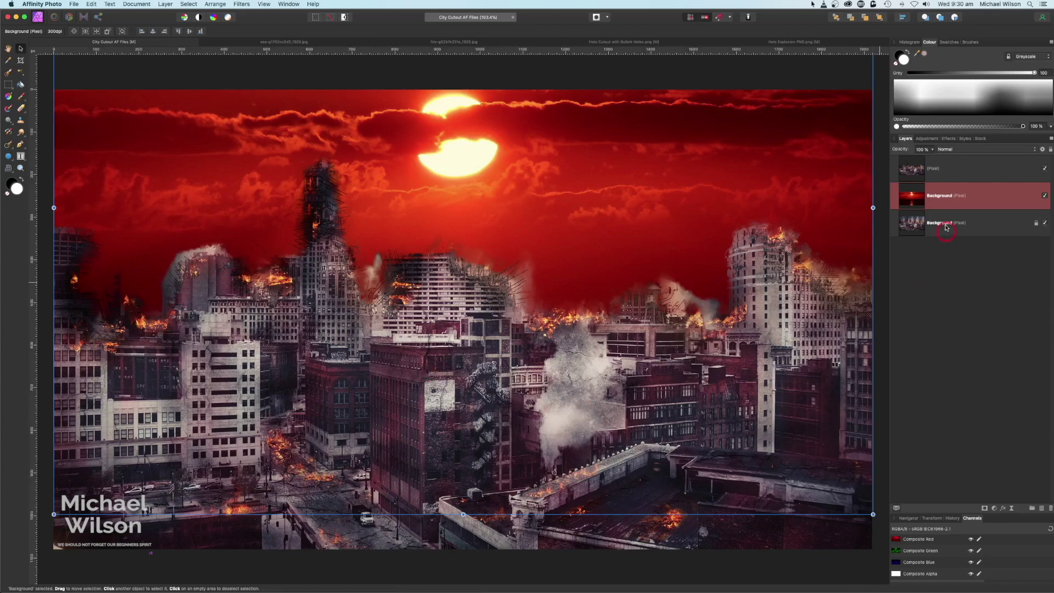
left_click(953, 150)
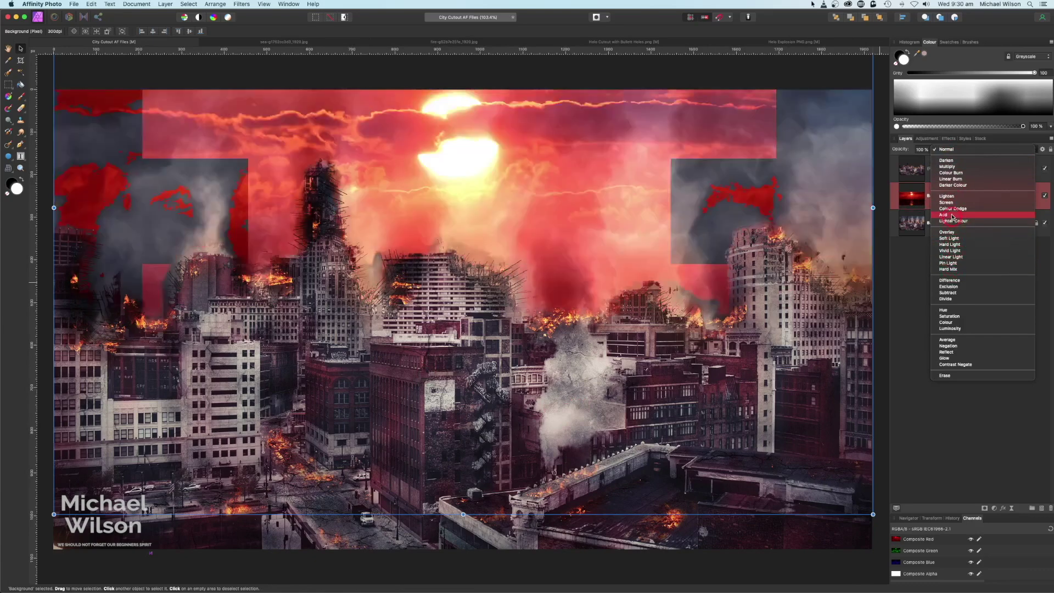
left_click(953, 196)
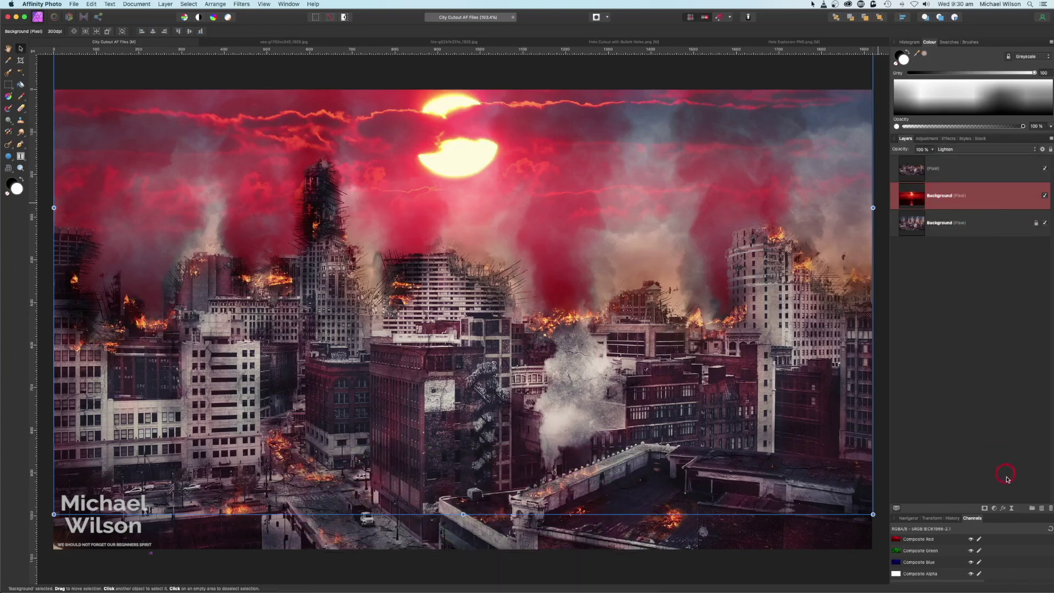
Add an empty pixel layer above the sunset and choose a smoke brush from the Free Smoke Photoshop Brushes 8 set.
left_click(1043, 510)
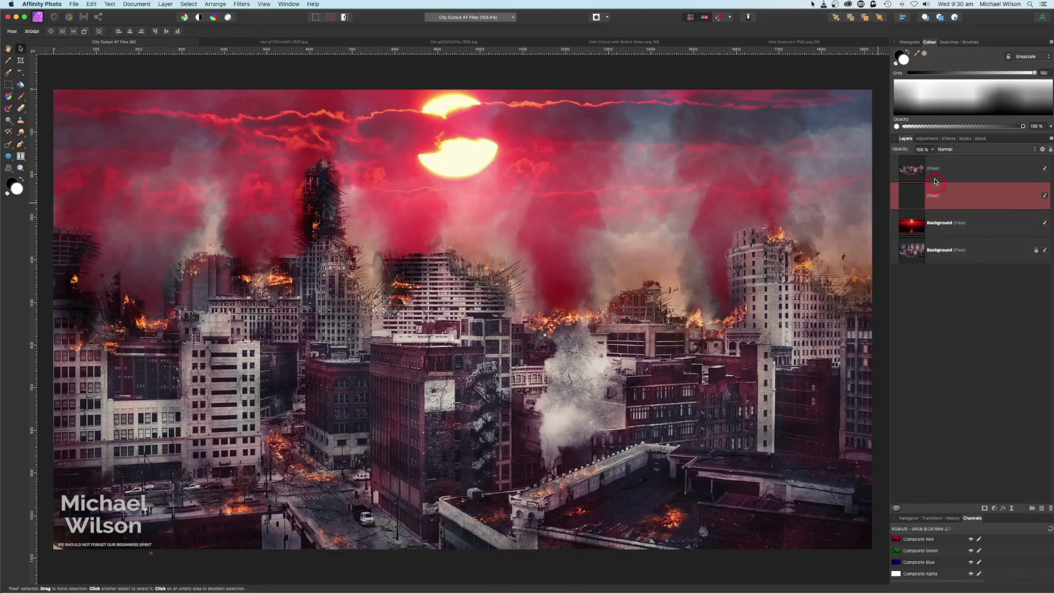
left_click(984, 42)
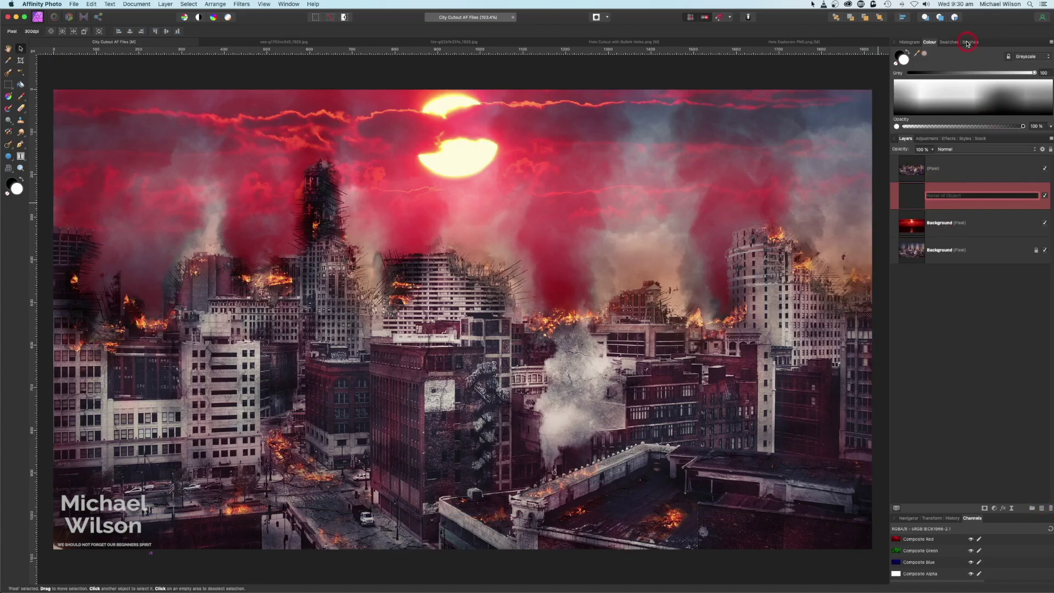
left_click(970, 43)
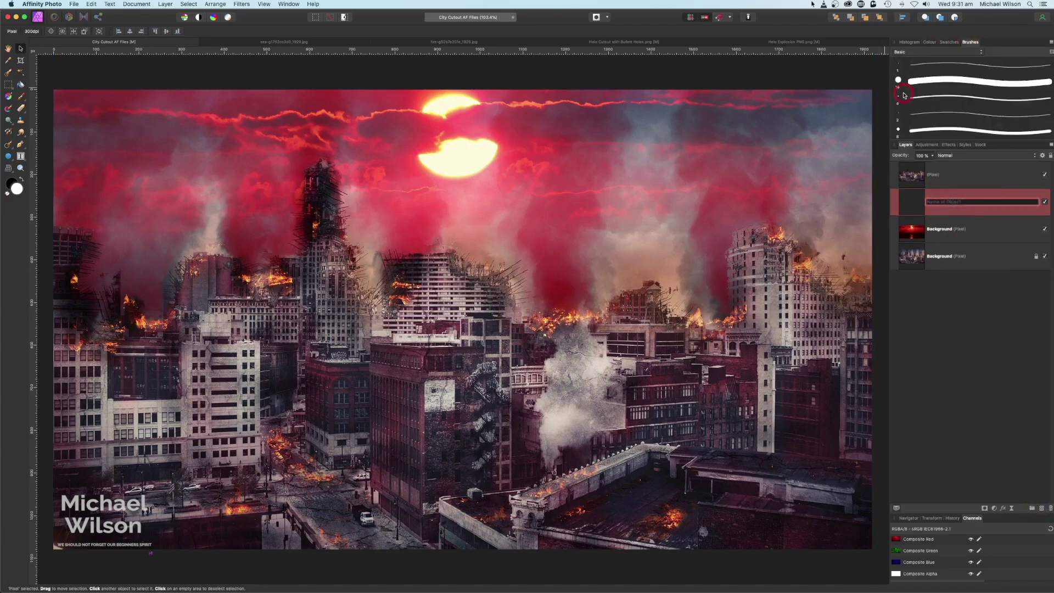
left_click(943, 99)
scroll(943, 99, "down", 5)
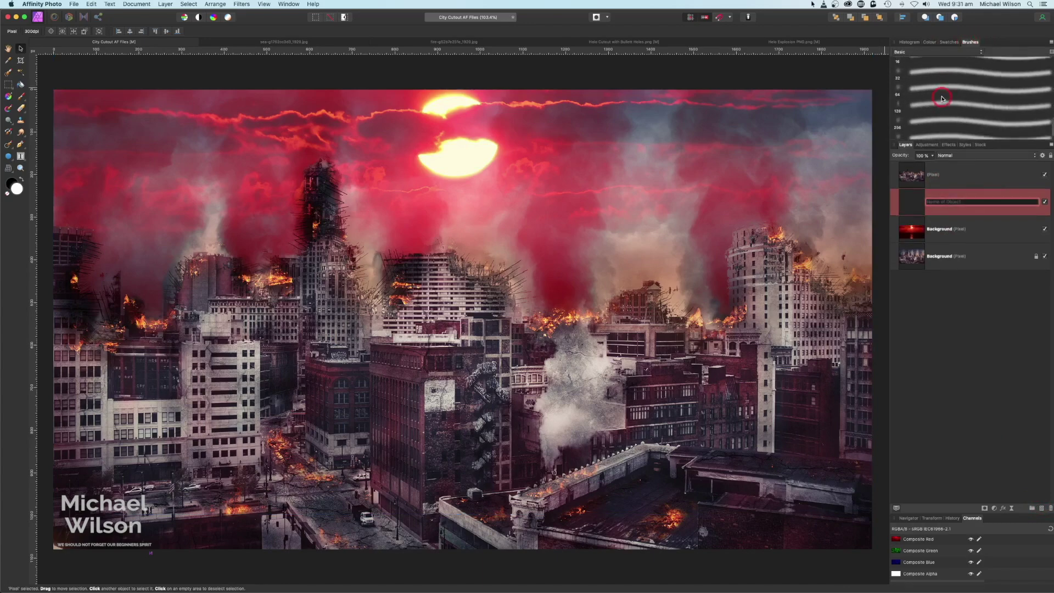
left_click(940, 52)
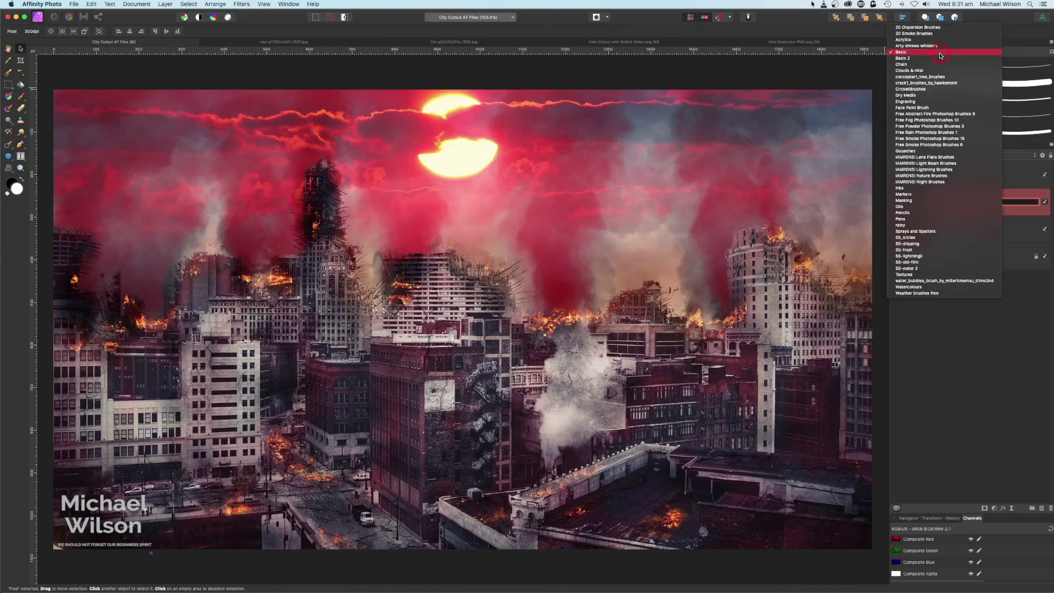
left_click(950, 145)
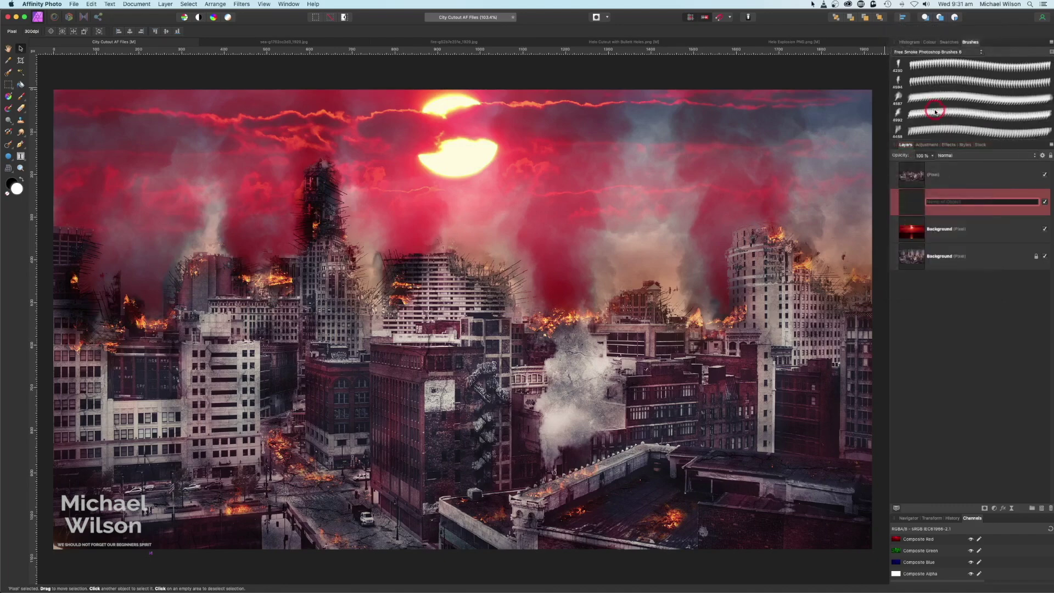
left_click(935, 112)
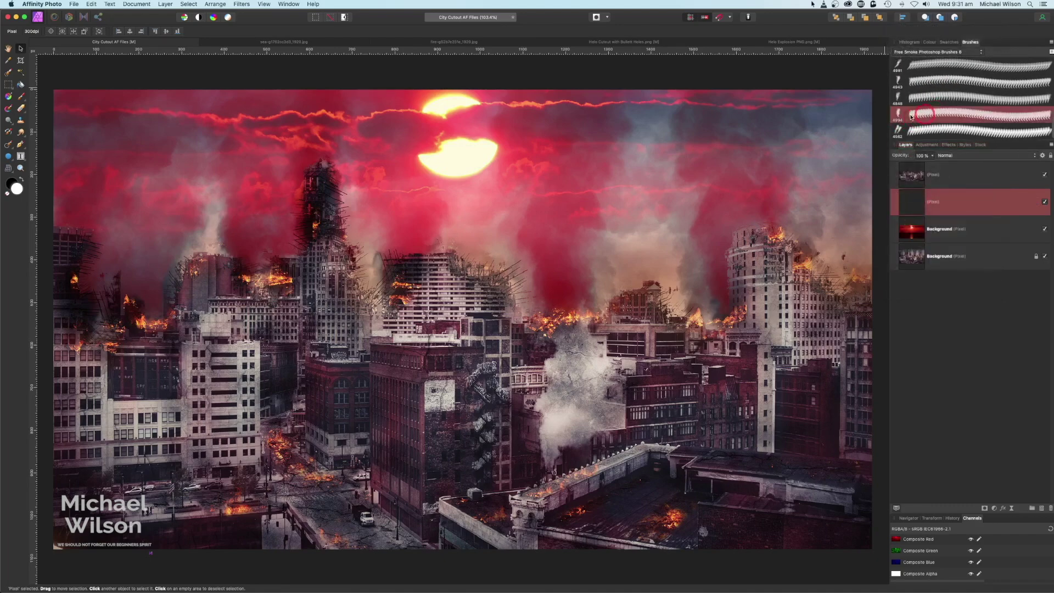
left_click(920, 70)
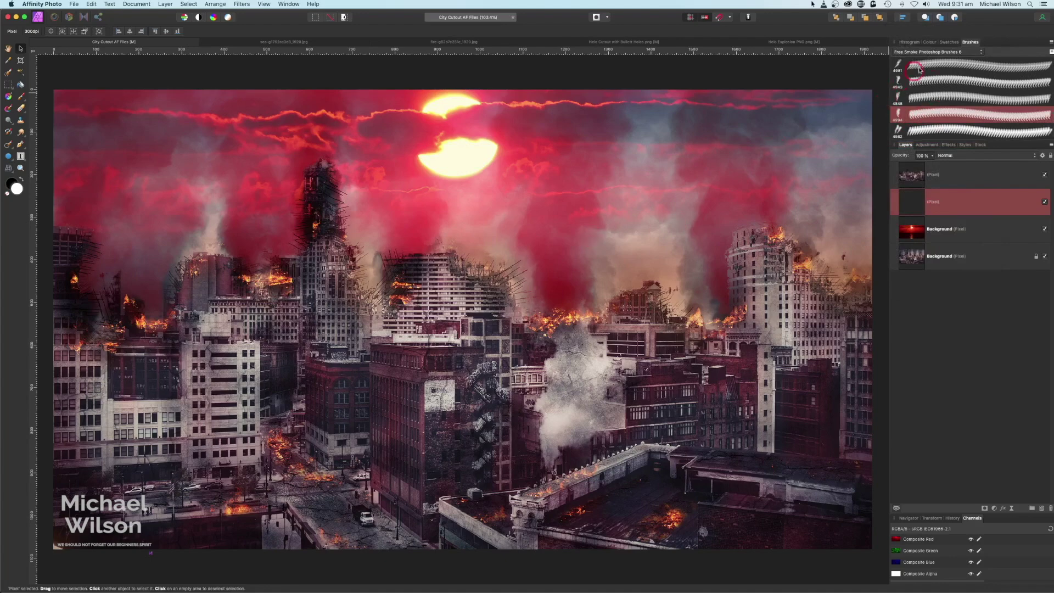
Sample the pale smoke tone above the buildings and load it as a paint colour.
left_click(930, 42)
left_click_drag(920, 54, 210, 232)
left_click(919, 55)
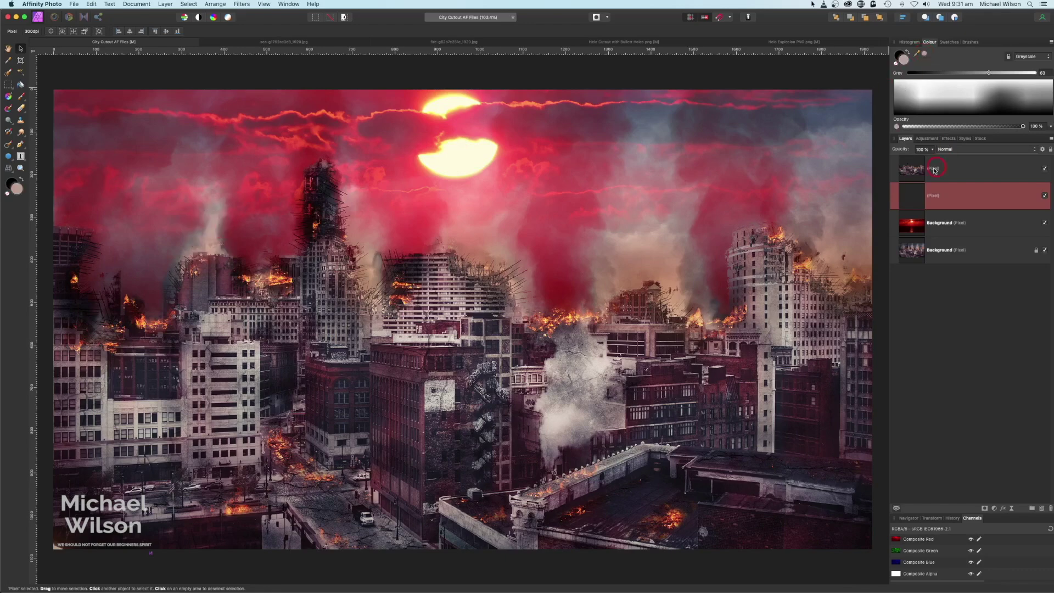
Activate the Paint Brush with the smoke brush and reduce its width to about 485 px.
left_click(21, 134)
left_click(23, 99)
left_click_drag(181, 209, 425, 237)
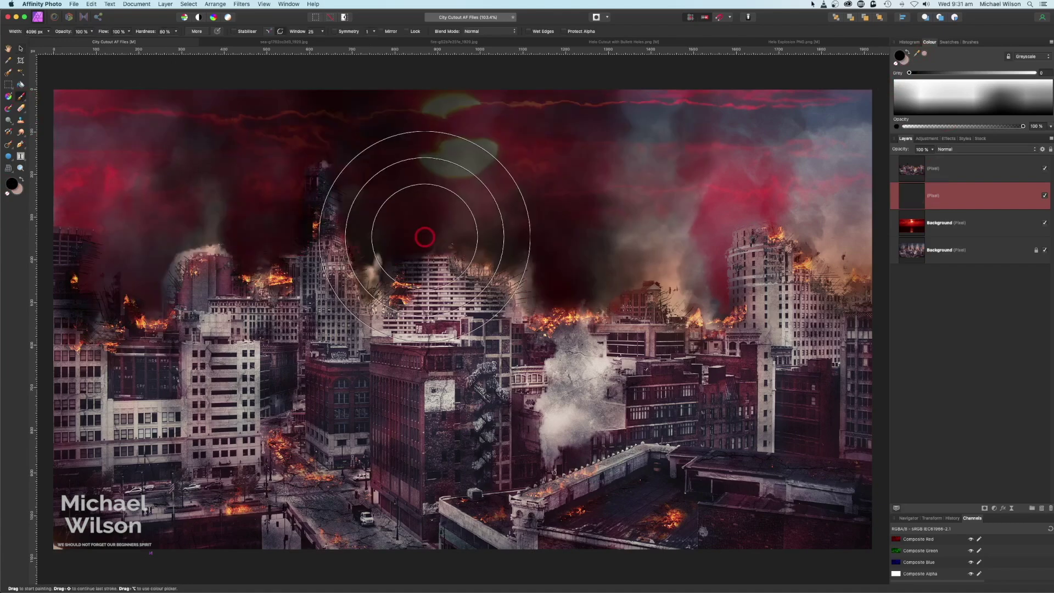
key("bracketleft")
key("bracketleft")
key("bracketleft")
key("bracketleft")
key("bracketleft")
key("bracketleft")
key("bracketleft")
key("bracketleft")
key("bracketleft")
key("bracketleft")
key("bracketleft")
key("bracketleft")
key("bracketleft")
key("bracketleft")
key("bracketleft")
key("bracketleft")
key("bracketleft")
key("bracketleft")
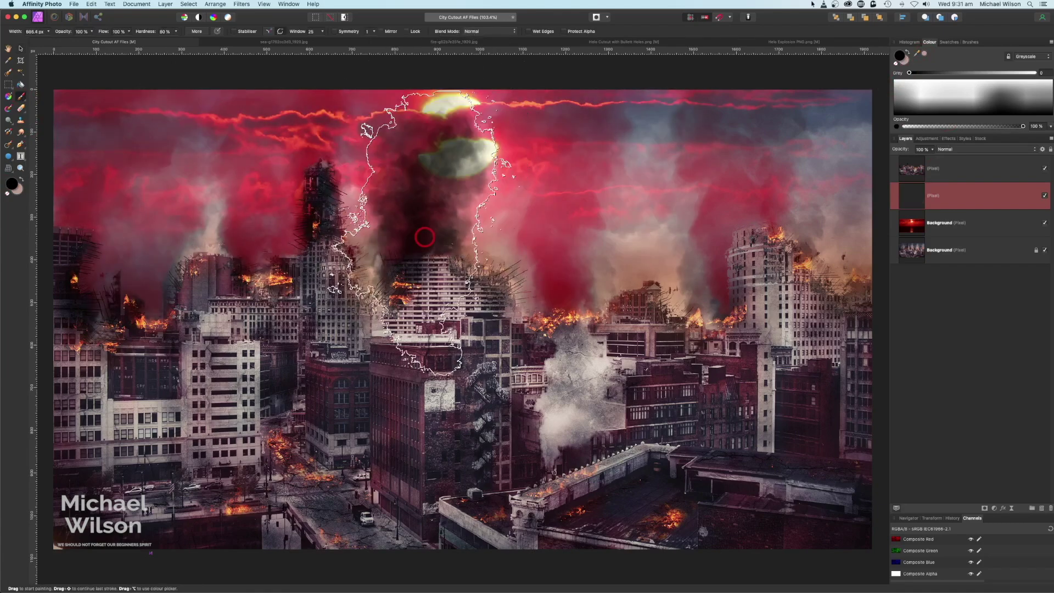
key("bracketleft")
key("bracketleft")
key("bracketleft")
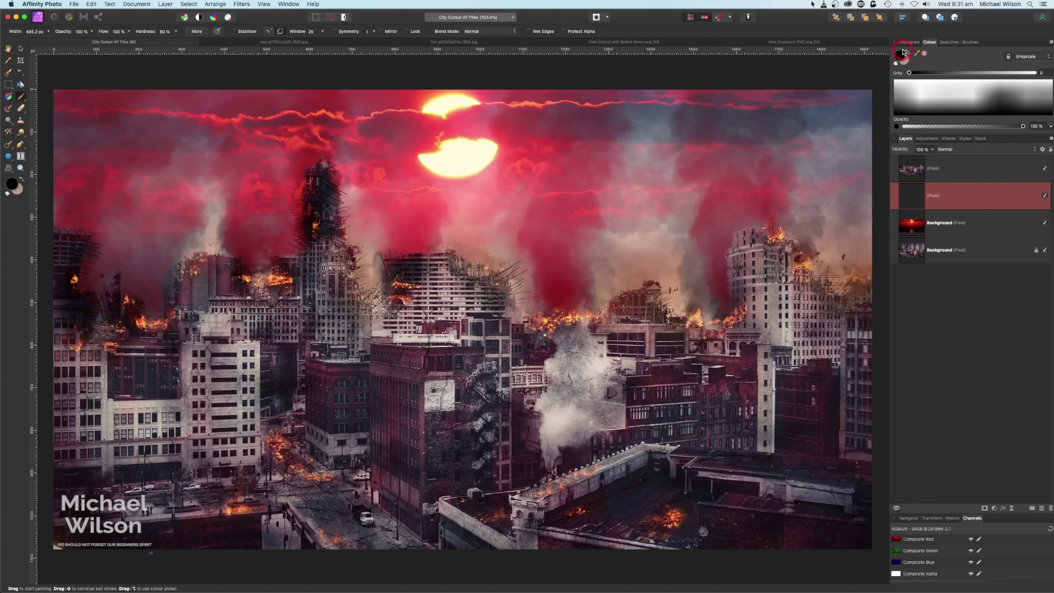
Swap to the sampled pale colour and paint smoke plumes rising behind the burning buildings across the skyline.
left_click(909, 53)
mouse_move(258, 274)
left_mouse_down()
mouse_move(212, 235)
mouse_move(208, 198)
left_mouse_up()
left_click_drag(506, 209, 489, 205)
left_click(635, 209)
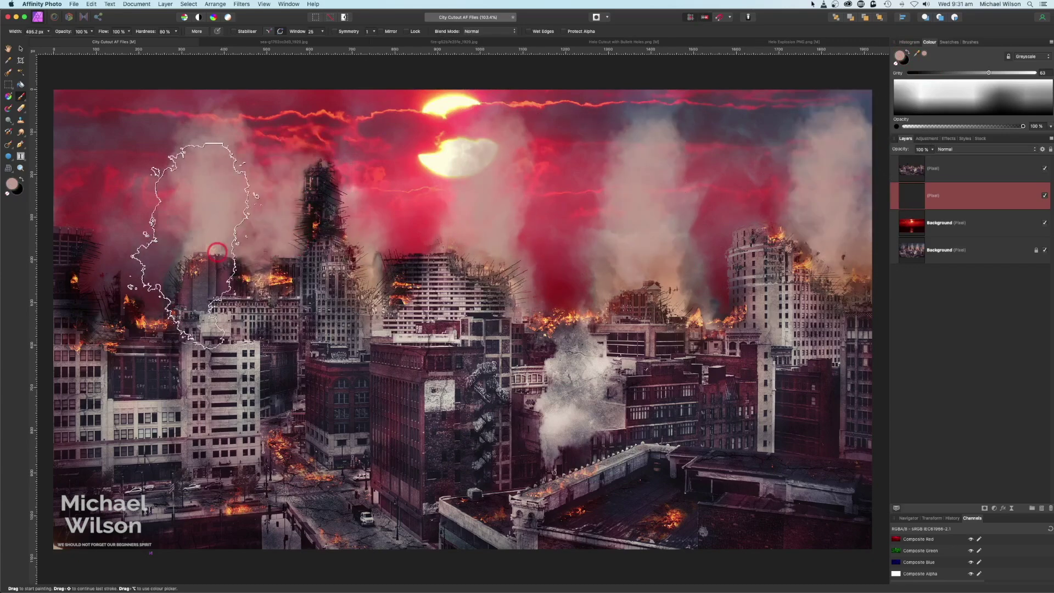
left_click(112, 238)
left_click_drag(112, 239, 167, 247)
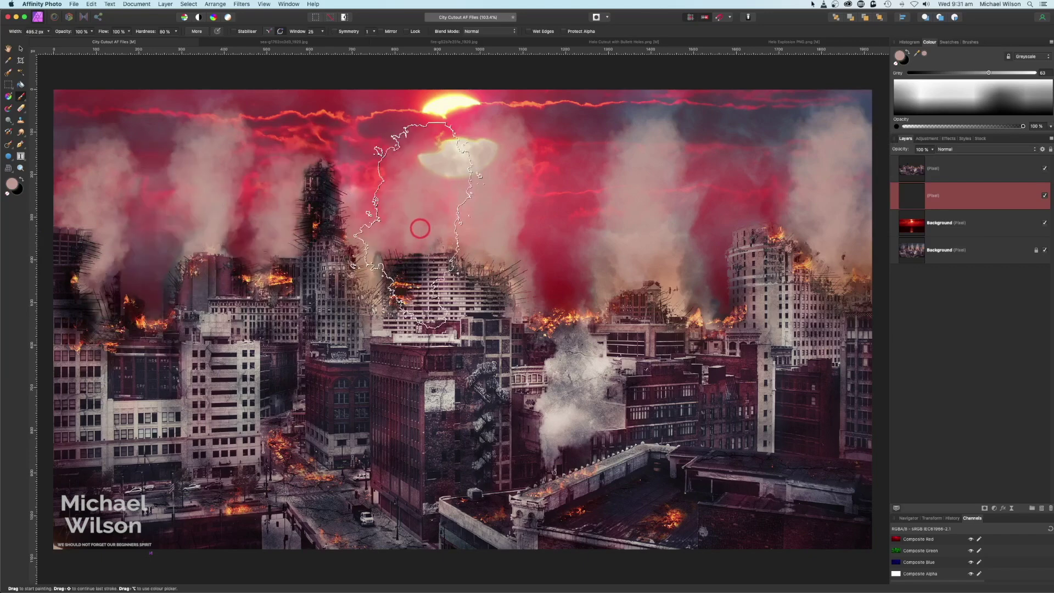
left_click_drag(499, 277, 560, 314)
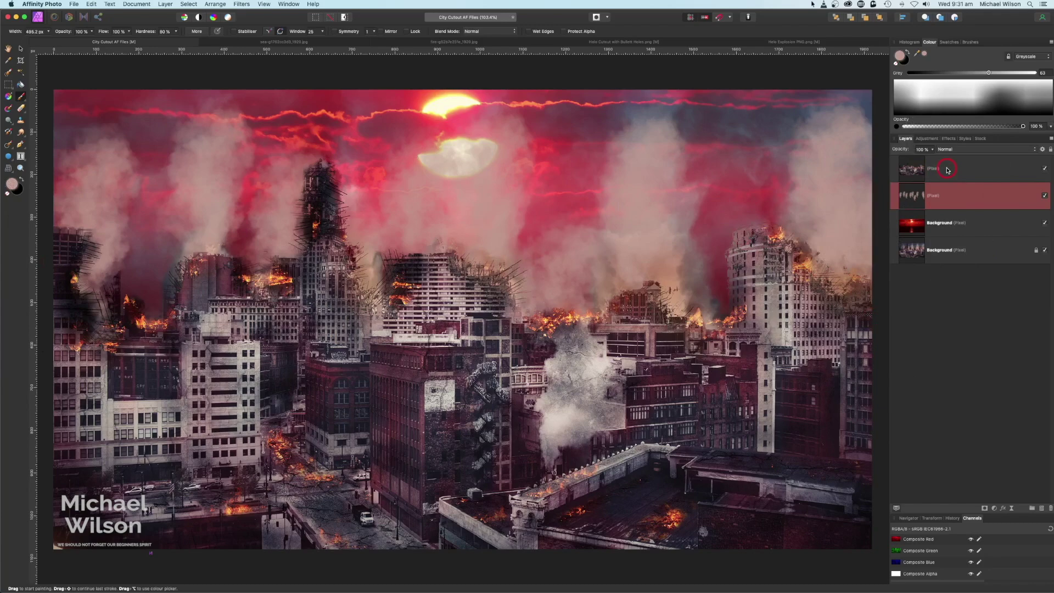
Paste the copied fire image above the city cutout layer and set its blend mode to Screen.
left_click(415, 42)
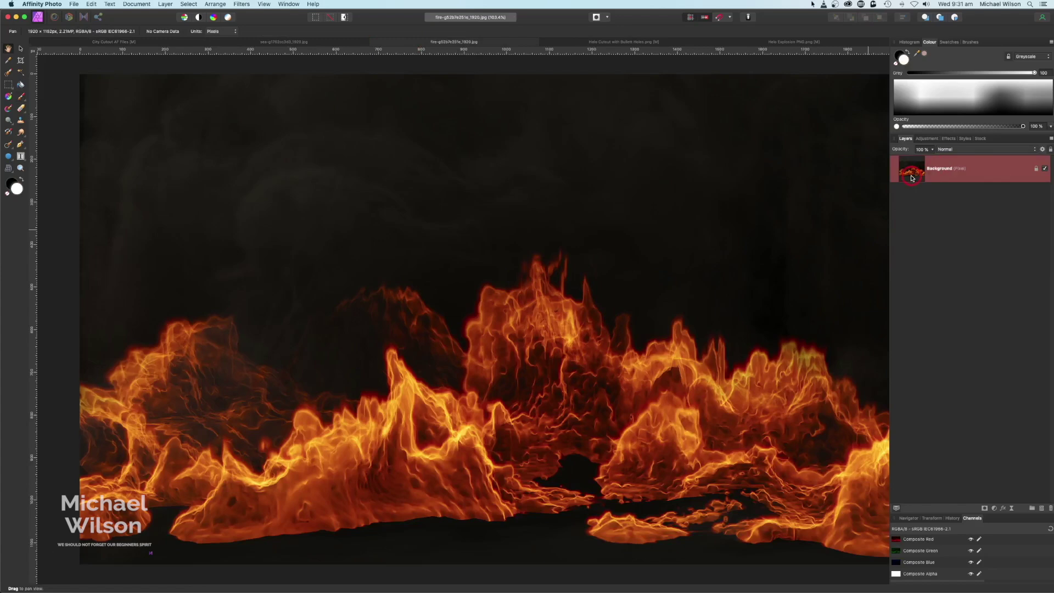
left_click(101, 42)
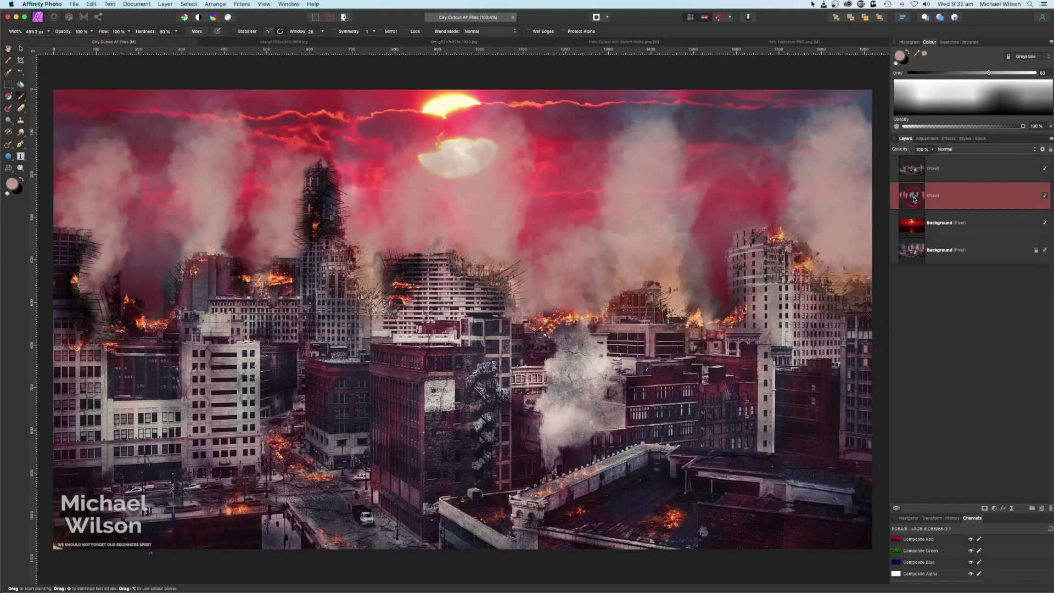
left_click(945, 168)
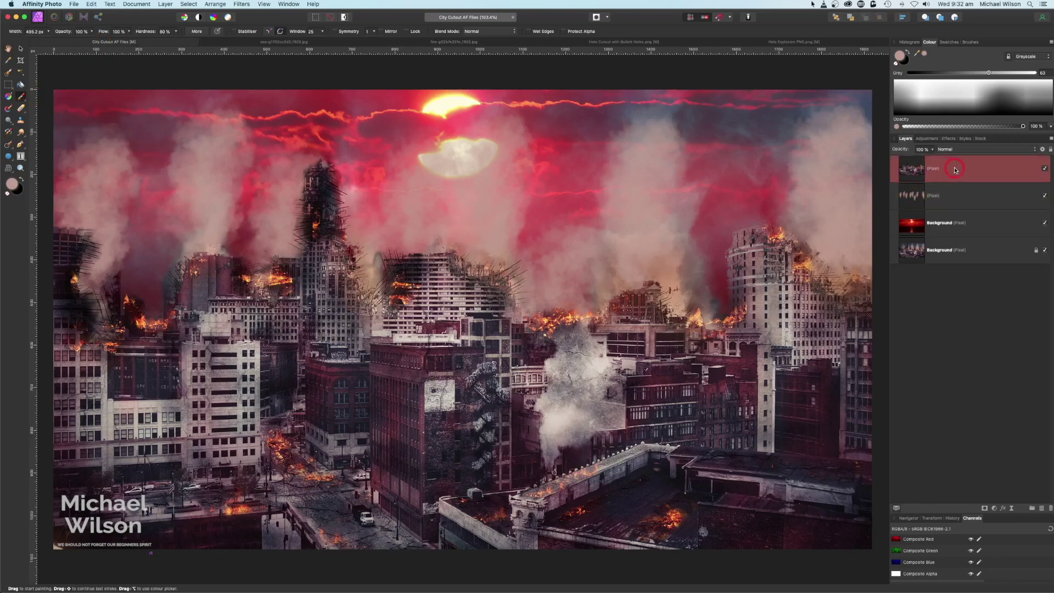
key("super+v")
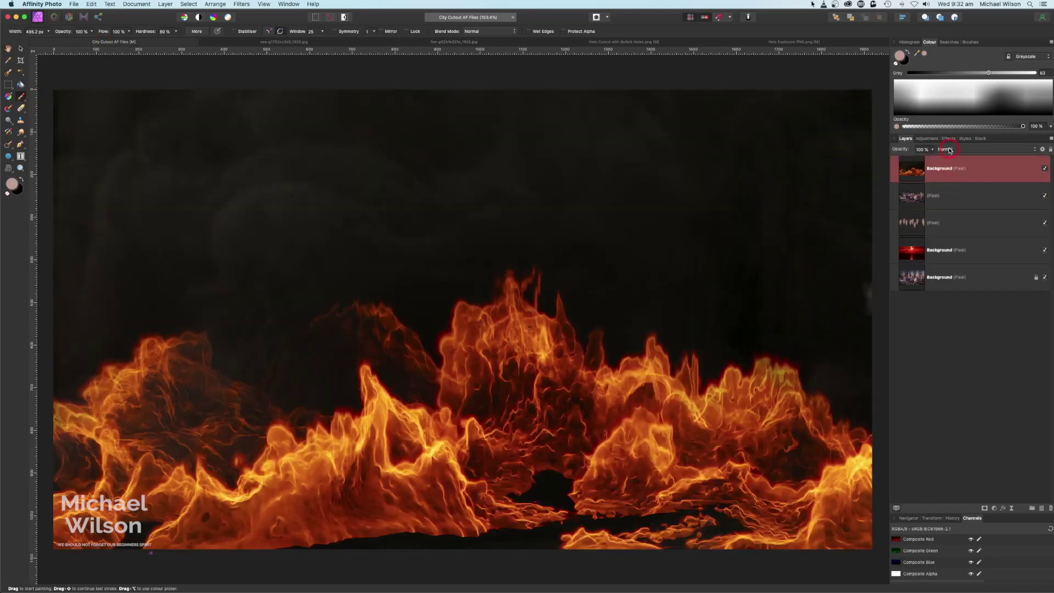
left_click(953, 152)
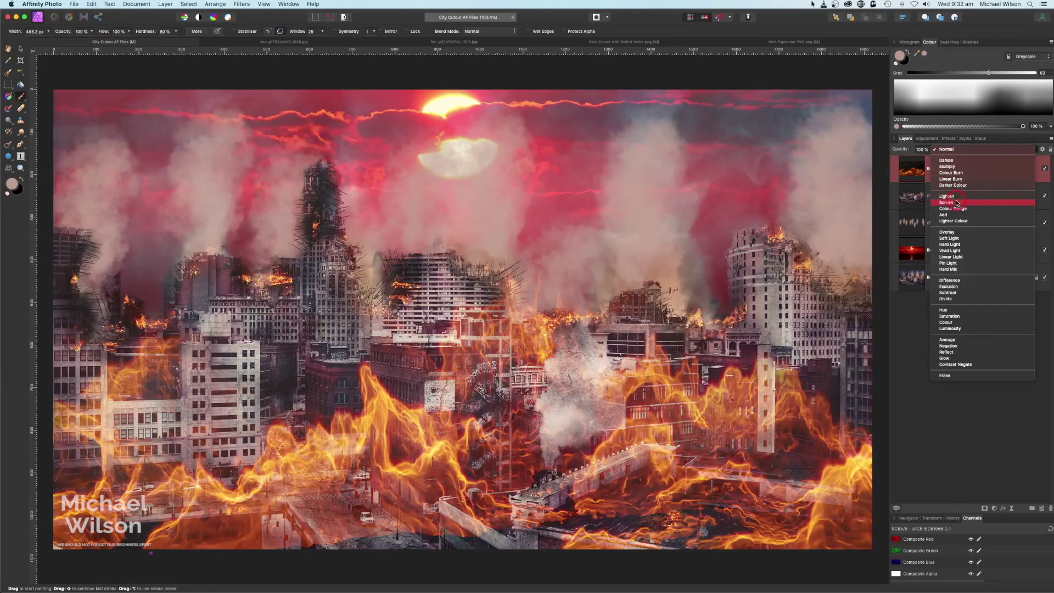
left_click(956, 202)
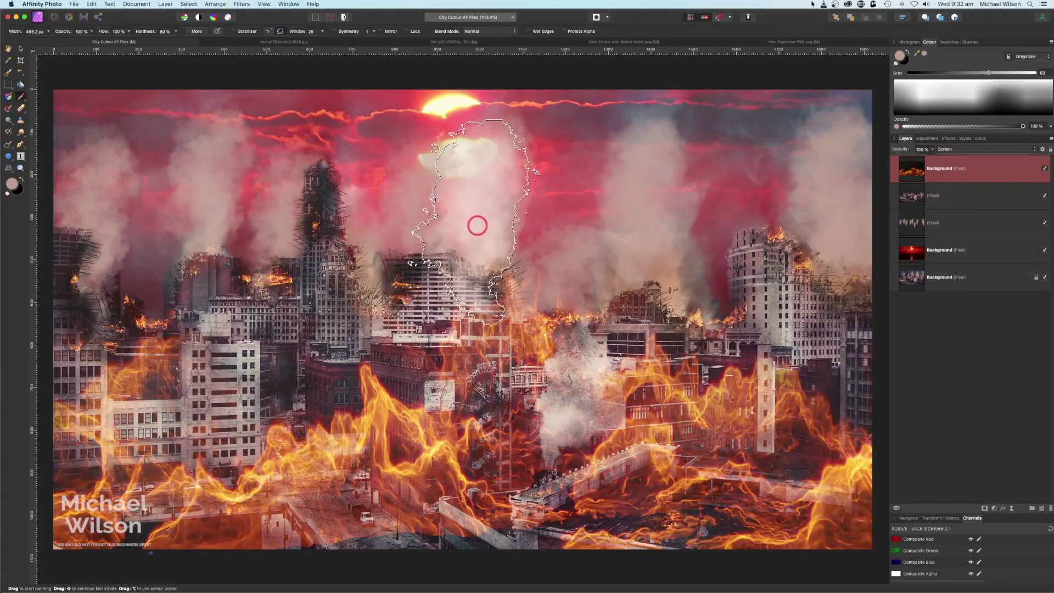
Stretch the fire layer well past both sides of the canvas and enlarge it upward with the Move tool.
key("super+minus")
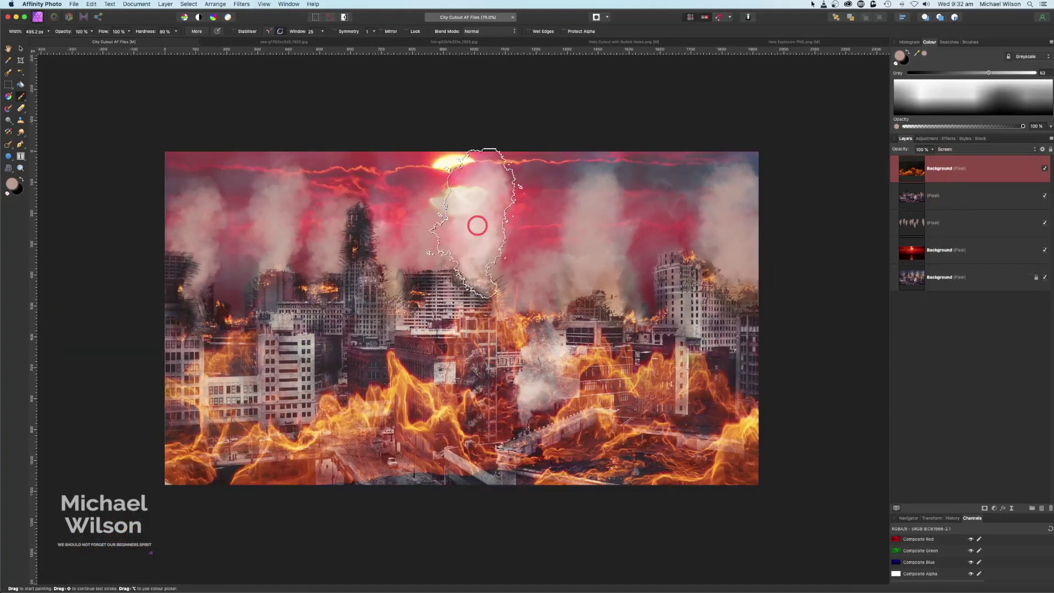
left_click(21, 51)
left_click(753, 316)
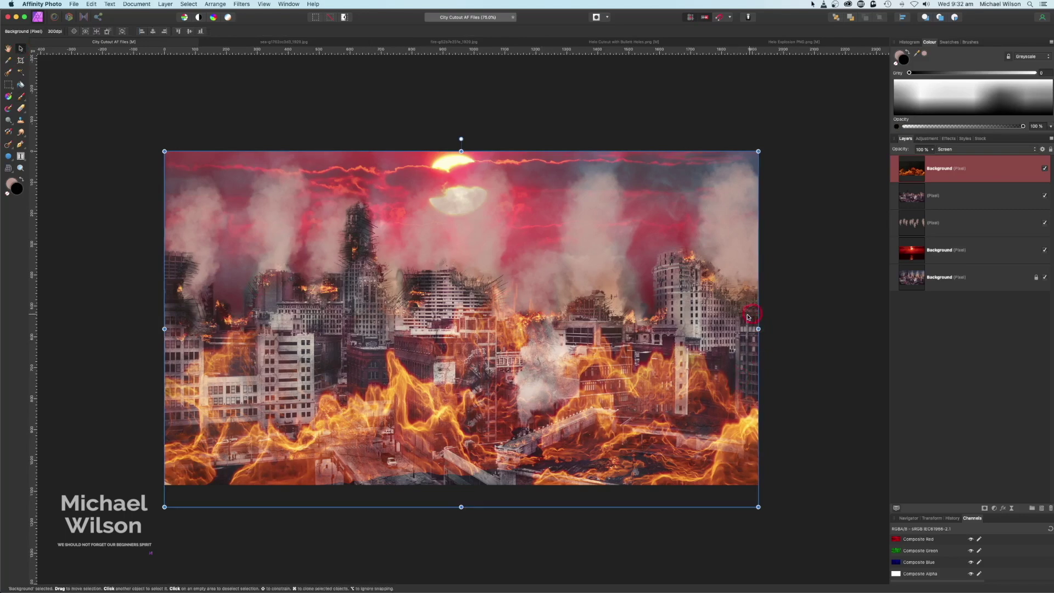
key("super+minus")
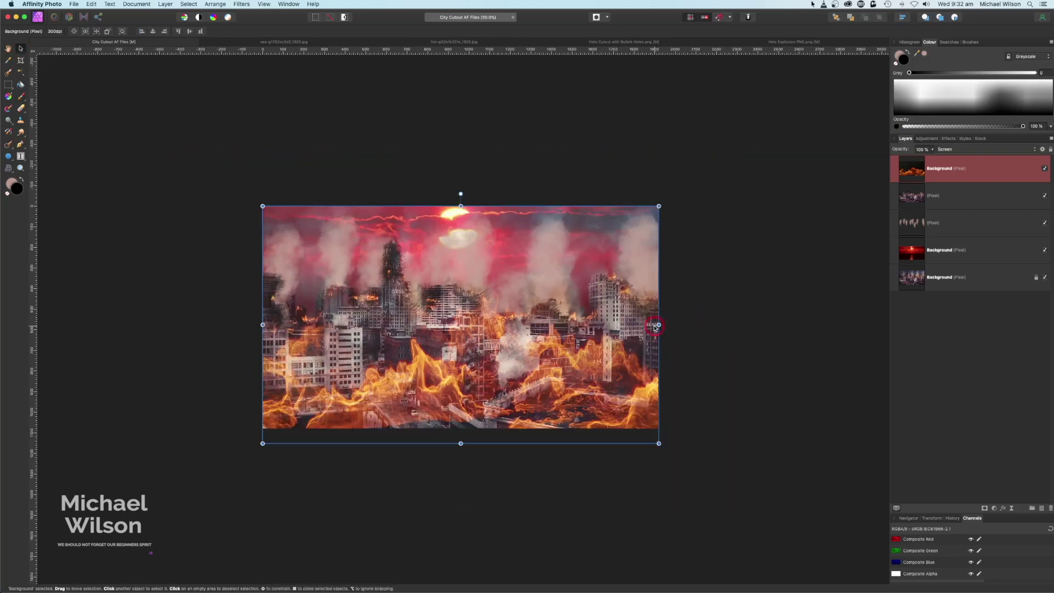
left_click_drag(658, 325, 825, 324)
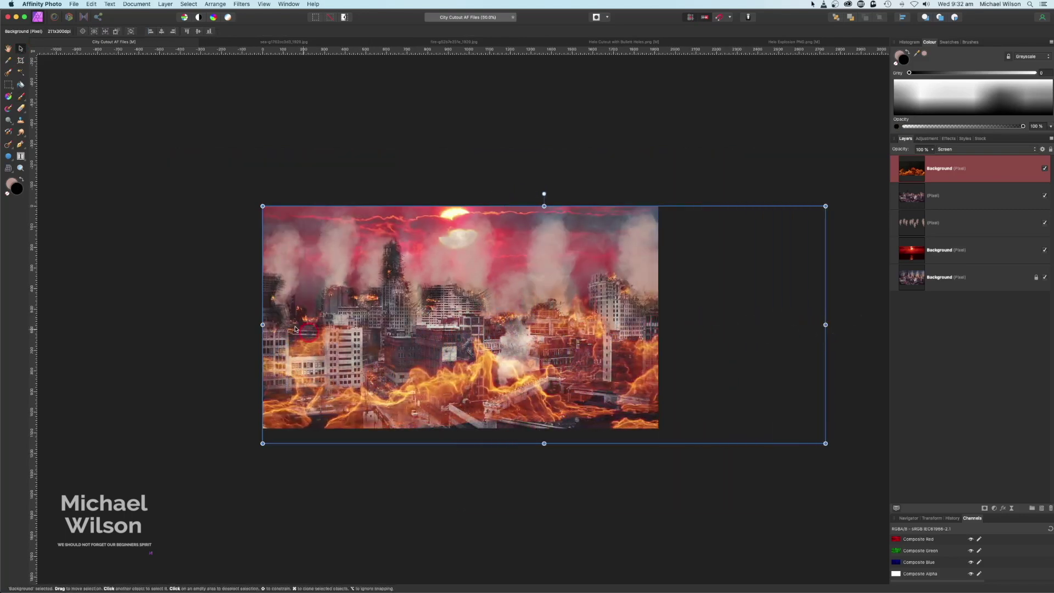
left_click_drag(263, 325, 199, 325)
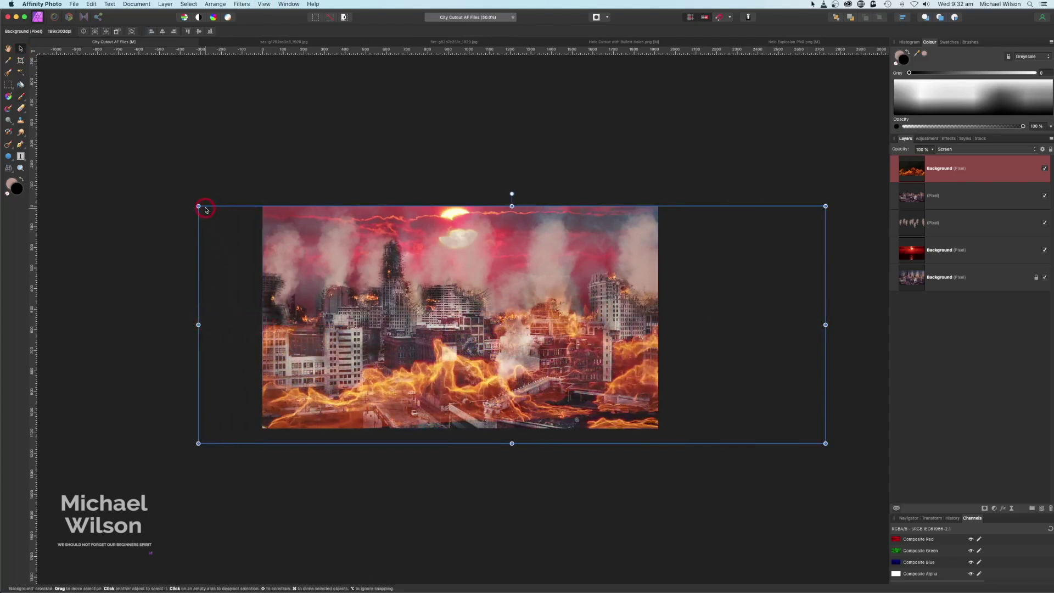
left_click_drag(198, 206, 104, 110)
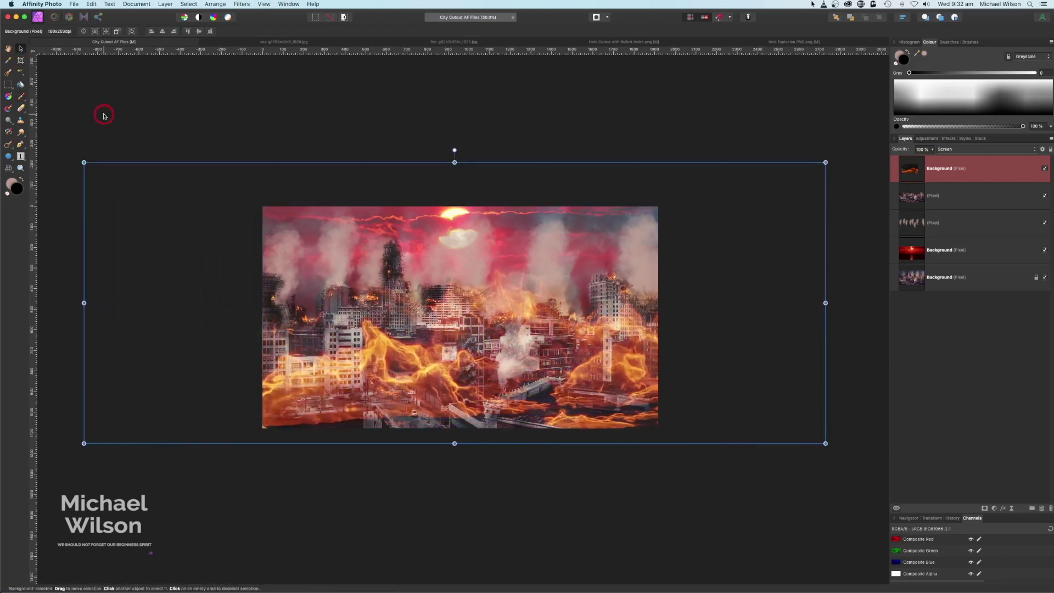
Flip the fire layer horizontally and move it down so its flames fill the lower part of the city.
left_click(214, 4)
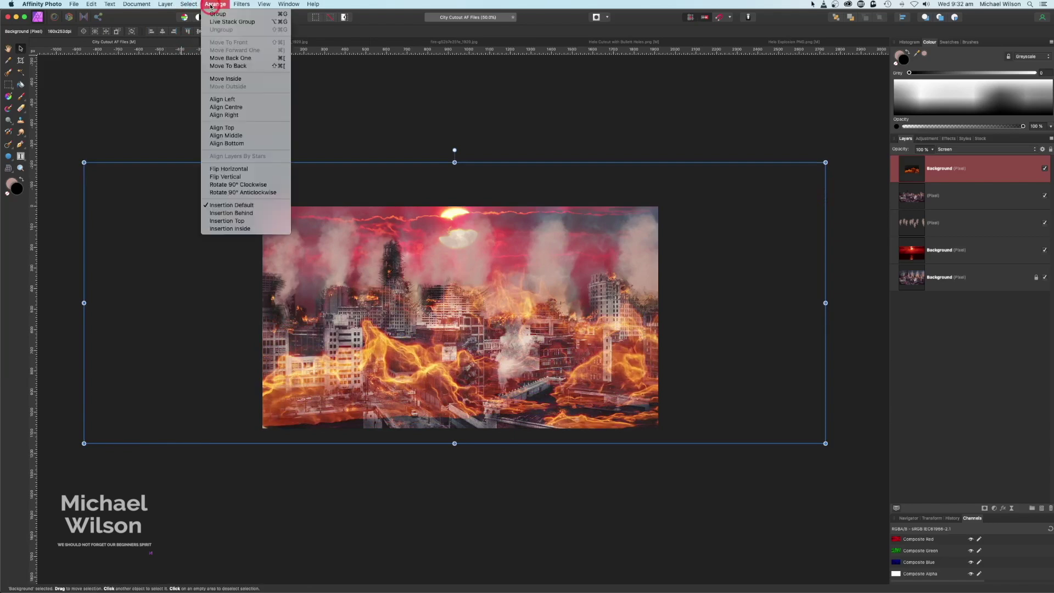
left_click(228, 168)
left_click_drag(611, 357, 616, 427)
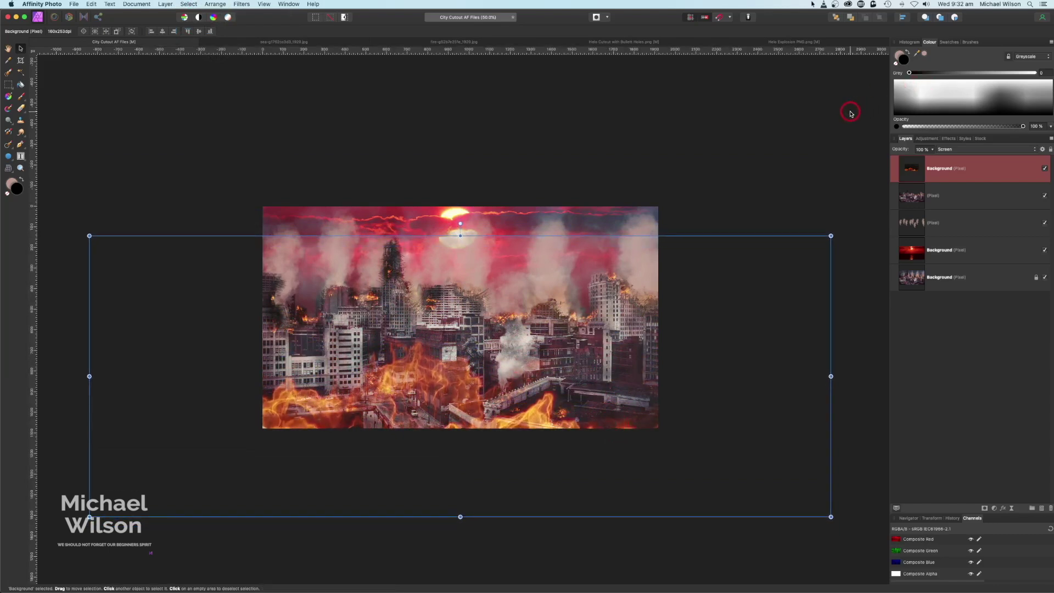
left_click(792, 128)
key("super+0")
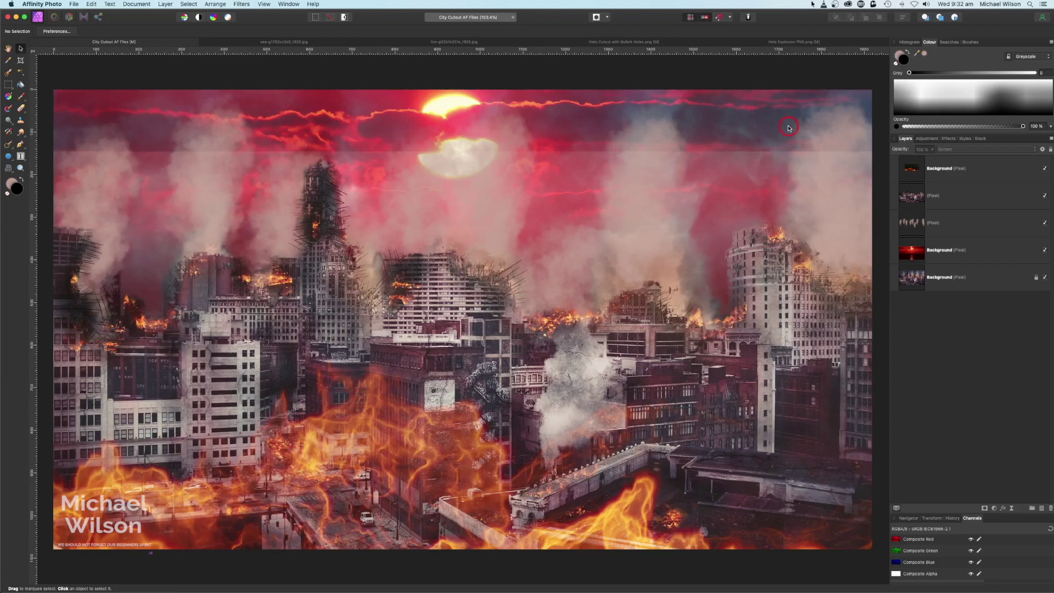
Enlarge the fire layer further and reposition it so its upper edge lies beyond the canvas and the flames spread across the foreground.
left_click(960, 171)
left_click(936, 174)
key("super+minus")
key("super+minus")
key("super+minus")
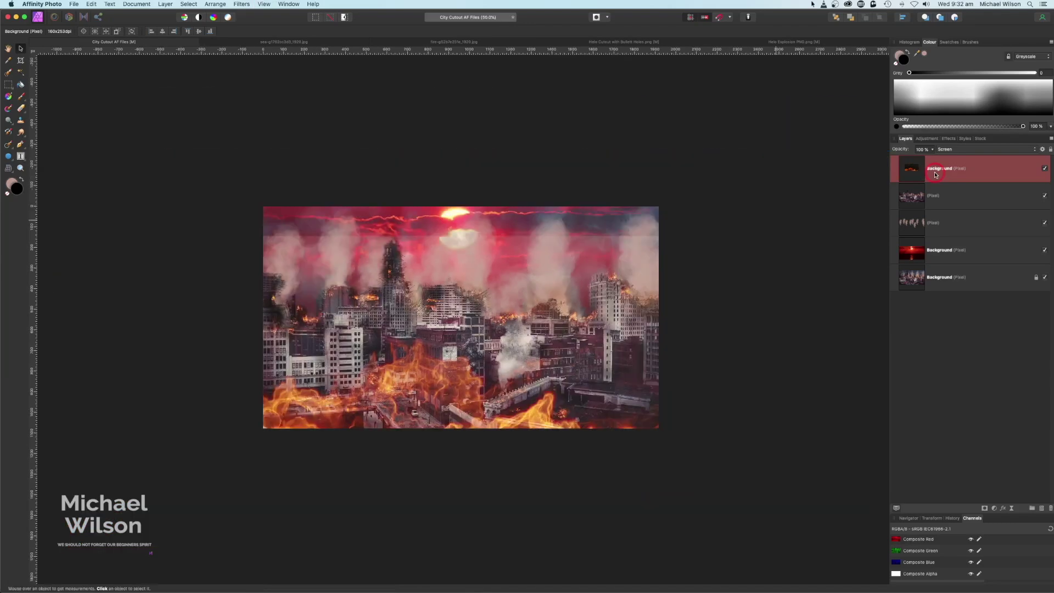
left_click(800, 228)
left_click_drag(644, 275, 748, 228)
left_click_drag(712, 276, 682, 299)
left_click(748, 242)
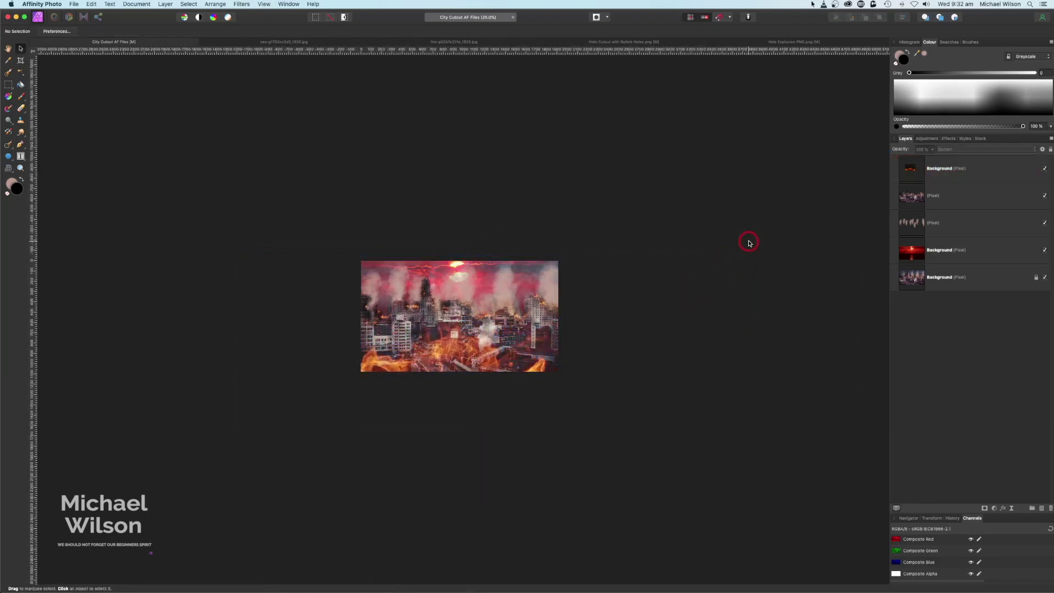
key("super+0")
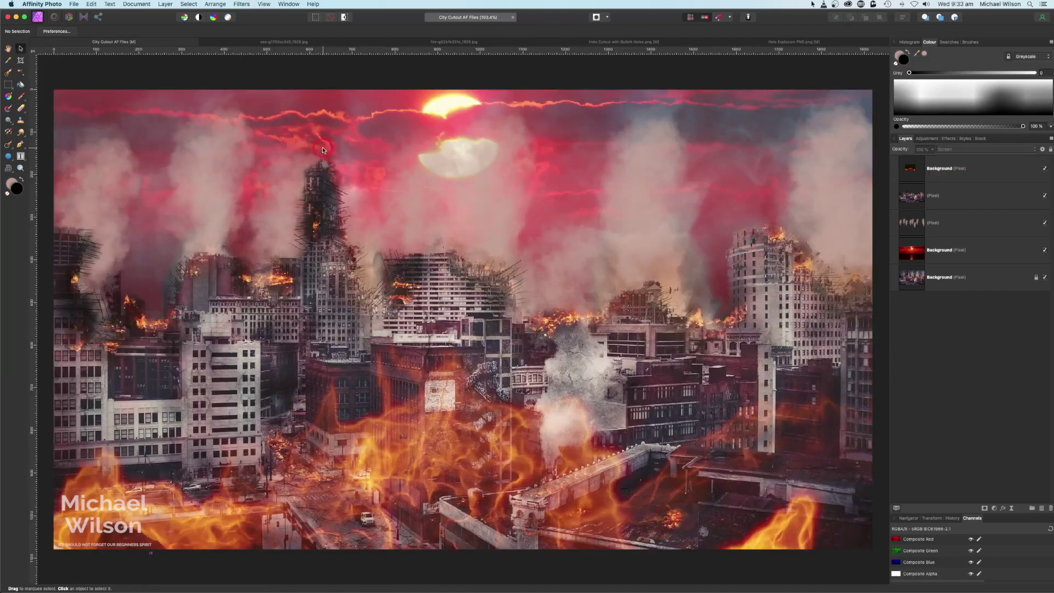
Copy the helicopter from the Helo Cutout with Bullet Holes document and paste it above the fire layer in the city composite.
left_click(989, 169)
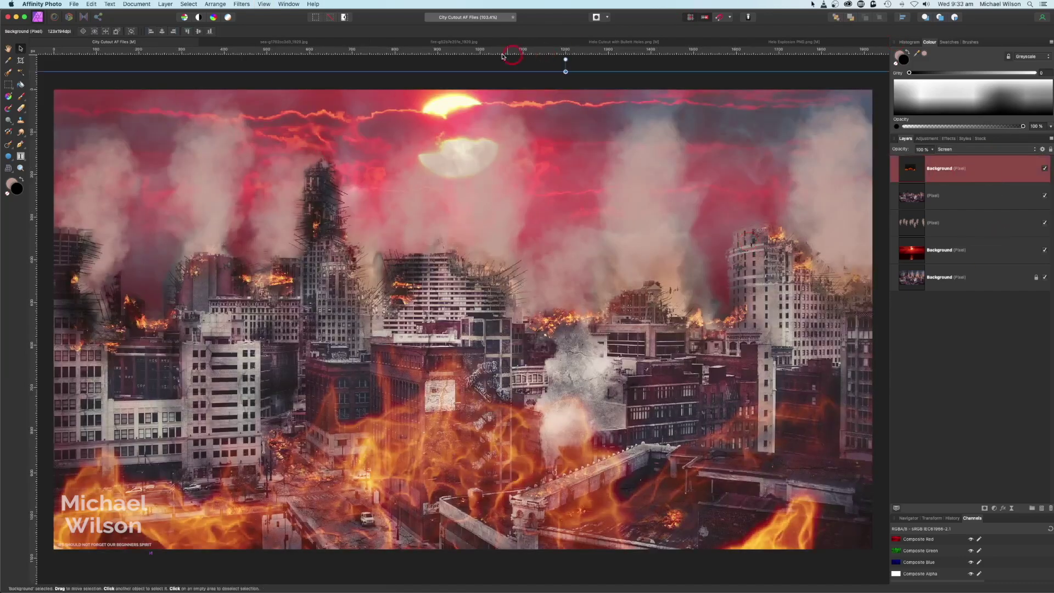
left_click(614, 43)
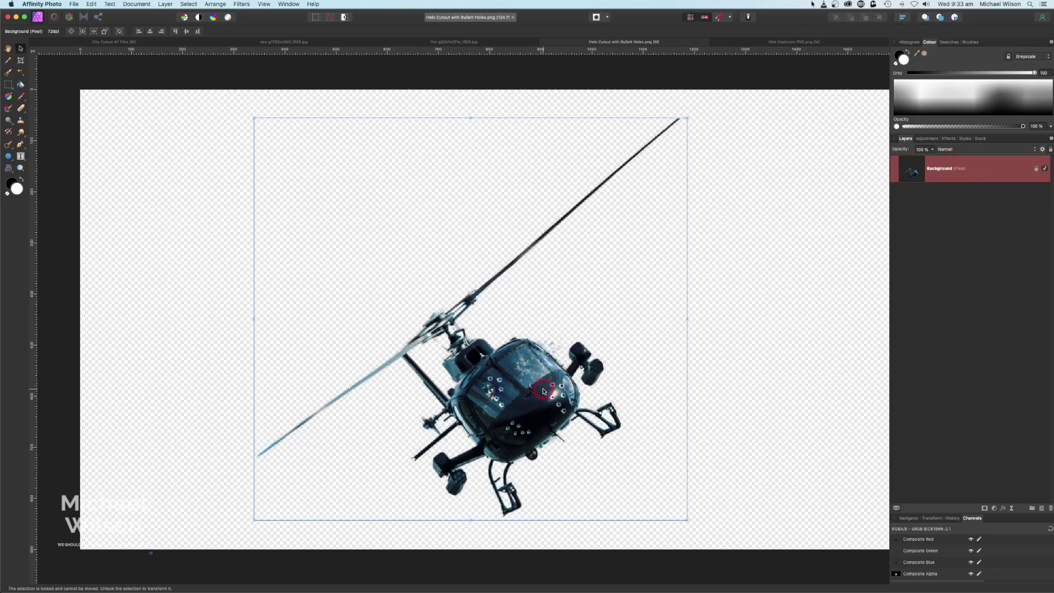
scroll(543, 391, "down", 1)
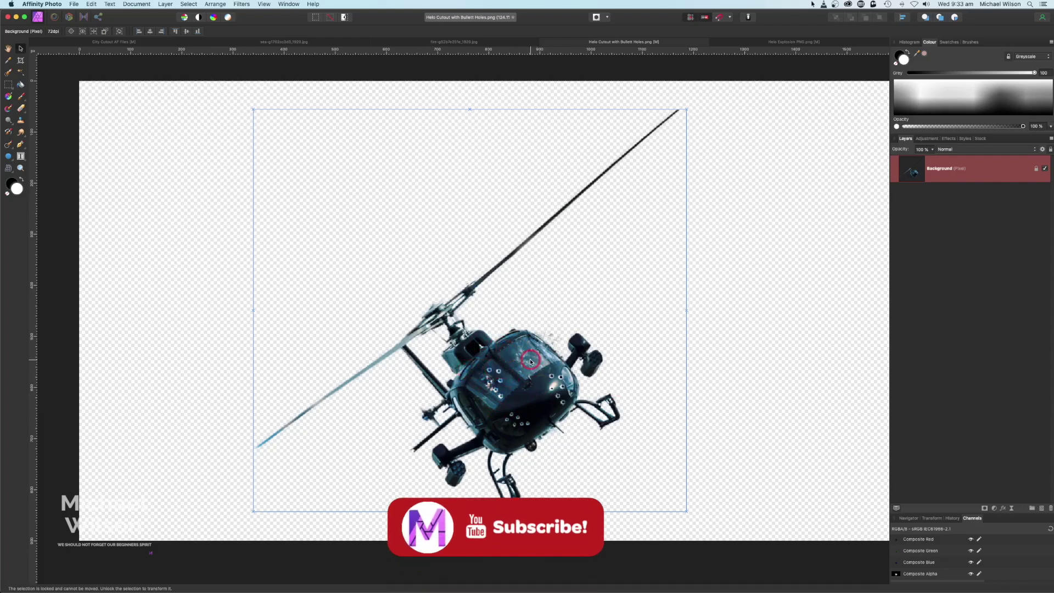
left_click(141, 47)
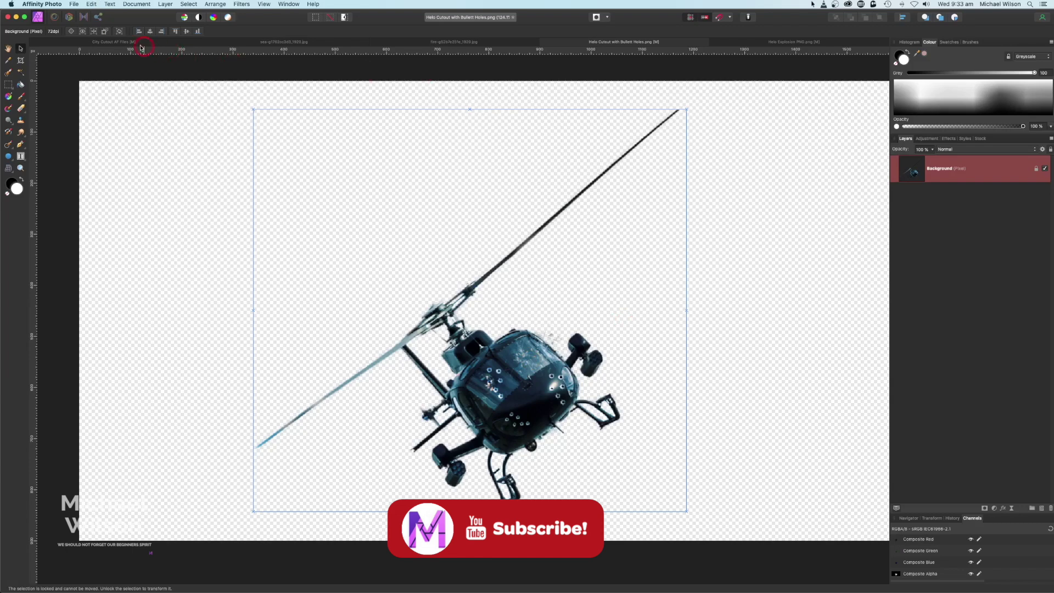
left_click(109, 43)
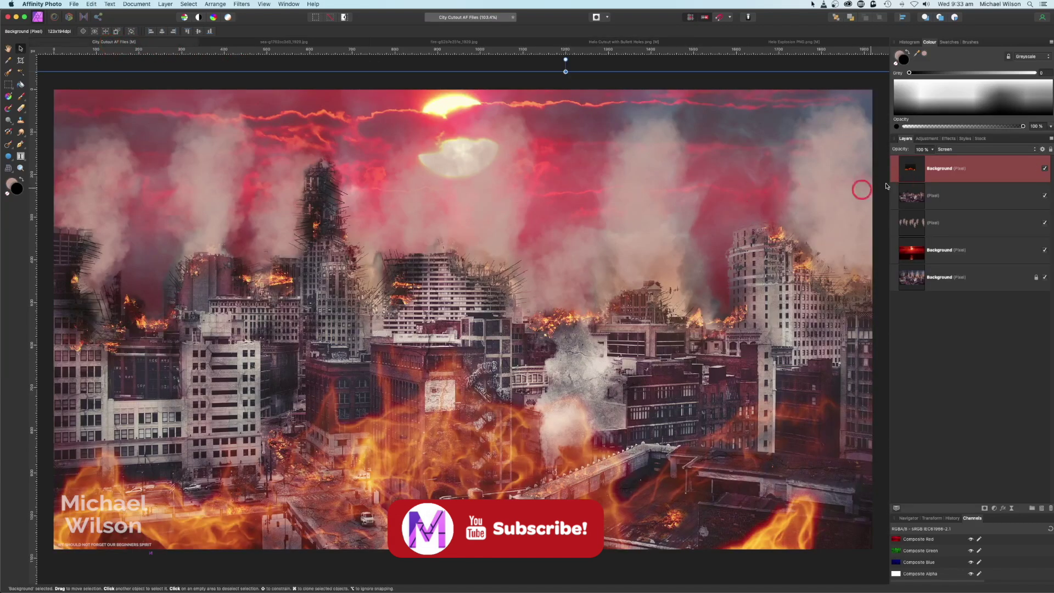
key("super+v")
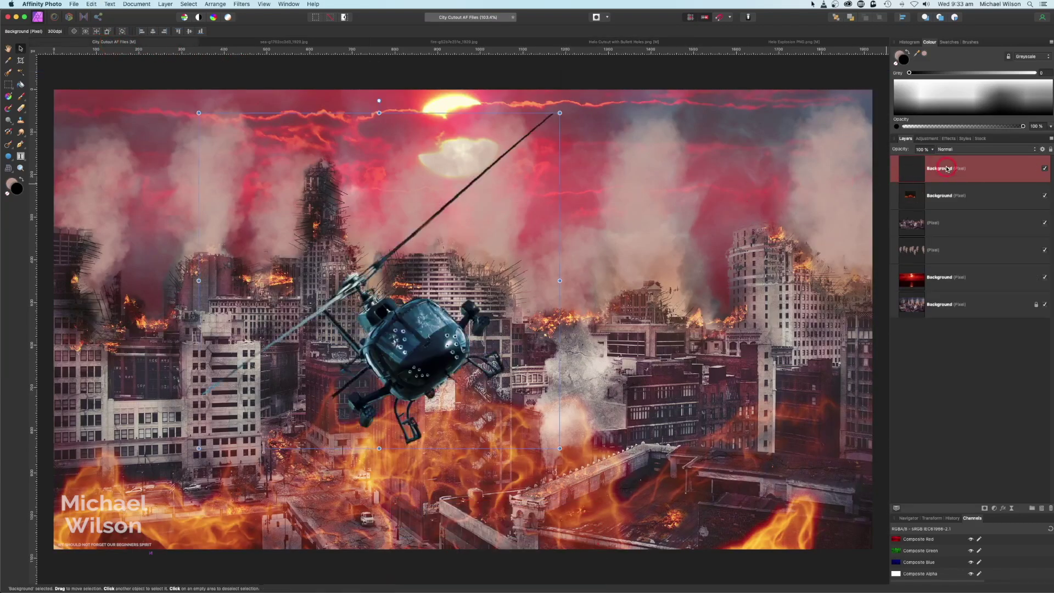
Duplicate the pasted helicopter layer twice.
left_click(464, 328)
left_click(946, 161)
key("super+j")
key("super+j")
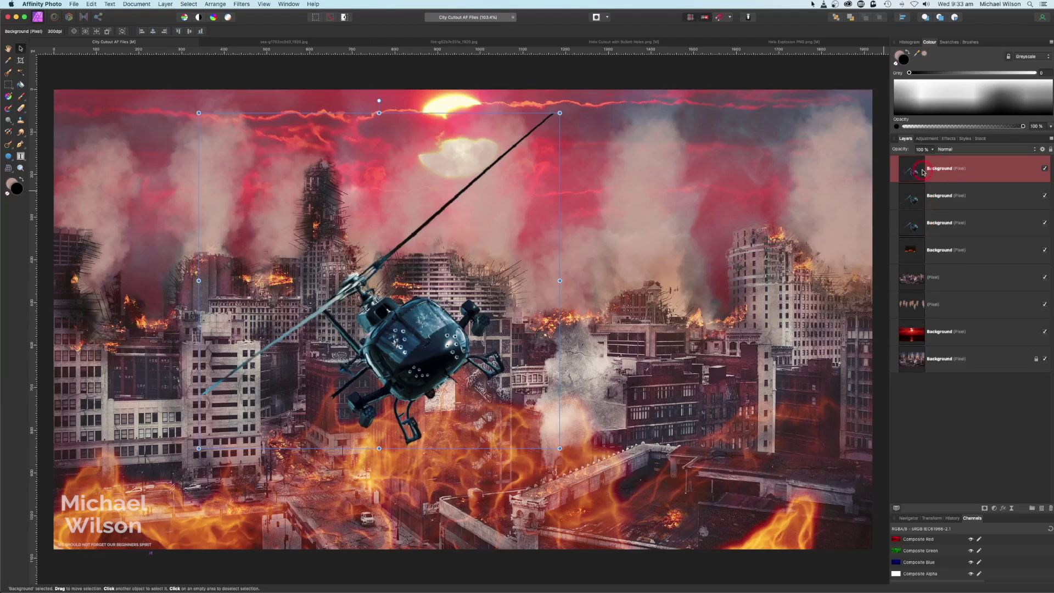
Enlarge the topmost helicopter and place it as a close foreground aircraft cropped by the canvas's right edge.
key("super+minus")
key("super+minus")
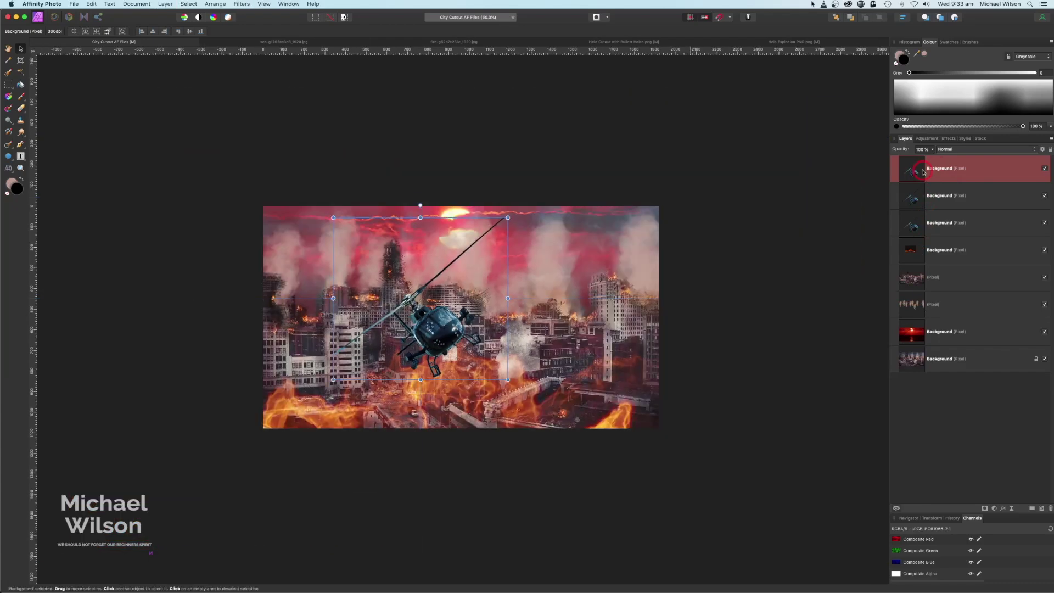
left_click_drag(529, 211, 796, 96)
left_click_drag(442, 372, 344, 463)
left_click_drag(617, 358, 639, 321)
left_click_drag(366, 426, 332, 455)
left_click_drag(613, 370, 641, 341)
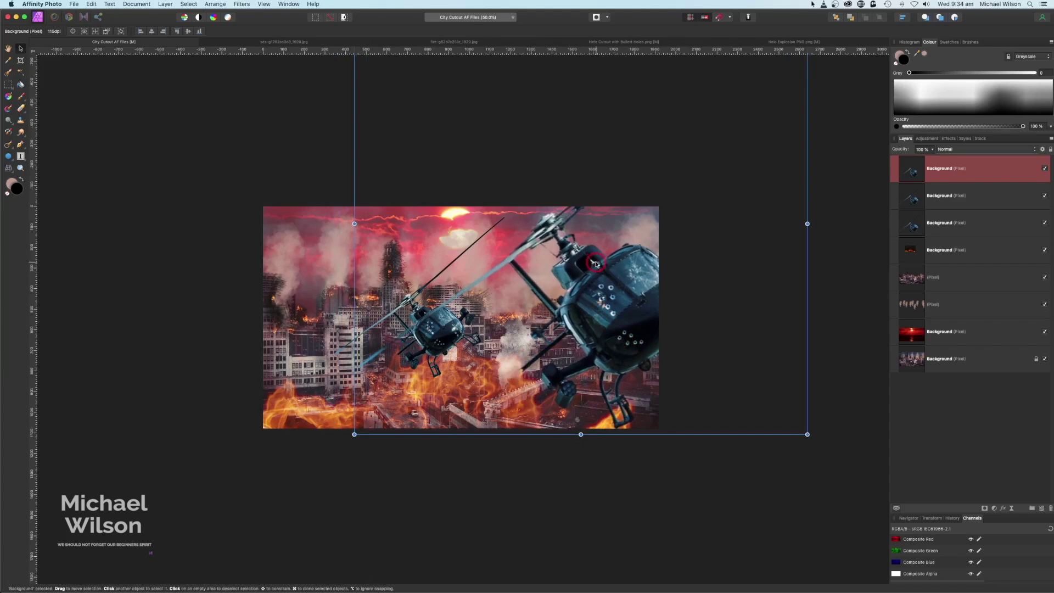
Enlarge the second helicopter moderately, rotate it clockwise until its rotor is nearly level, and position it above the middle of the city.
left_click(961, 195)
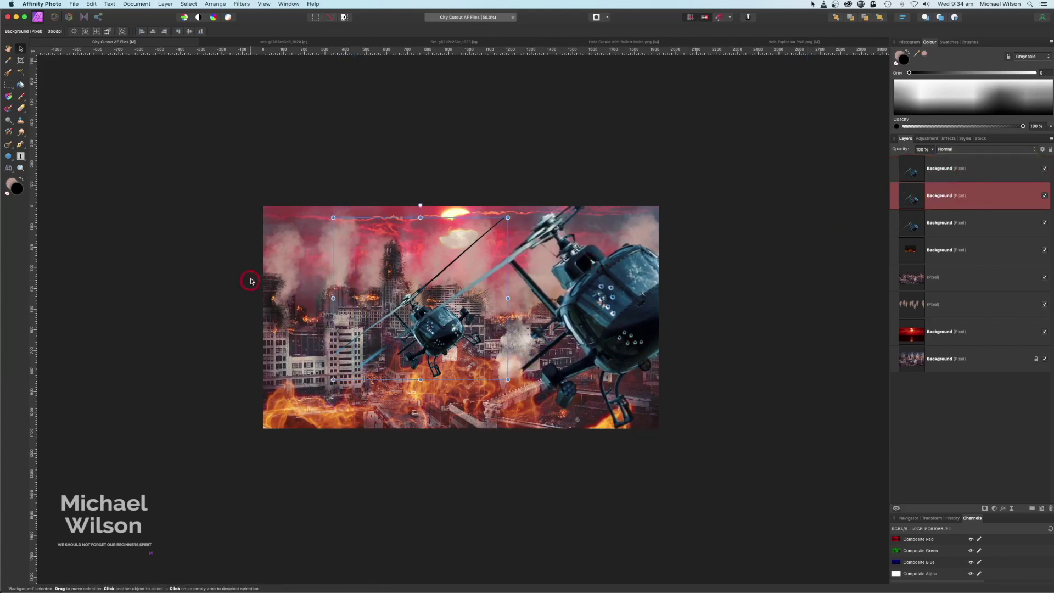
left_click_drag(334, 217, 271, 160)
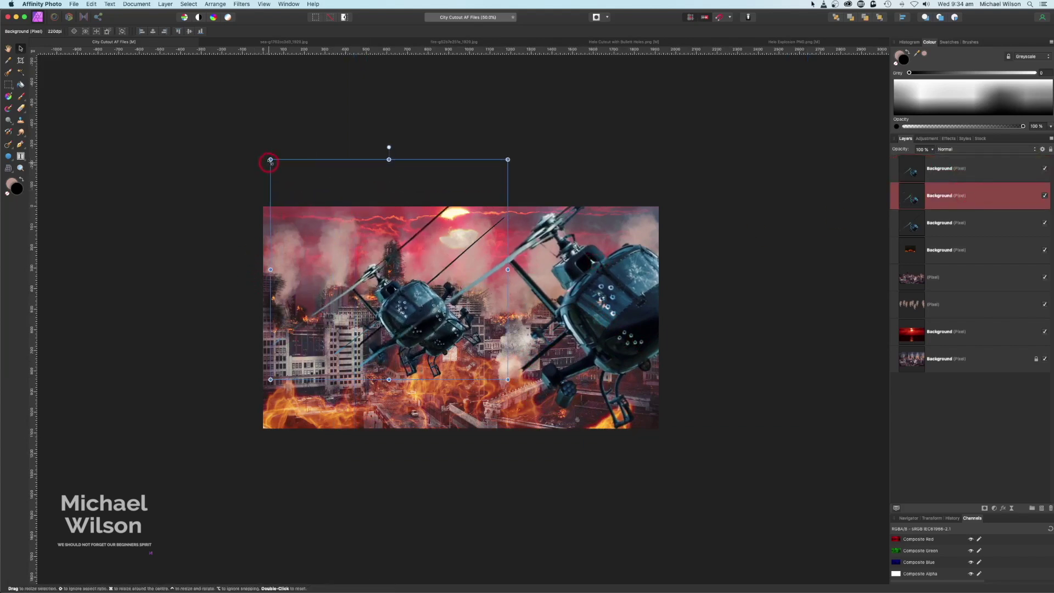
left_click_drag(389, 147, 463, 172)
left_click_drag(376, 295, 419, 284)
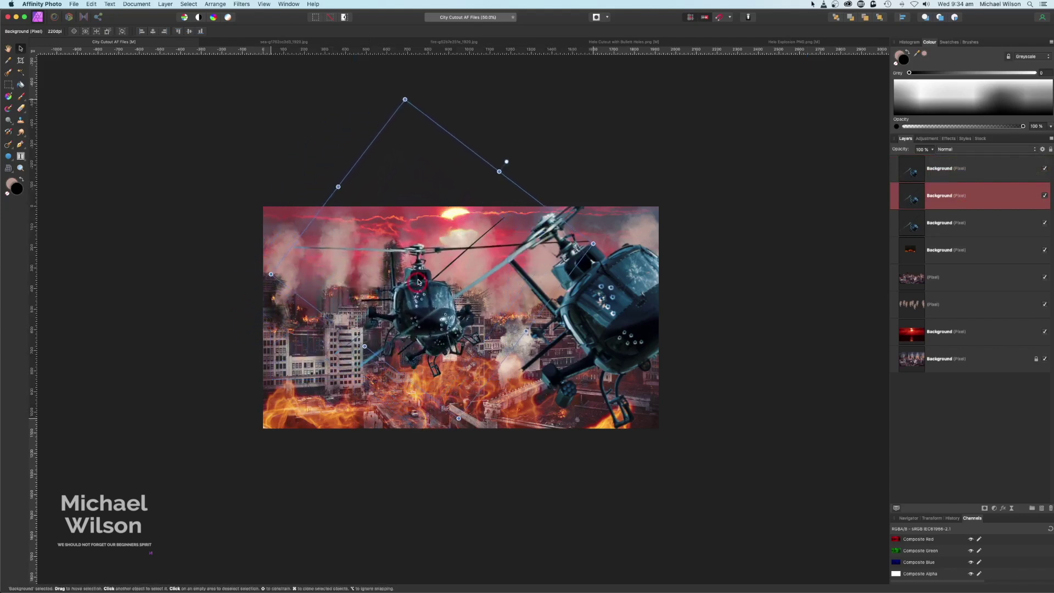
left_click_drag(404, 98, 405, 89)
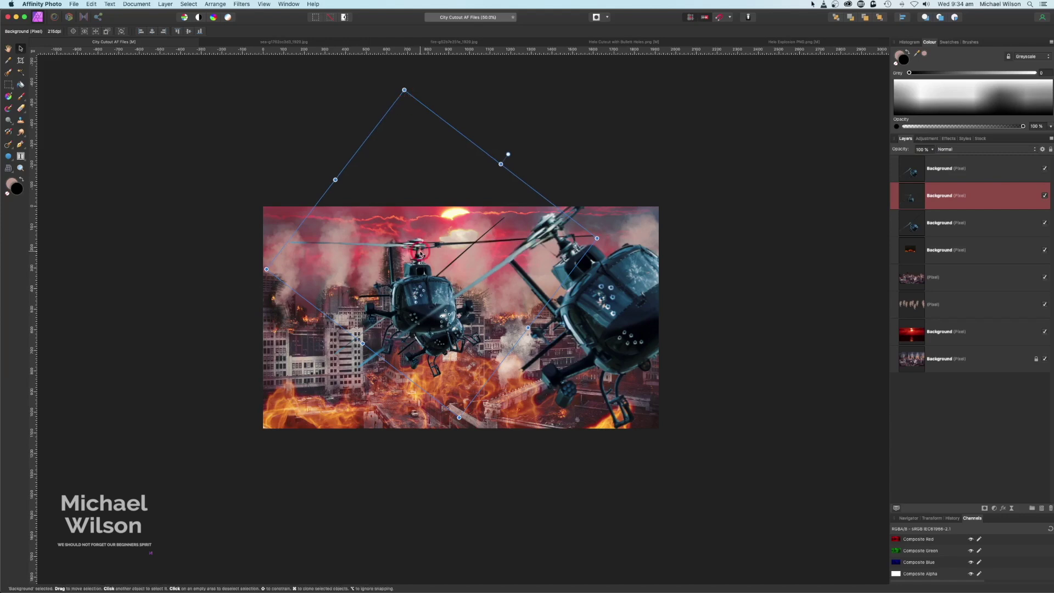
left_click_drag(423, 255, 427, 254)
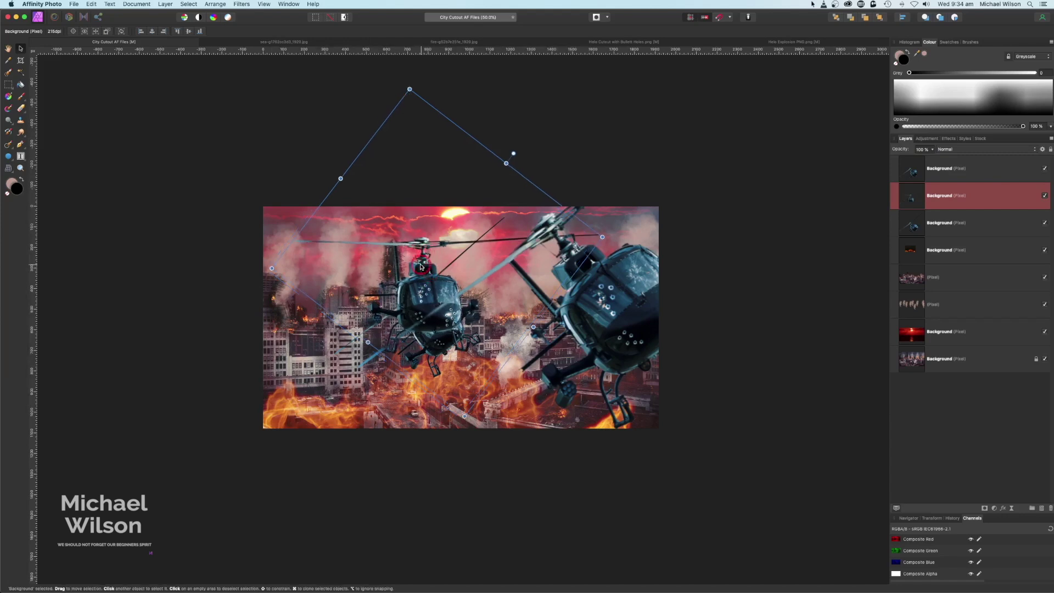
Move the third helicopter to the sky's upper-left corner, tilt it clockwise, and shrink it so it looks distant.
left_click(955, 229)
left_click_drag(451, 352, 336, 267)
left_click_drag(393, 133, 317, 204)
left_click_drag(276, 264, 289, 245)
left_click_drag(279, 172, 323, 225)
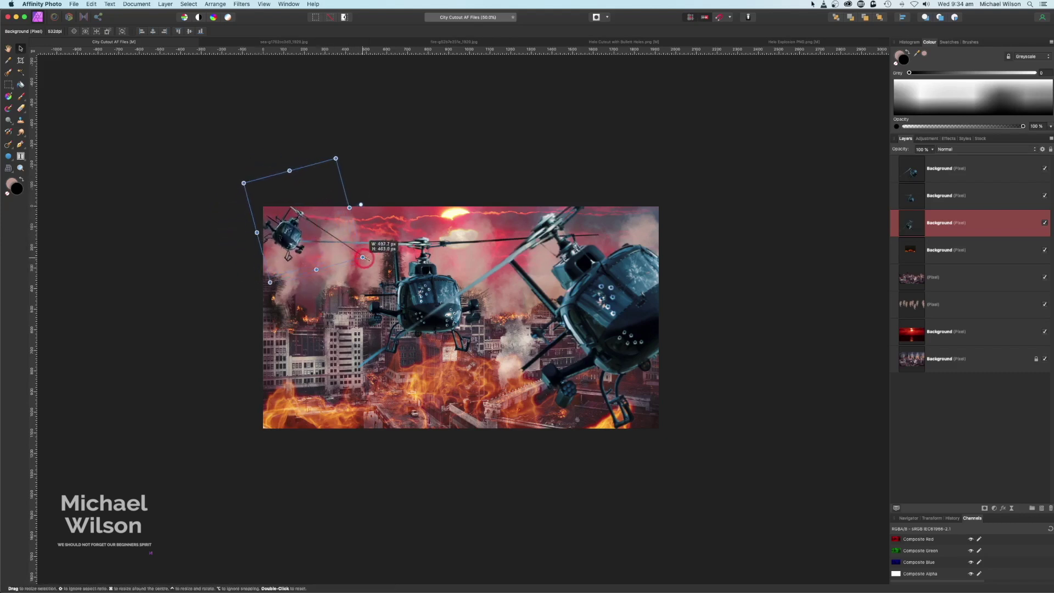
Nudge the middle helicopter slightly left and the small distant one slightly inward, and deselect all layers.
left_click(421, 295)
left_click_drag(421, 295, 418, 295)
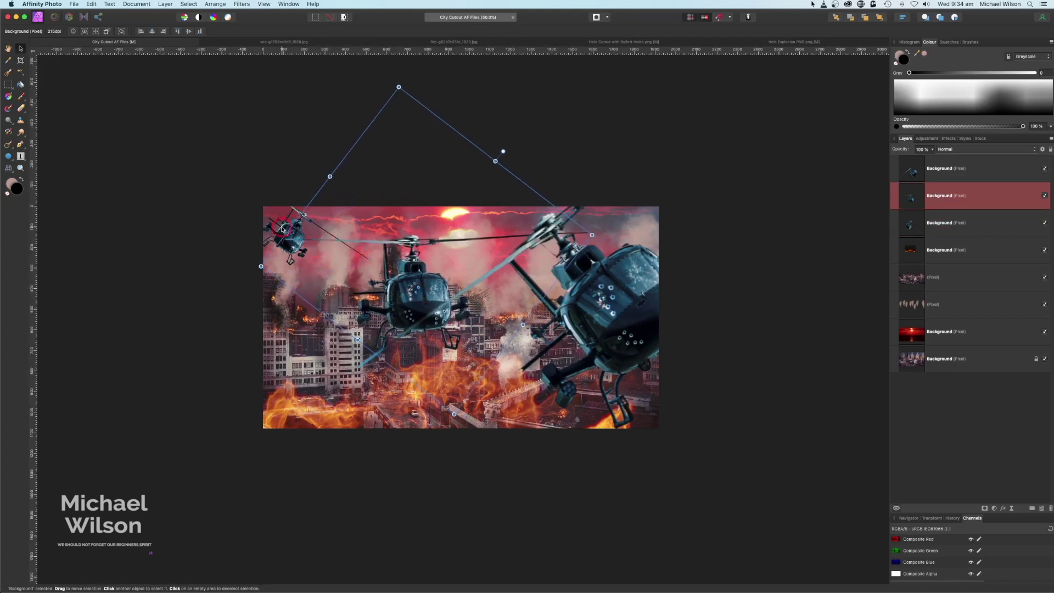
left_click_drag(281, 230, 291, 236)
left_click(571, 313)
left_click(184, 421)
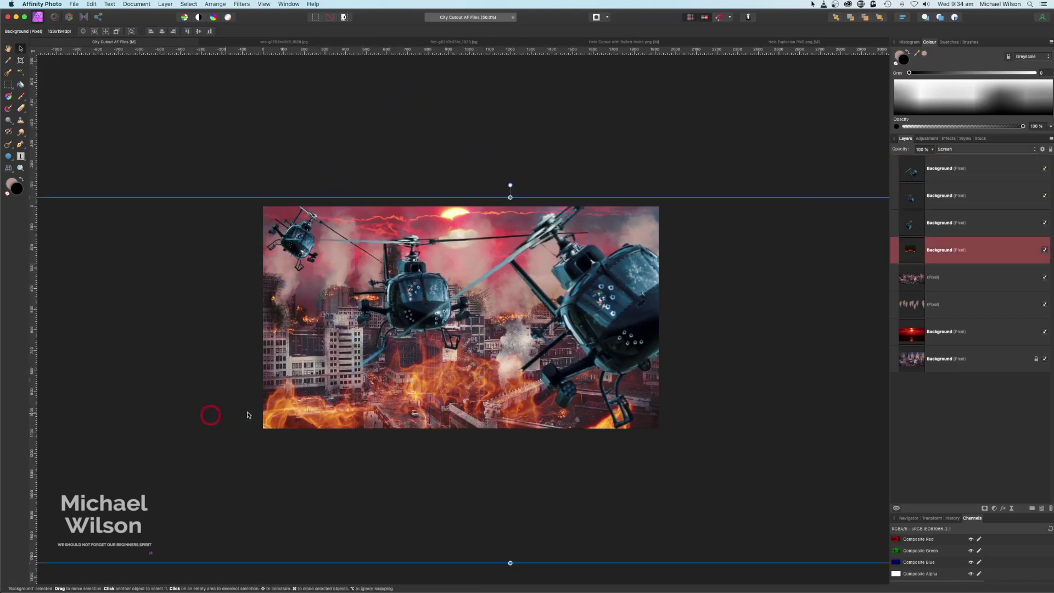
left_click(761, 115)
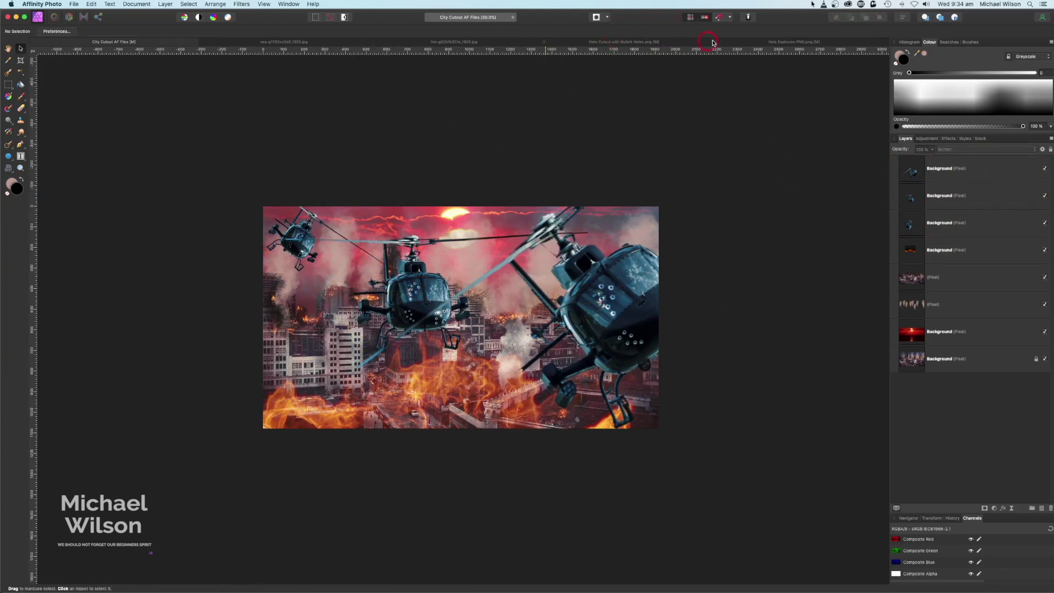
Switch to the Helo Explosion PNG document and examine the blown-apart helicopter pieces, rotor blade and fire effects.
left_click(743, 42)
left_click(547, 342)
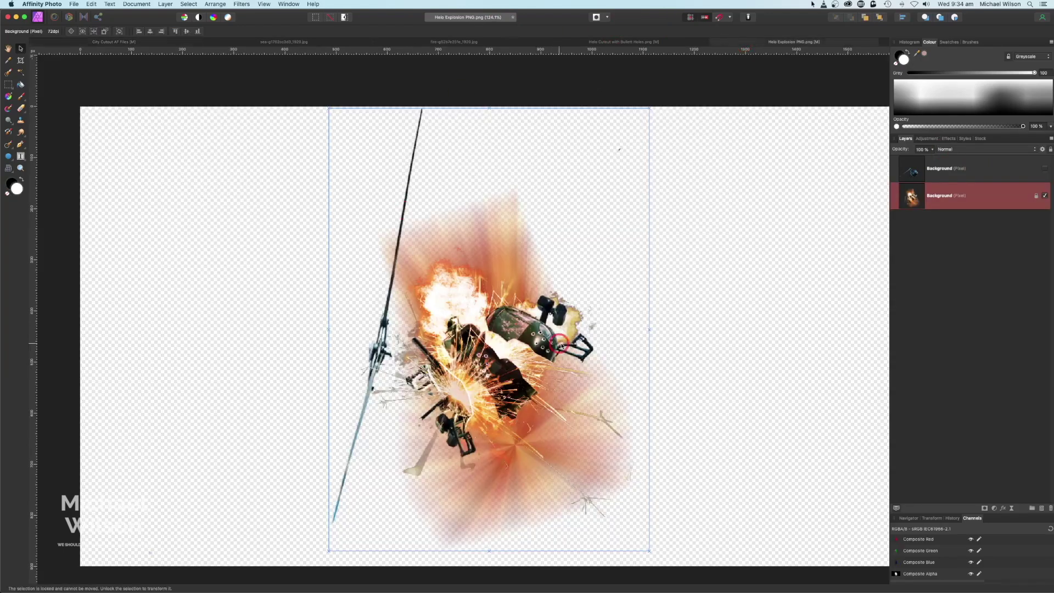
left_click(503, 352)
left_click(401, 354)
left_click(437, 316)
left_click(390, 309)
Show the hidden intact helicopter layer above the explosion and select it.
left_click(1021, 174)
left_click(1044, 169)
left_click(791, 231)
left_click(800, 237)
left_click(958, 170)
left_click(125, 185)
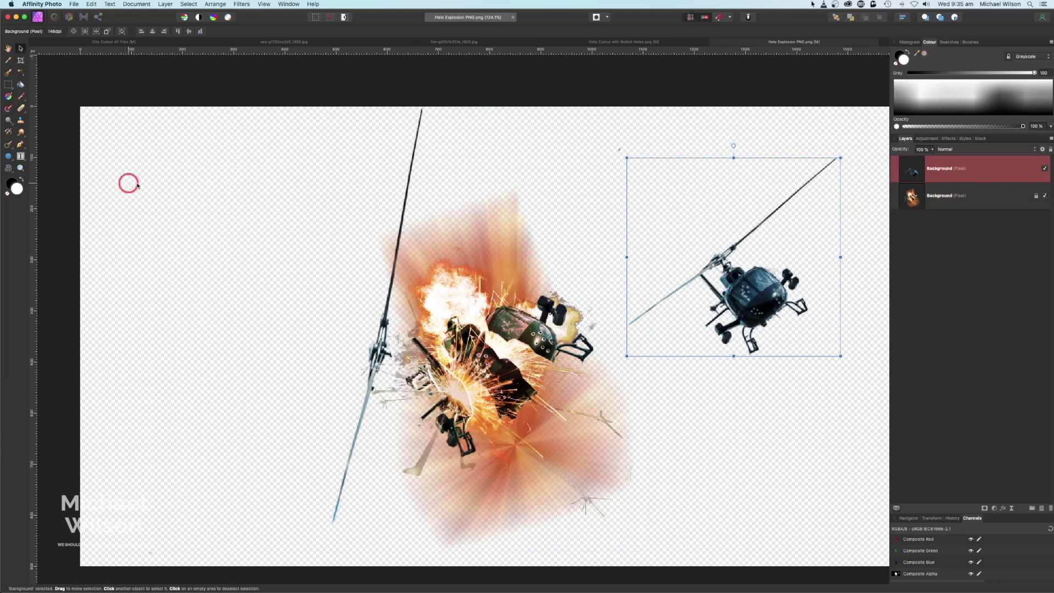
Draw a closed Pen path with jagged edges around the upper part of the intact helicopter's cabin.
left_click(20, 146)
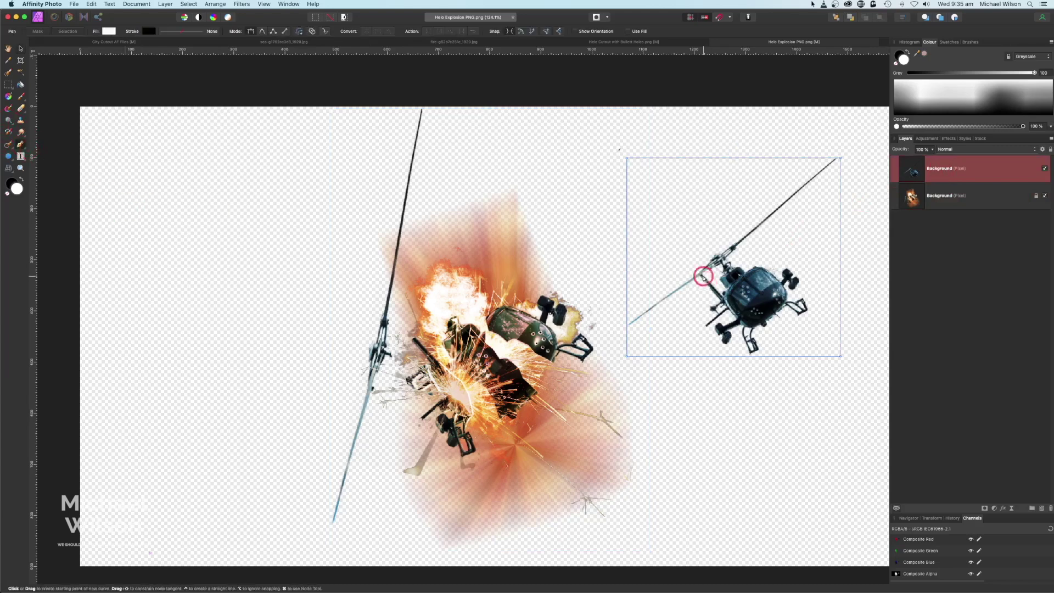
left_click(725, 244)
left_click(720, 269)
left_click(744, 275)
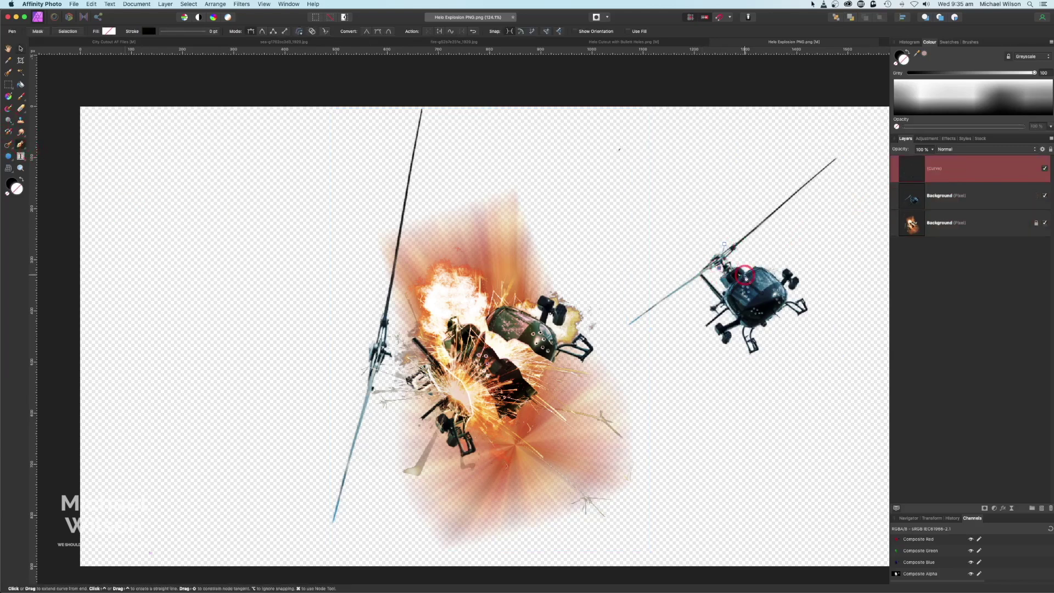
left_click(738, 296)
left_click(771, 301)
left_click(801, 301)
left_click(810, 272)
left_click(786, 263)
left_click(725, 244)
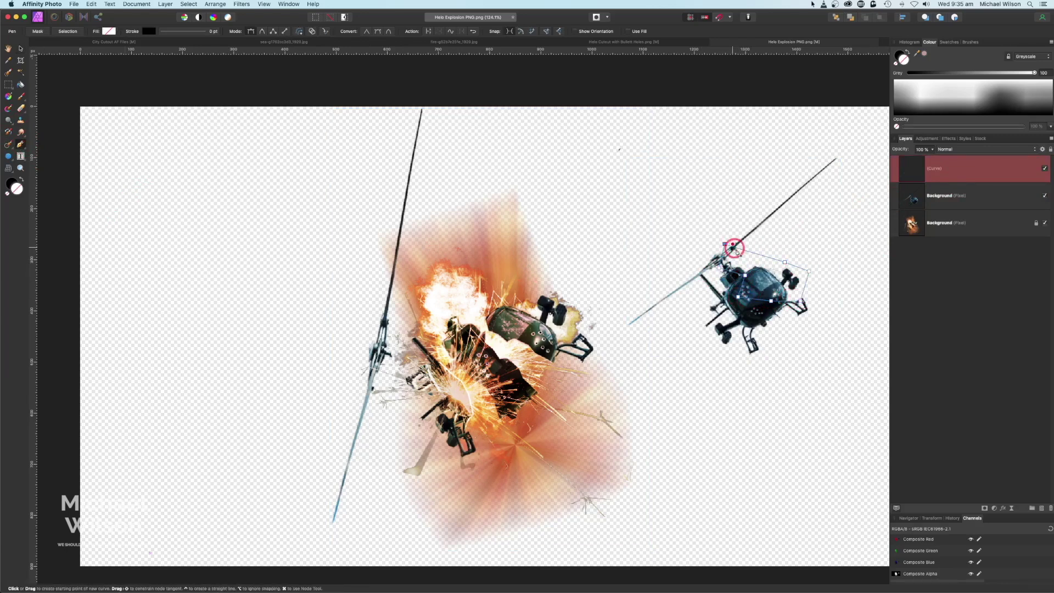
Convert the path to a selection, cut out the enclosed cabin piece, paste it as a separate layer, and deselect.
left_click(68, 31)
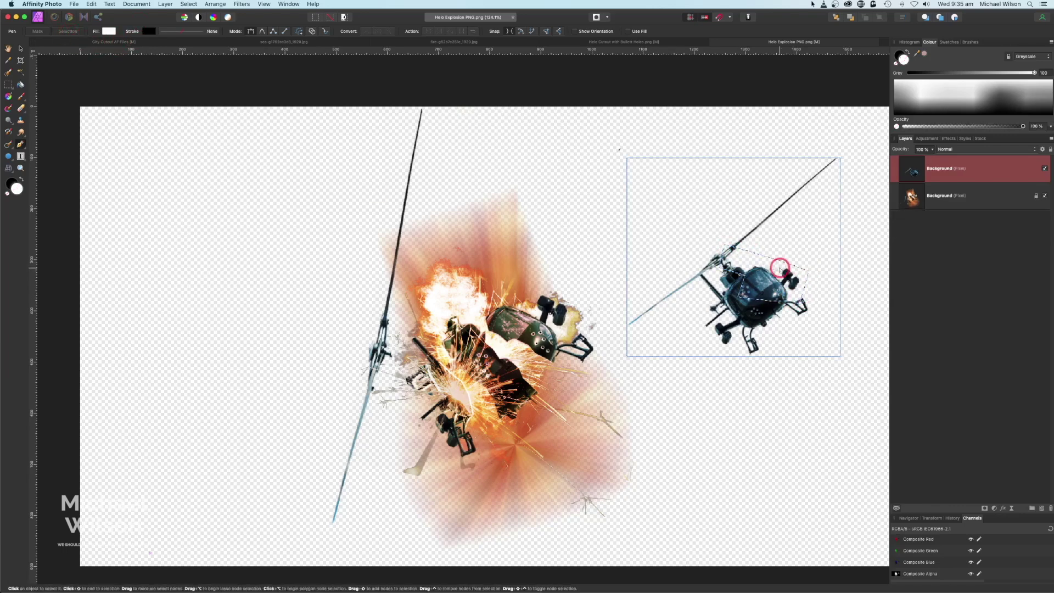
key("Delete")
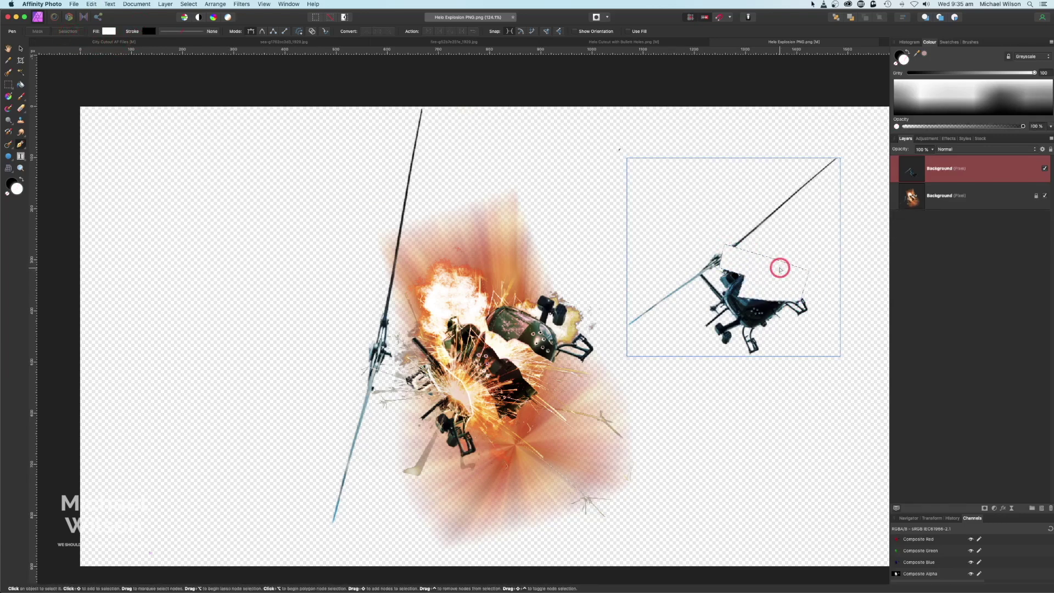
key("super+v")
key("super+d")
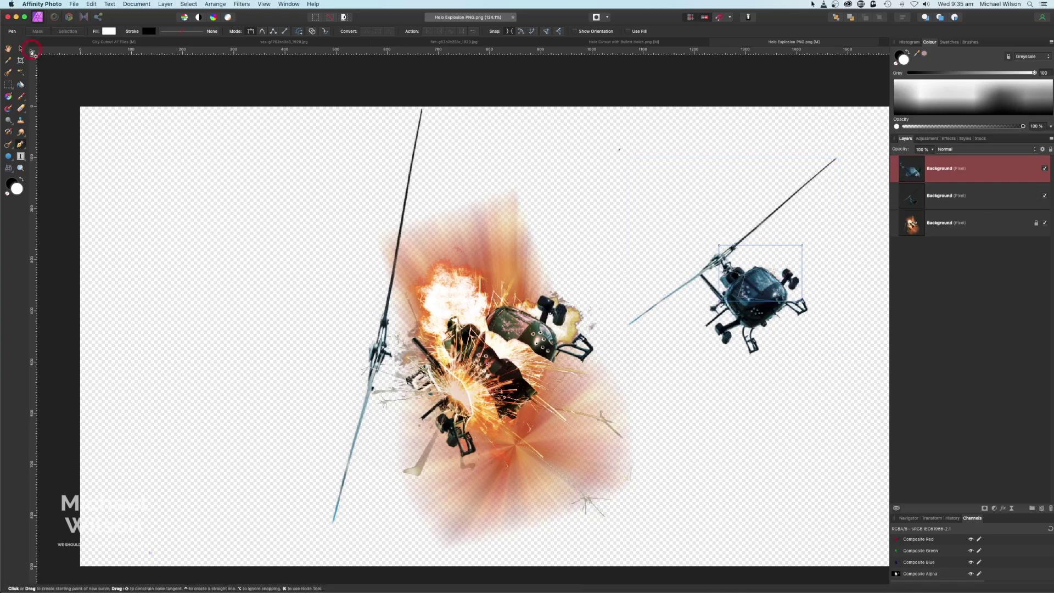
Move the cut cabin piece up and away from the helicopter with the Move tool and rotate it clockwise.
left_click(21, 50)
left_click_drag(777, 271, 798, 262)
left_click_drag(782, 224, 806, 242)
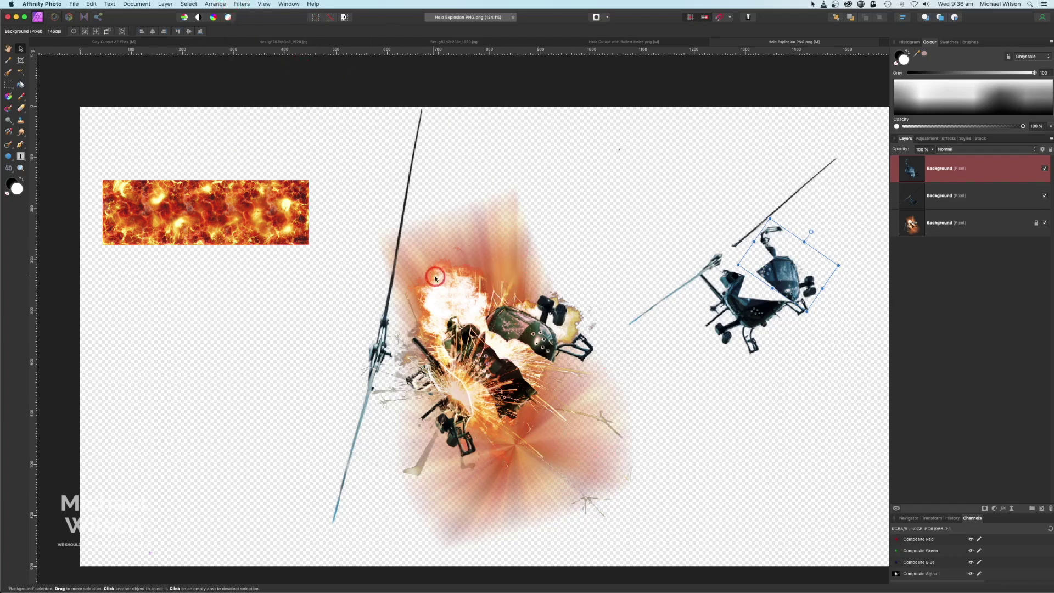
left_click(237, 5)
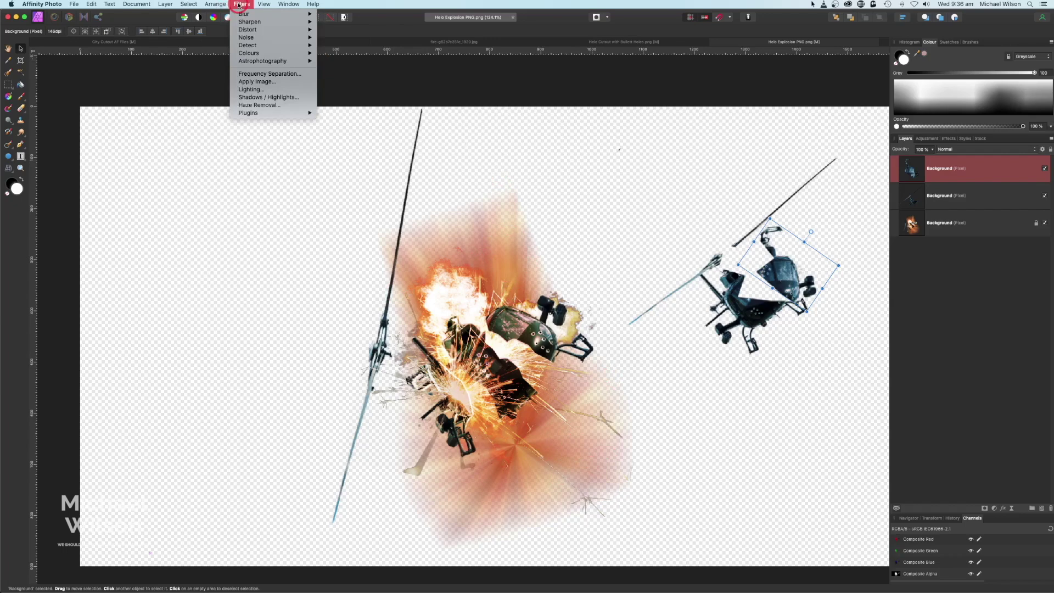
mouse_move(242, 14)
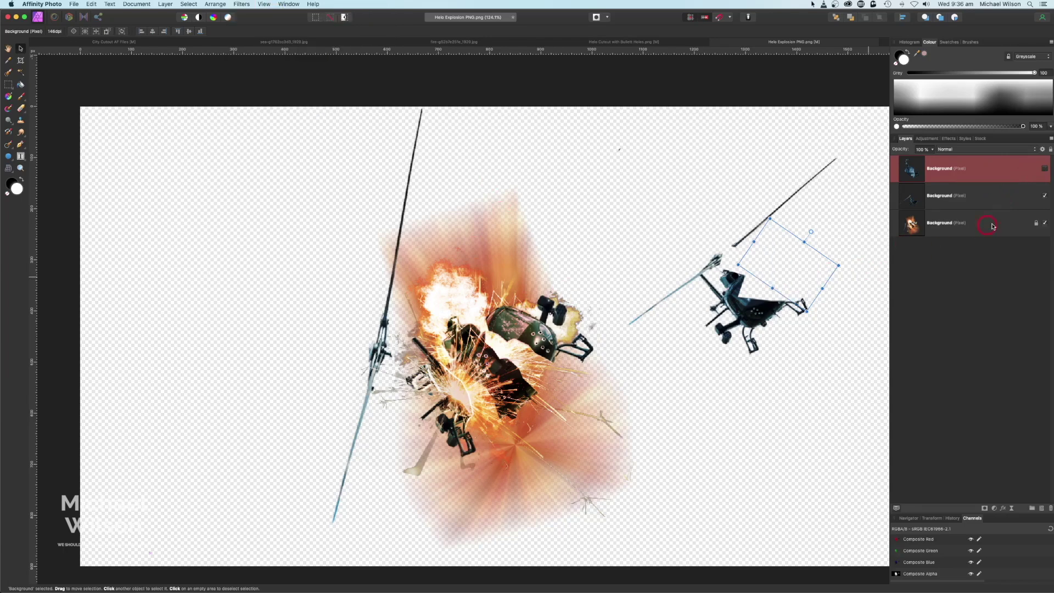
Hide the remaining helicopter piece, copy the explosion layer, and paste it above the fire layer in the City Cutout document.
left_click(1046, 197)
left_click(1016, 222)
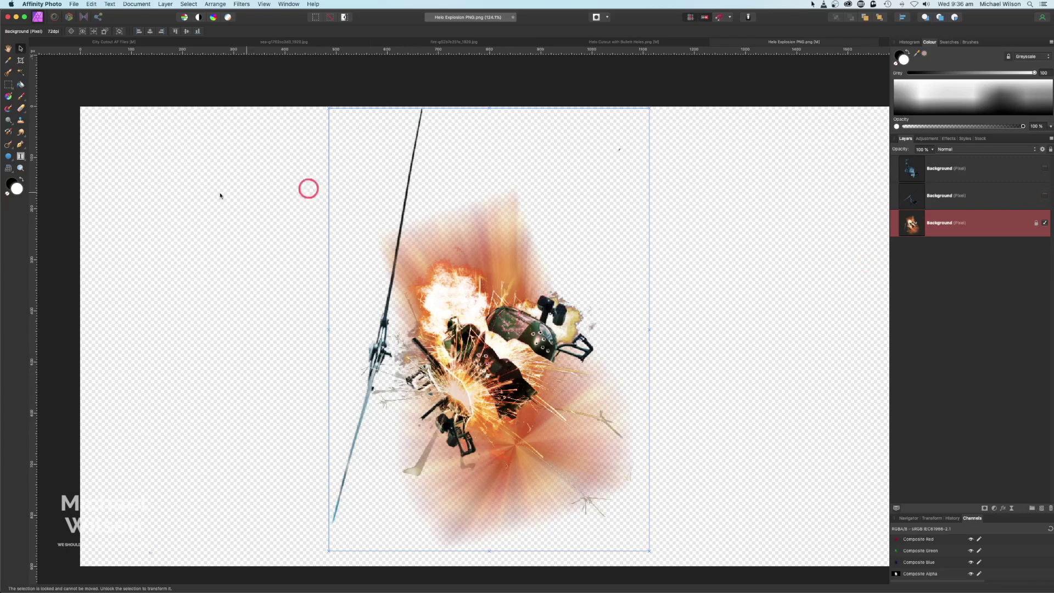
left_click(92, 44)
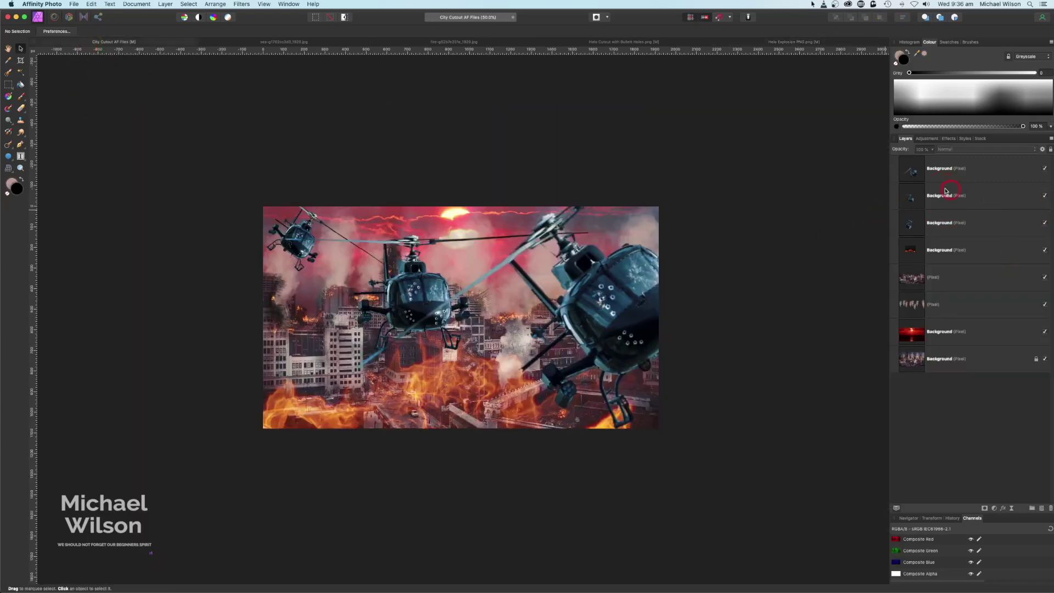
left_click(923, 249)
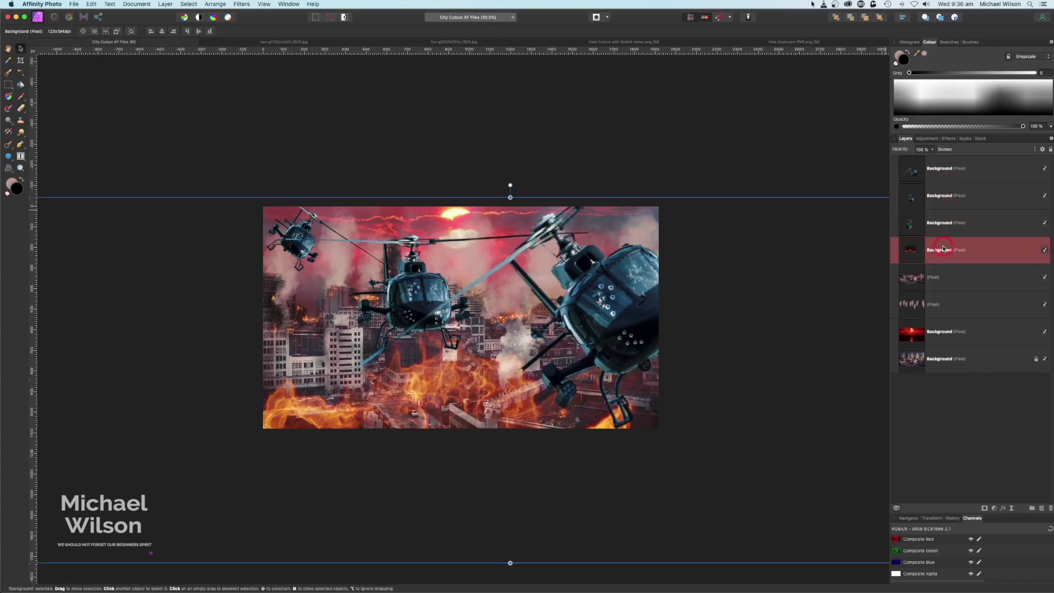
key("super+v")
Scale down the pasted explosion, rotate it nearly upright, and place it over the buildings in the lower-left corner of the city image.
left_click_drag(432, 258, 342, 338)
left_click_drag(404, 288, 441, 235)
left_click_drag(357, 224, 425, 243)
left_click_drag(371, 350, 337, 401)
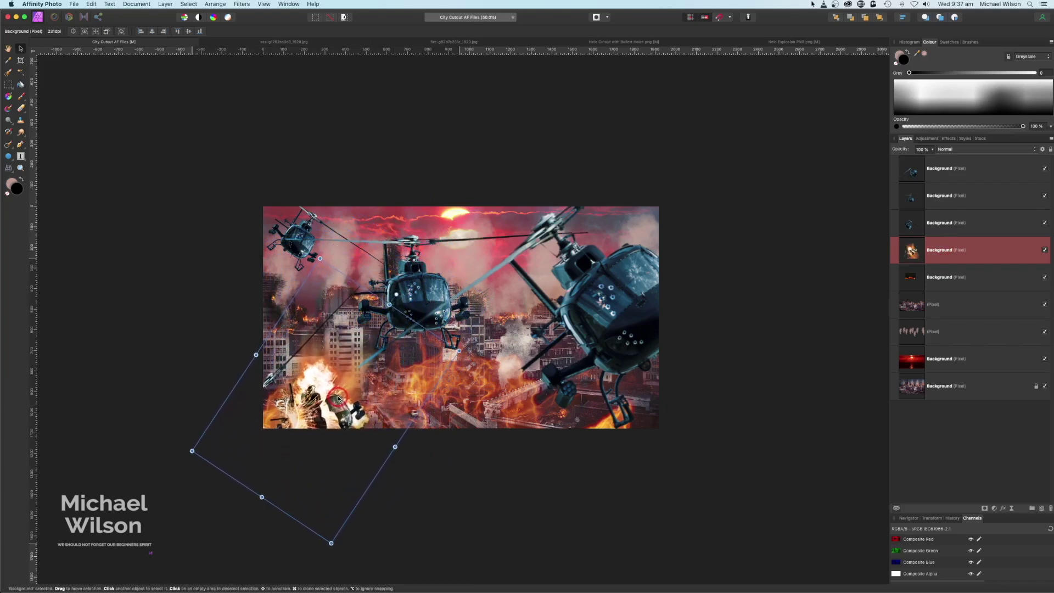
left_click_drag(394, 293, 319, 271)
left_click_drag(348, 382, 345, 379)
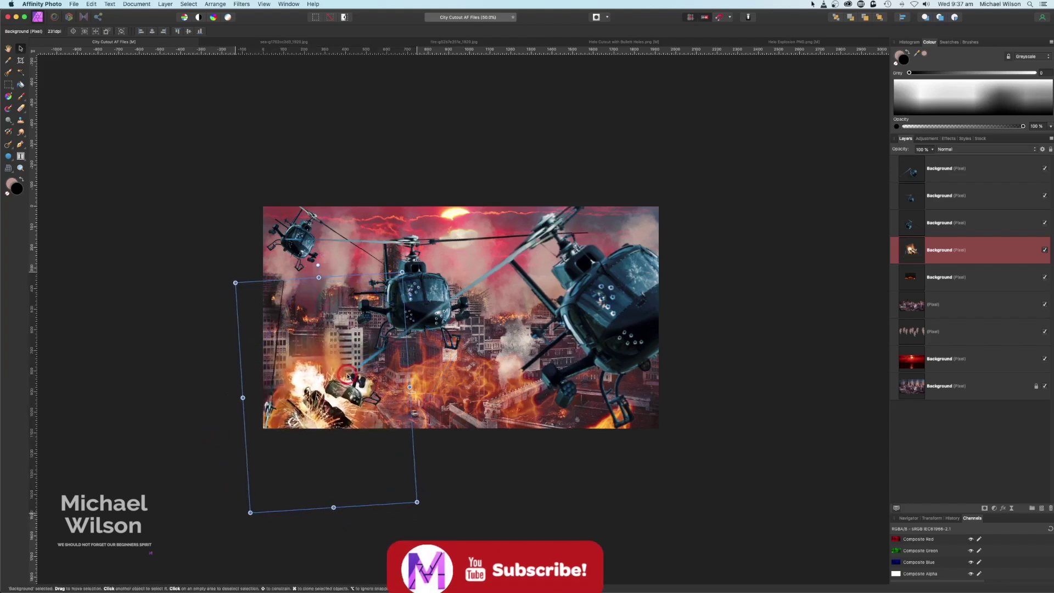
left_click(749, 362)
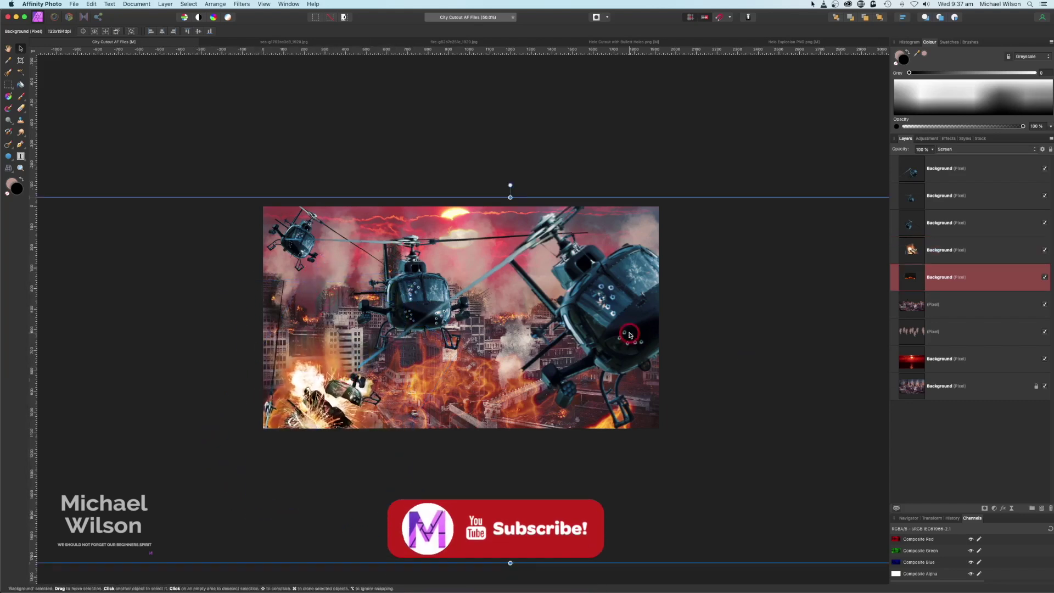
key("super+0")
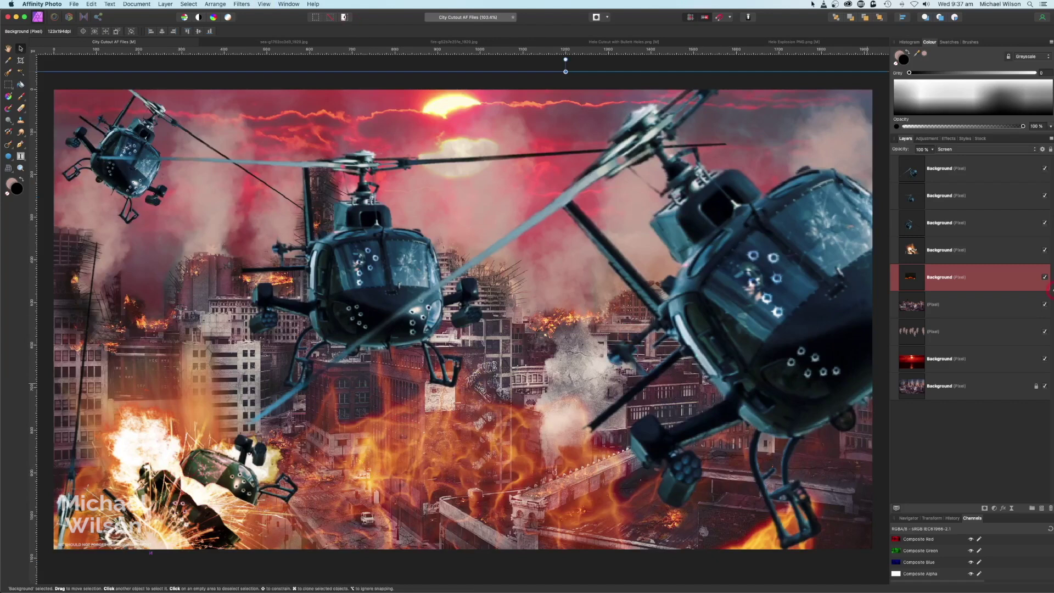
Add a Recolour adjustment and nest it inside the large foreground helicopter's layer so it affects only that helicopter.
left_click(972, 174)
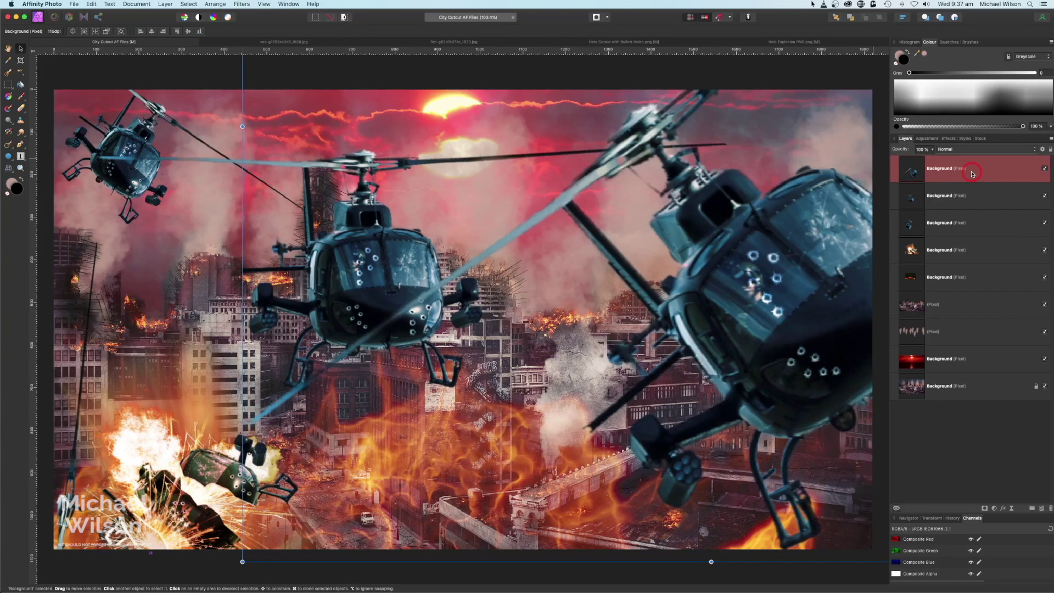
left_click(483, 69)
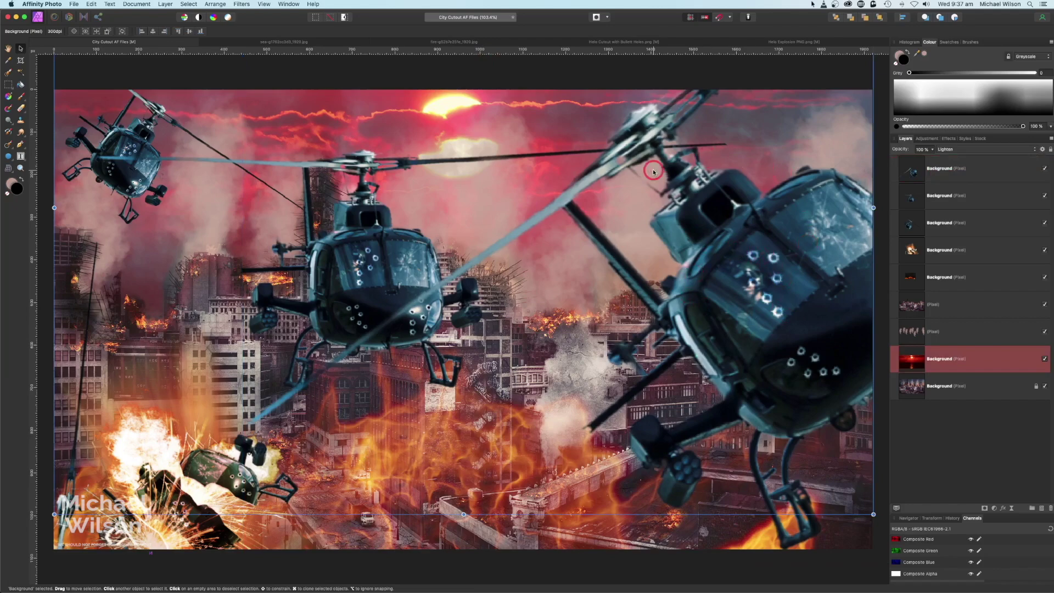
left_click(957, 171)
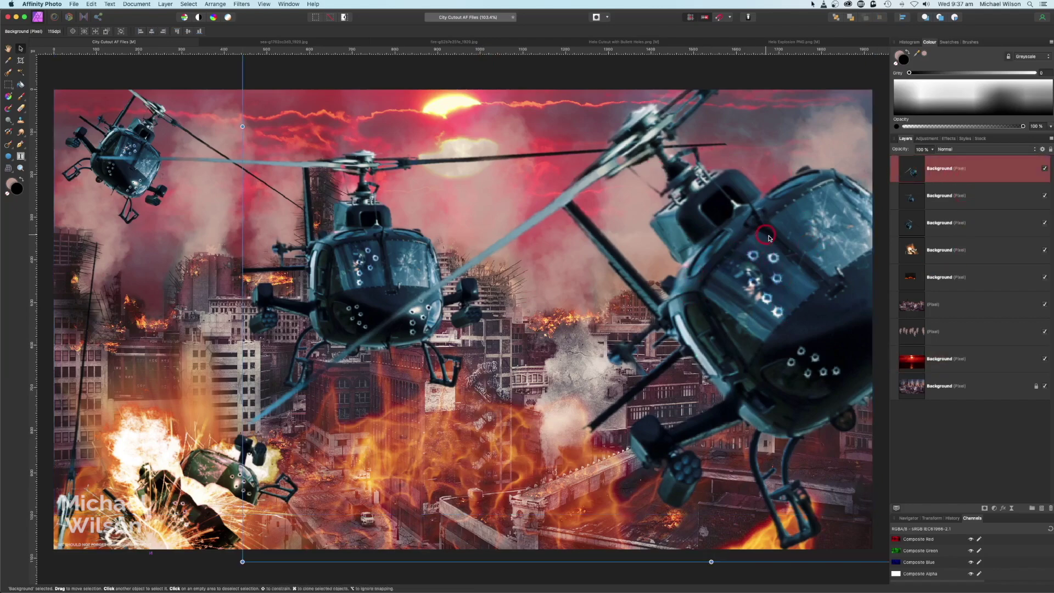
left_click(995, 508)
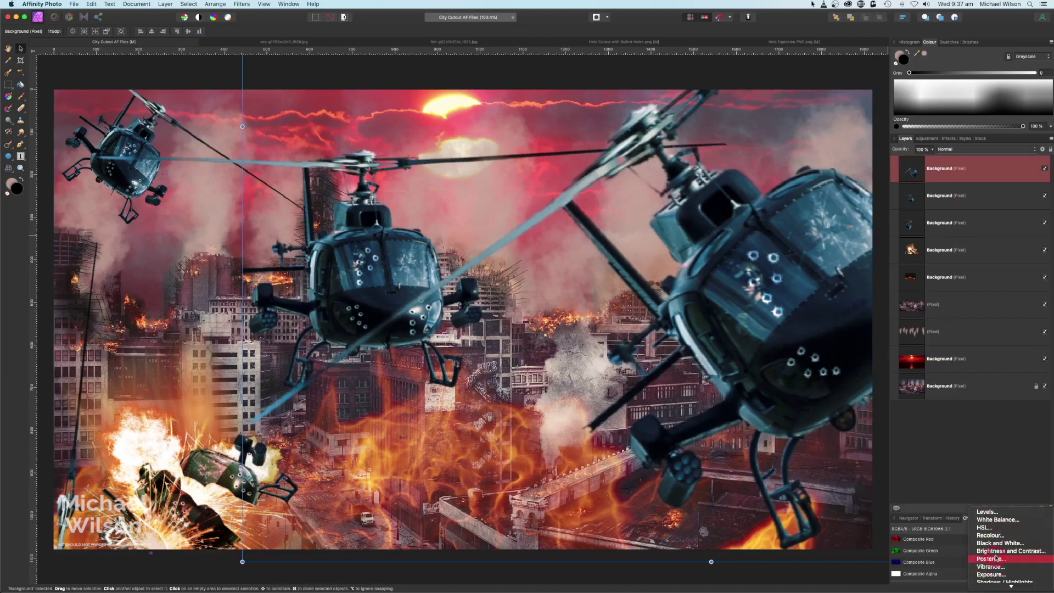
left_click(993, 536)
left_click_drag(942, 172, 914, 198)
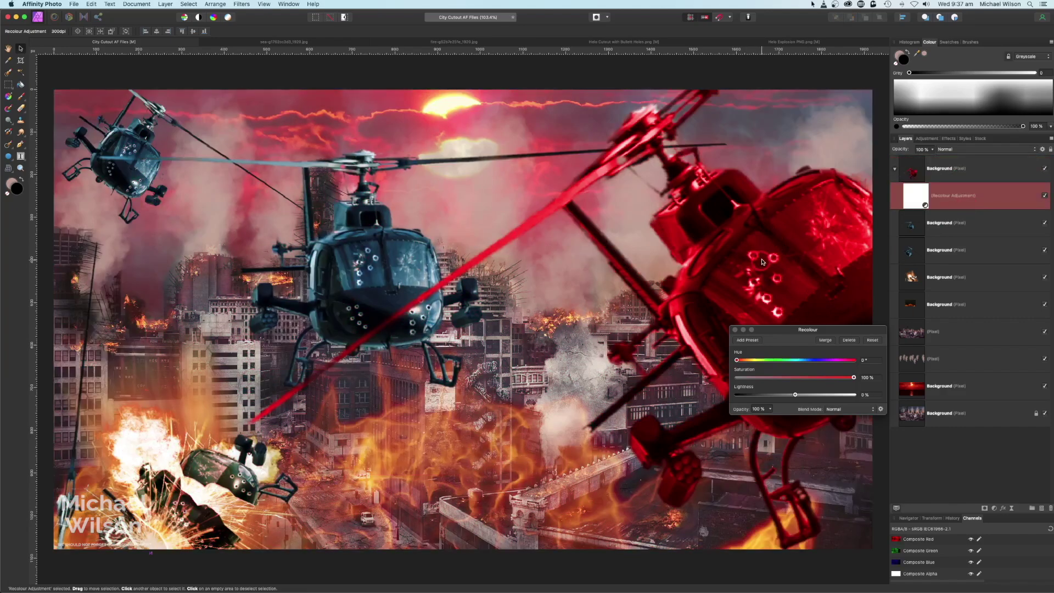
Shift the Recolour hue to orange and invert the adjustment's mask to hide the tint.
left_click_drag(739, 363, 746, 364)
left_click(736, 330)
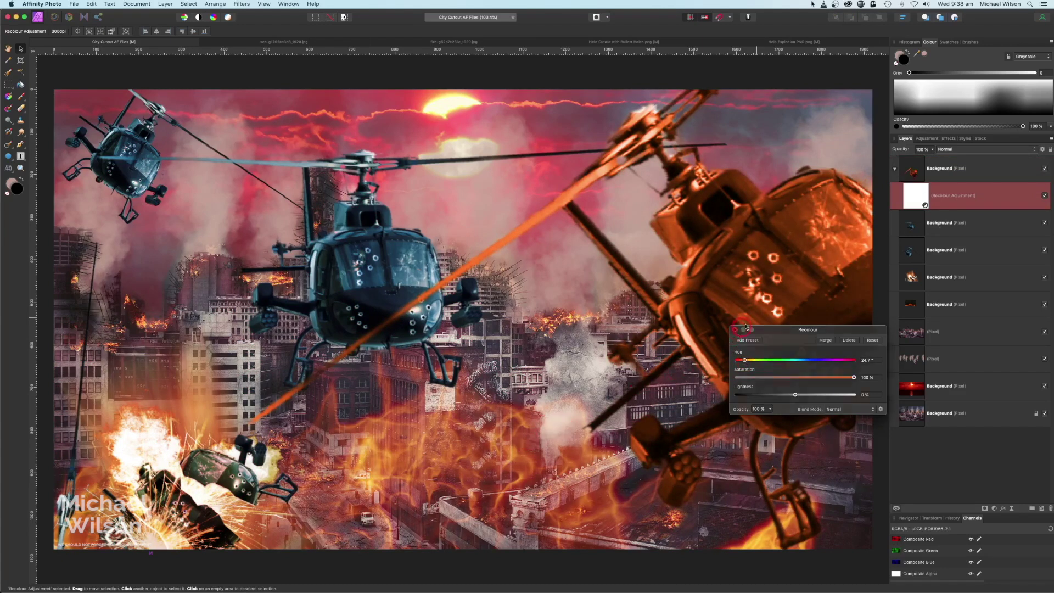
left_click(922, 192)
key("super+i")
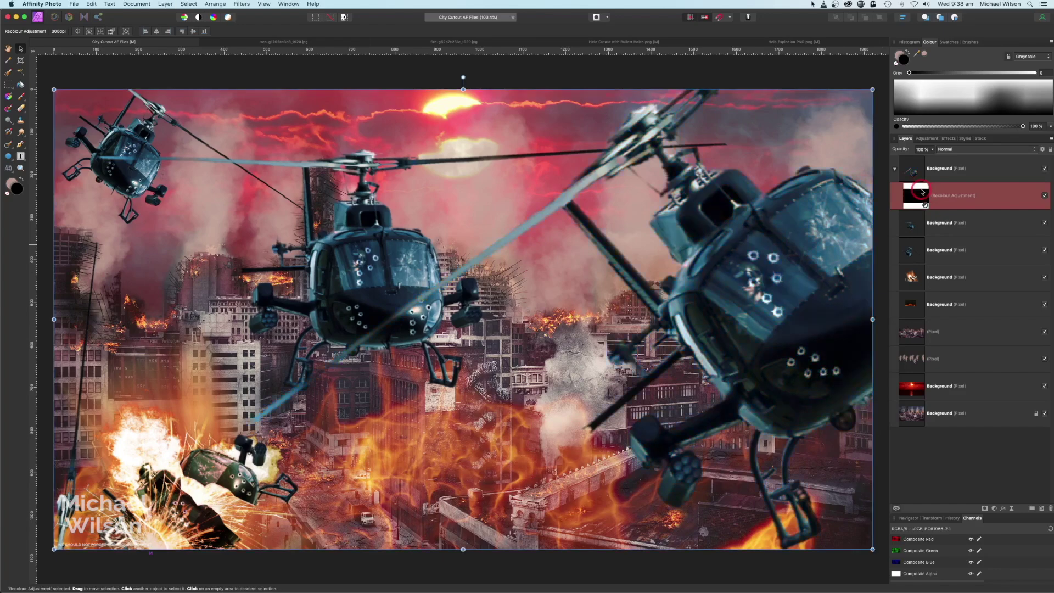
Choose the Paint Brush with a soft 32 px brush from the Basic set and make white the painting colour.
left_click(23, 98)
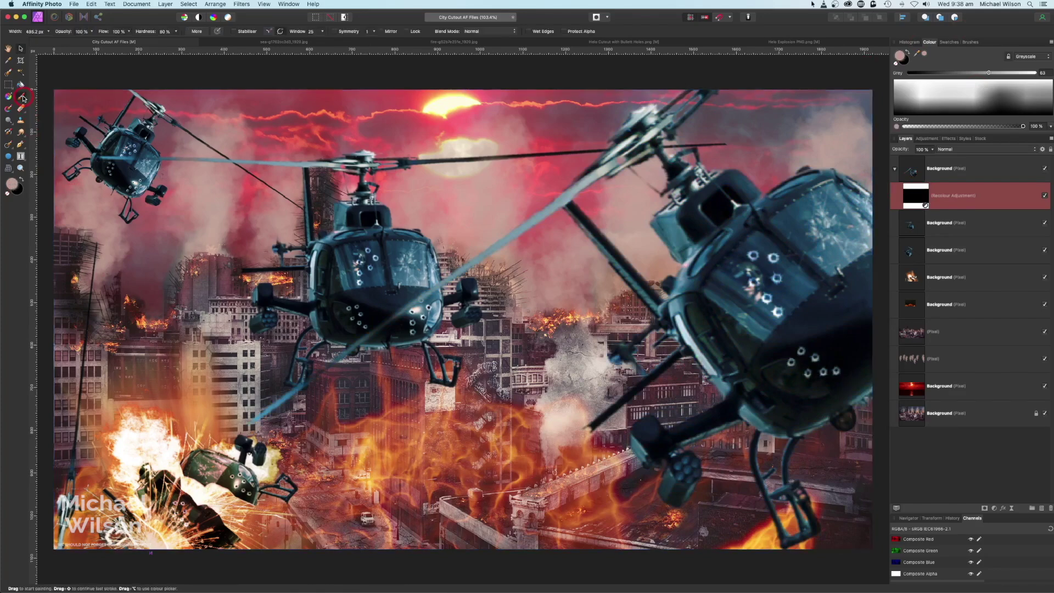
left_click(972, 42)
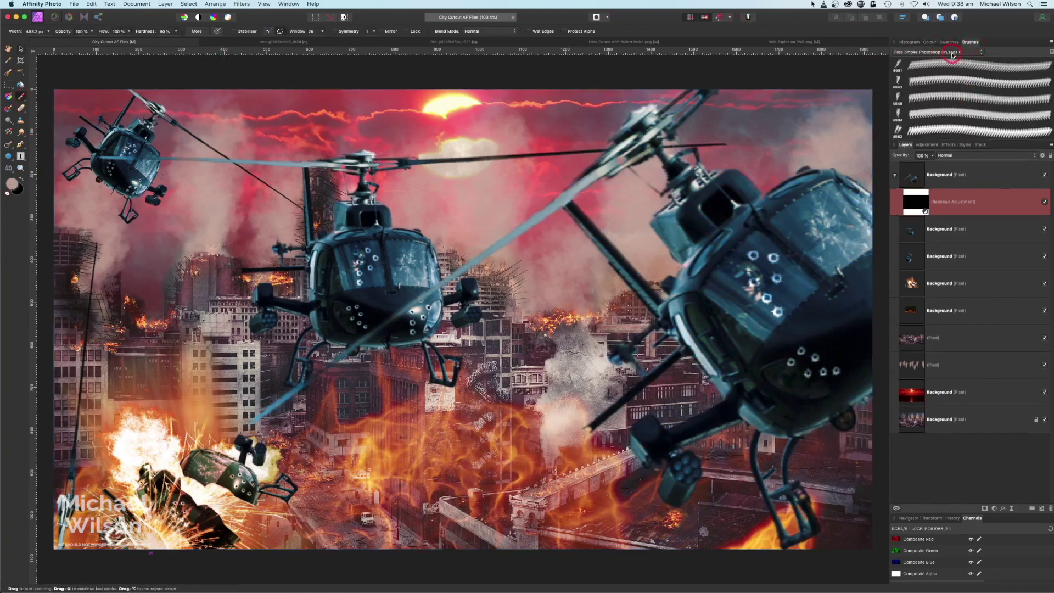
left_click(953, 53)
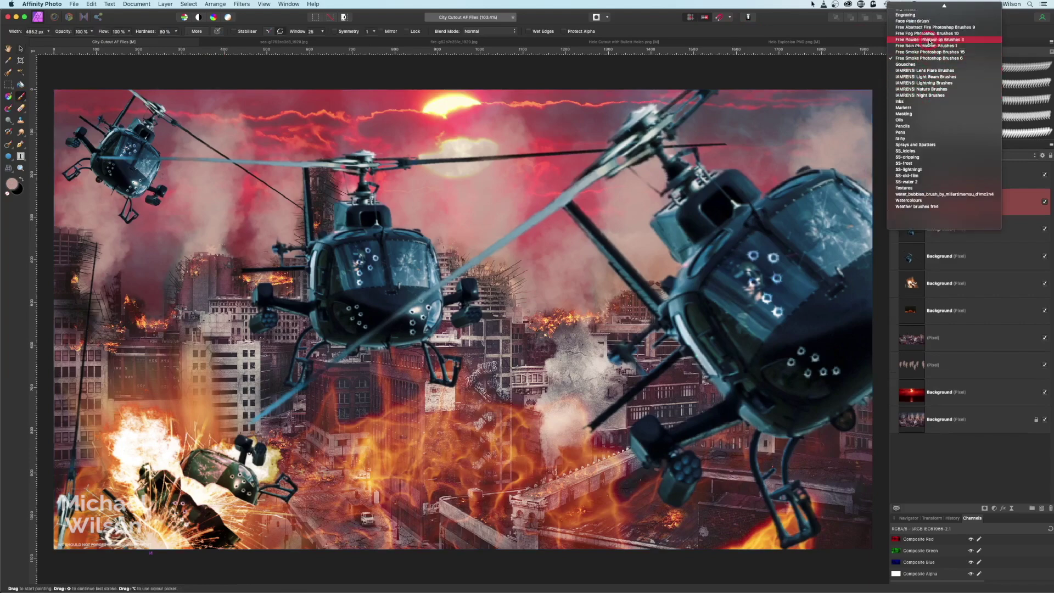
left_click(918, 27)
scroll(960, 91, "down", 2)
scroll(932, 71, "down", 1)
scroll(932, 72, "up", 1)
left_click(930, 101)
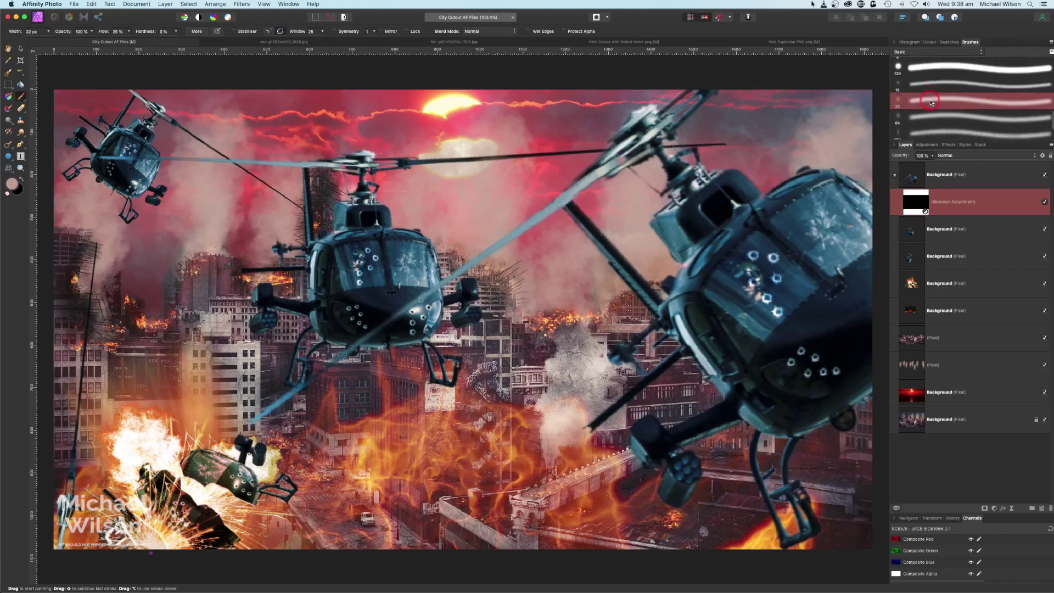
left_click(931, 43)
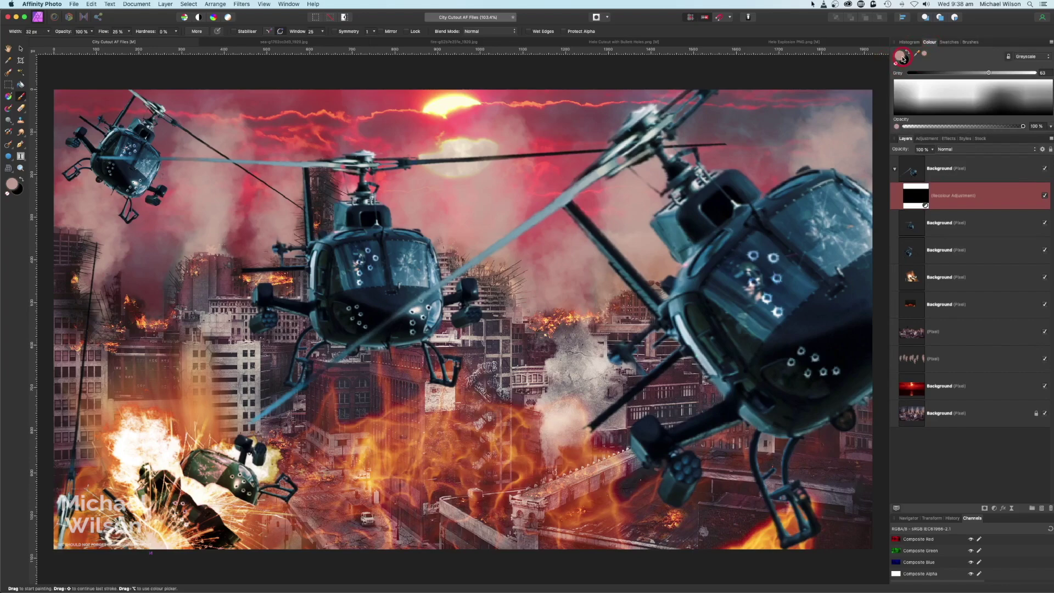
key("d")
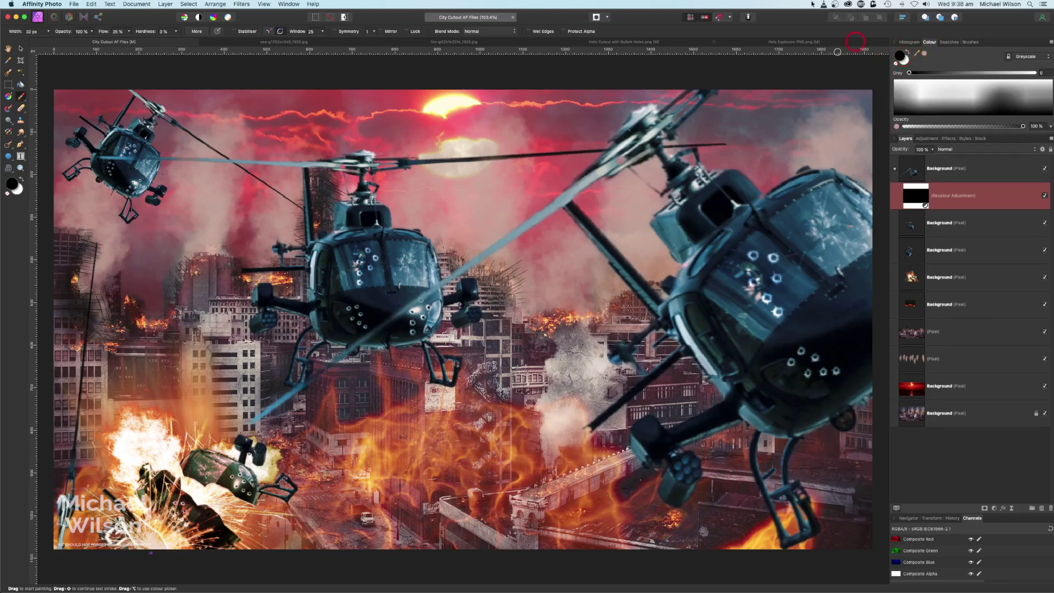
left_click(903, 60)
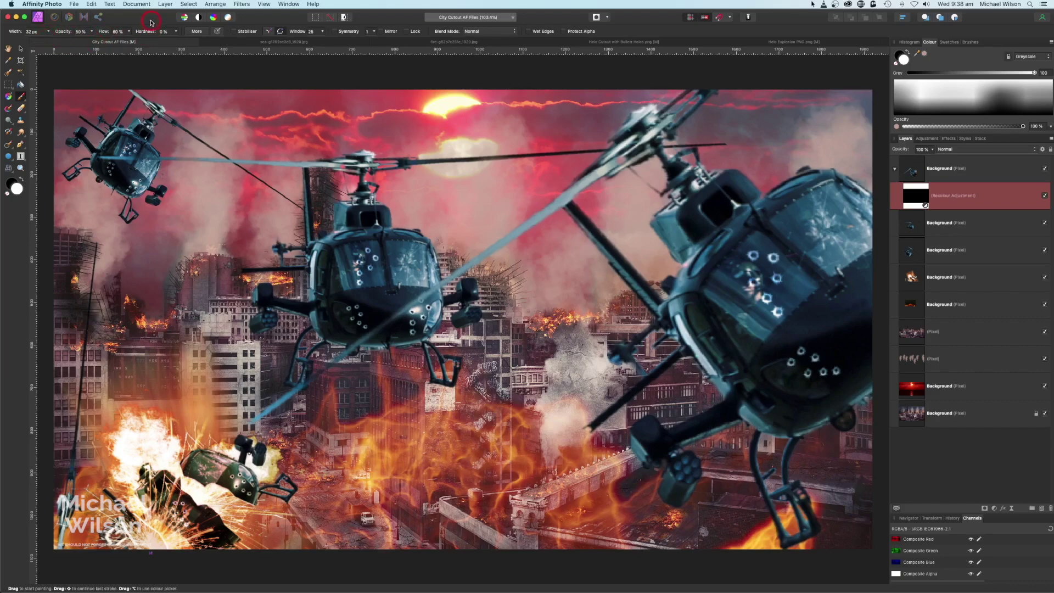
Paint white on the Recolour mask along the foreground helicopter's rotor, tail, cabin edge and landing gear, enlarging the brush to about 200 px.
left_click(638, 223)
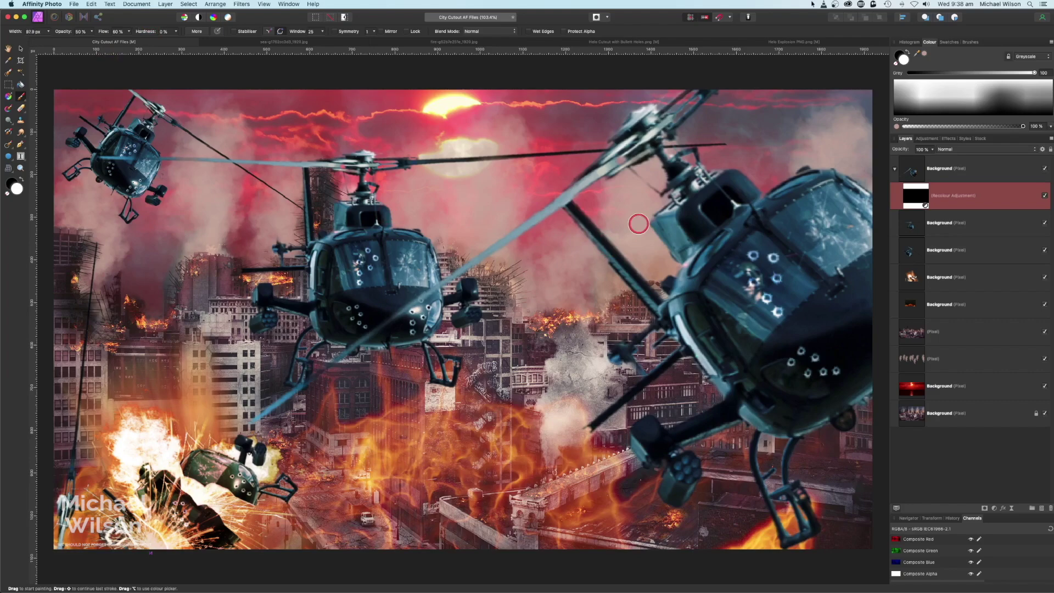
mouse_move(680, 335)
left_mouse_down()
mouse_move(671, 325)
mouse_move(755, 429)
left_mouse_up()
left_click_drag(696, 473, 688, 476)
left_click(692, 472)
left_click(800, 492)
mouse_move(800, 492)
left_mouse_down()
mouse_move(770, 461)
mouse_move(776, 512)
mouse_move(693, 474)
mouse_move(662, 497)
mouse_move(645, 455)
left_mouse_up()
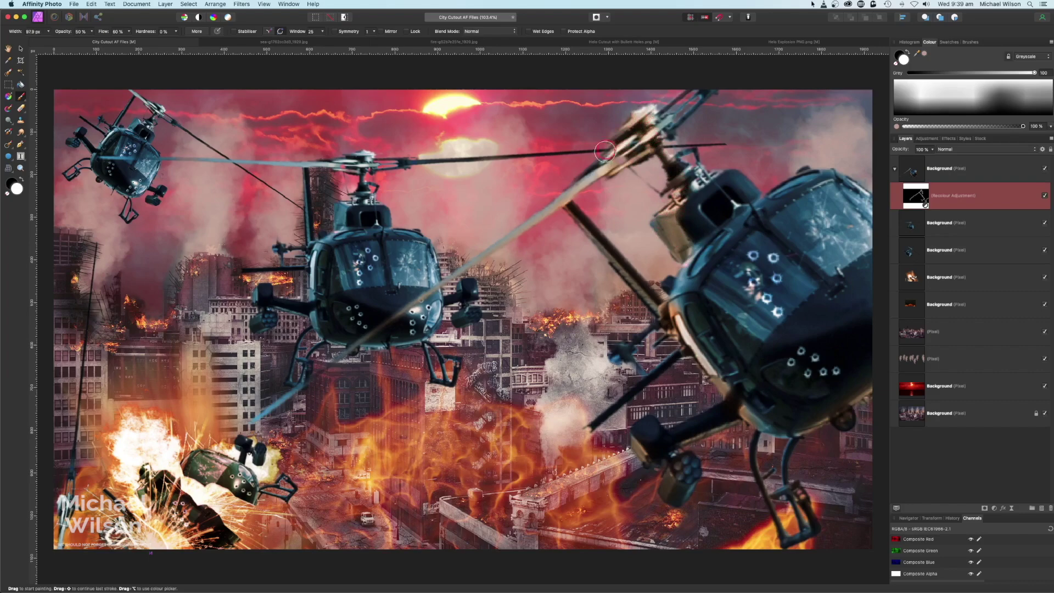
key("bracketright")
key("bracketright")
key("bracketright")
key("bracketright")
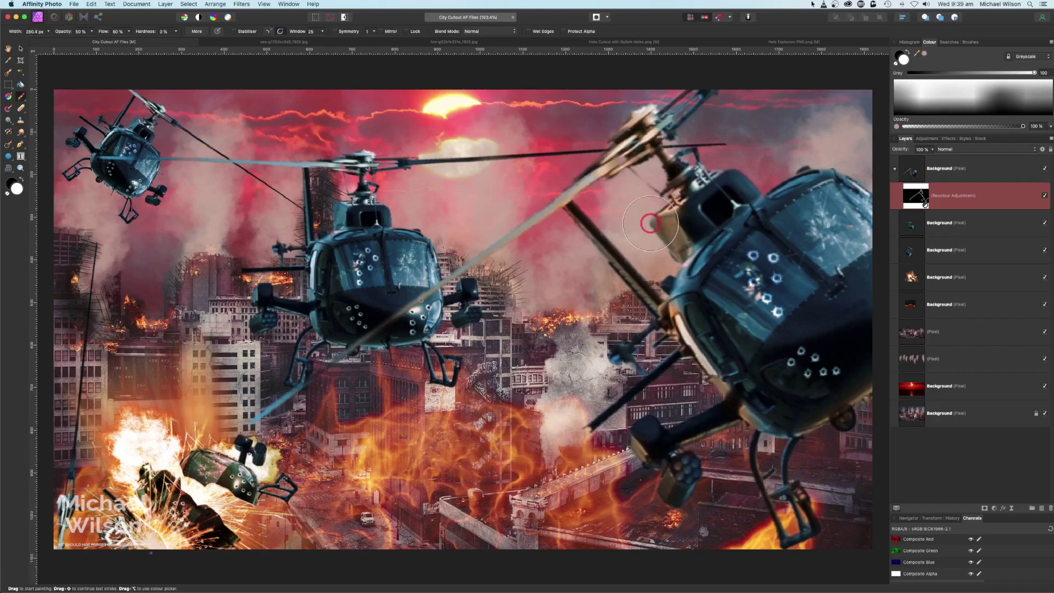
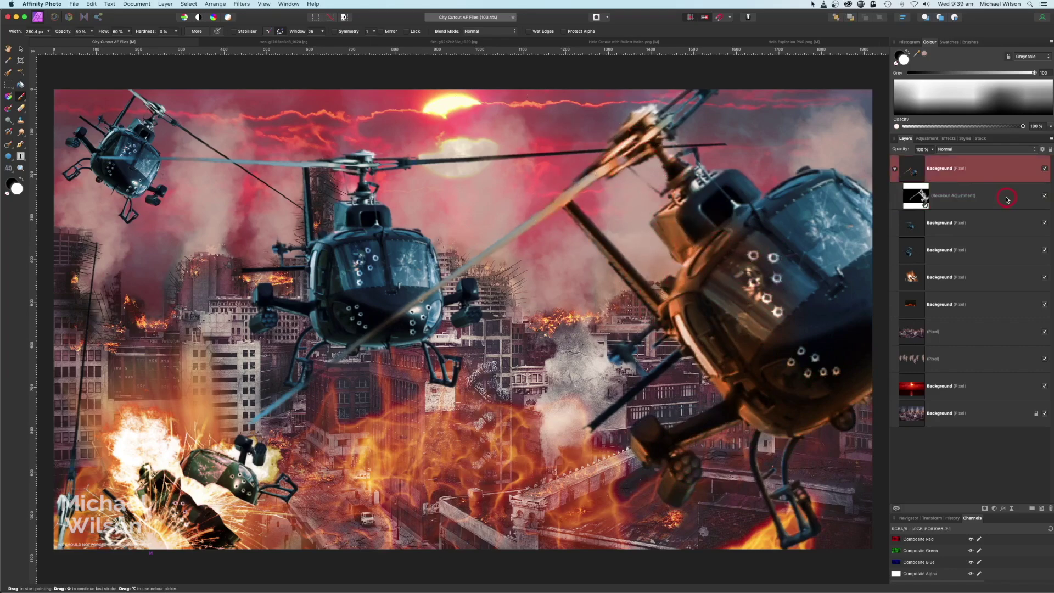
Add an Exposure adjustment and nest it inside the large foreground helicopter's layer, above its Recolour adjustment.
left_click(912, 165)
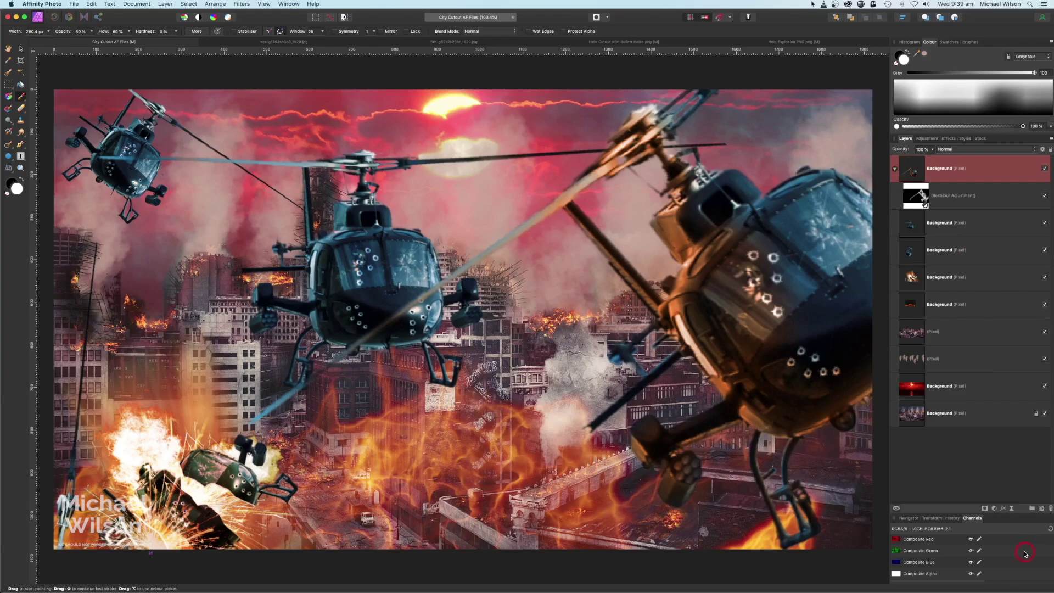
left_click(995, 510)
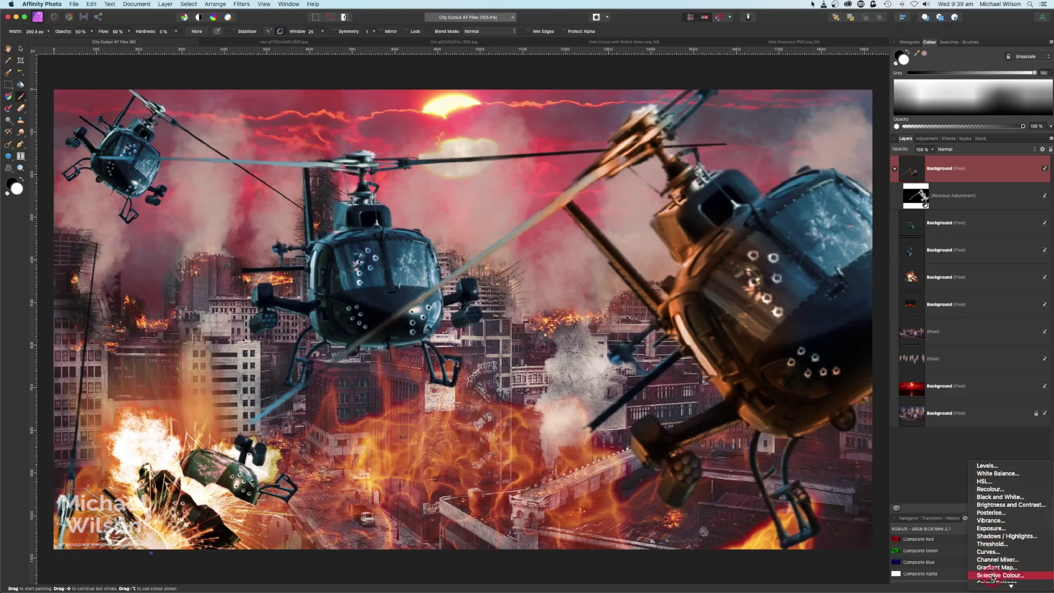
left_click(994, 528)
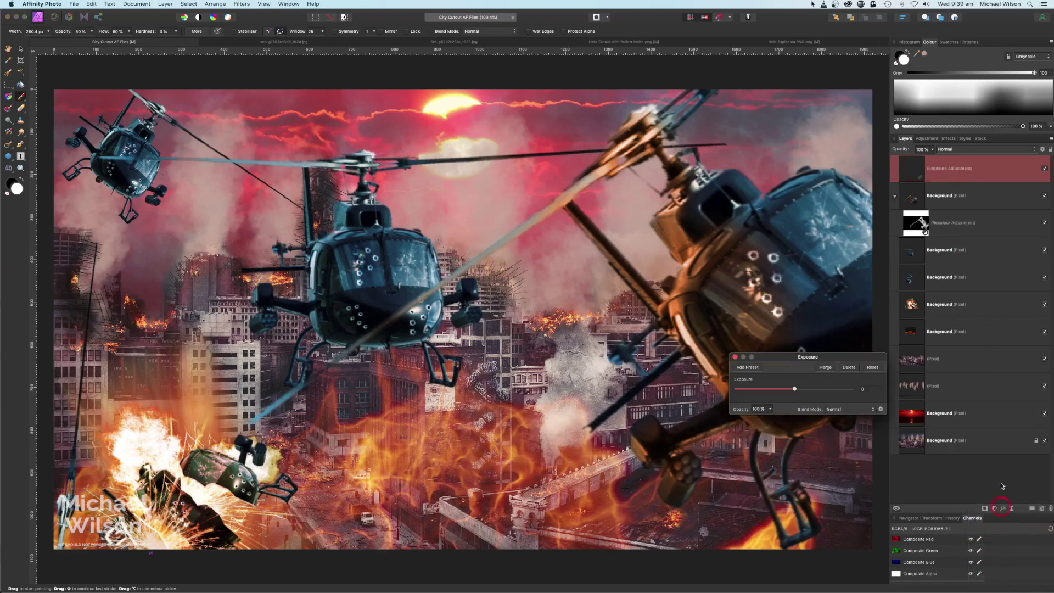
left_click_drag(959, 175, 997, 201)
left_click_drag(840, 360, 832, 317)
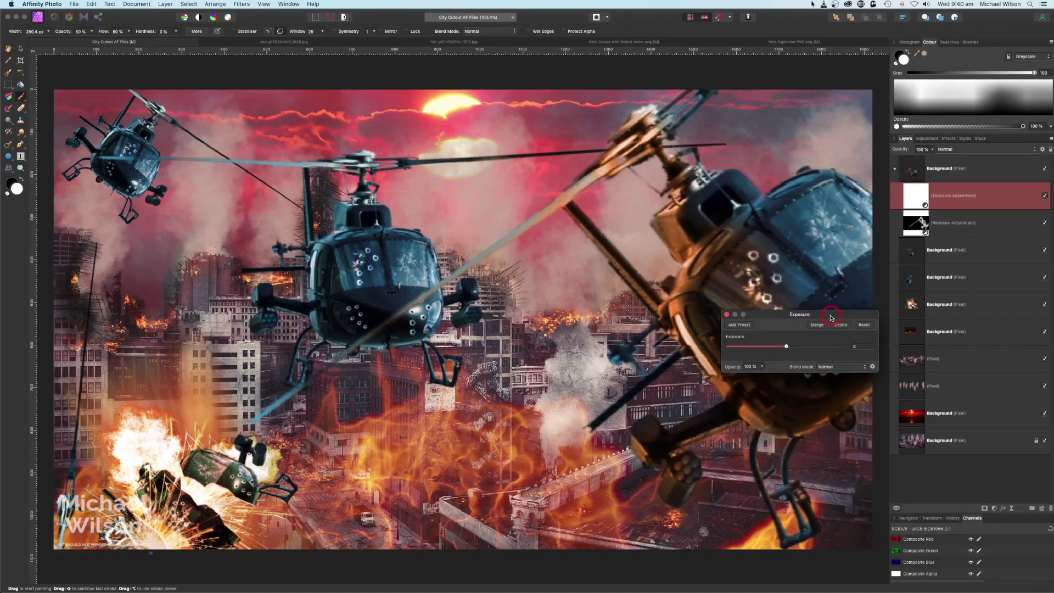
Raise the exposure strongly to overbrighten the foreground helicopter and invert the adjustment's mask to hide the effect.
left_click_drag(788, 347, 820, 347)
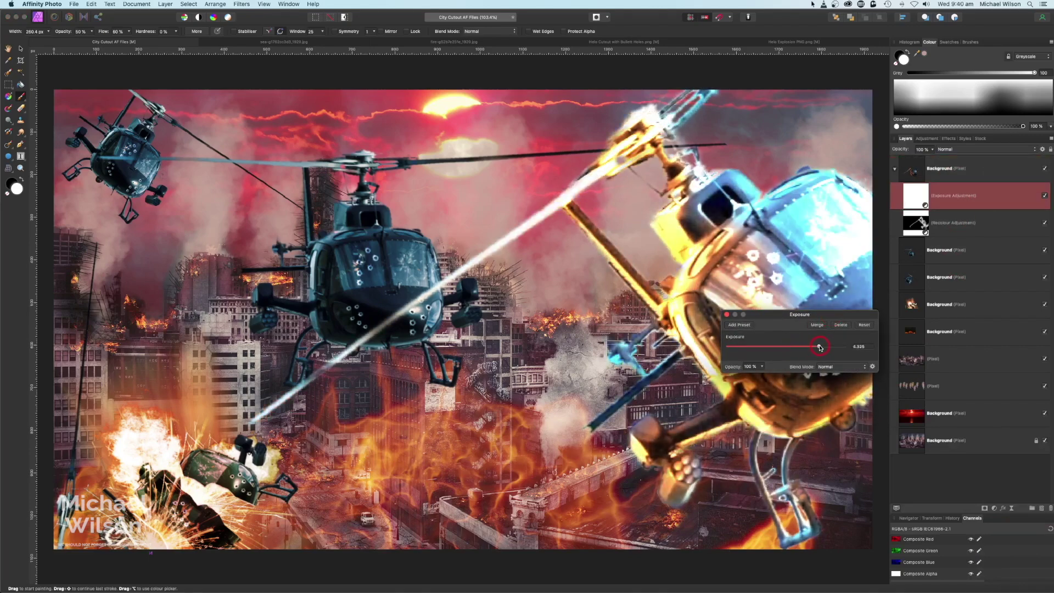
left_click(913, 202)
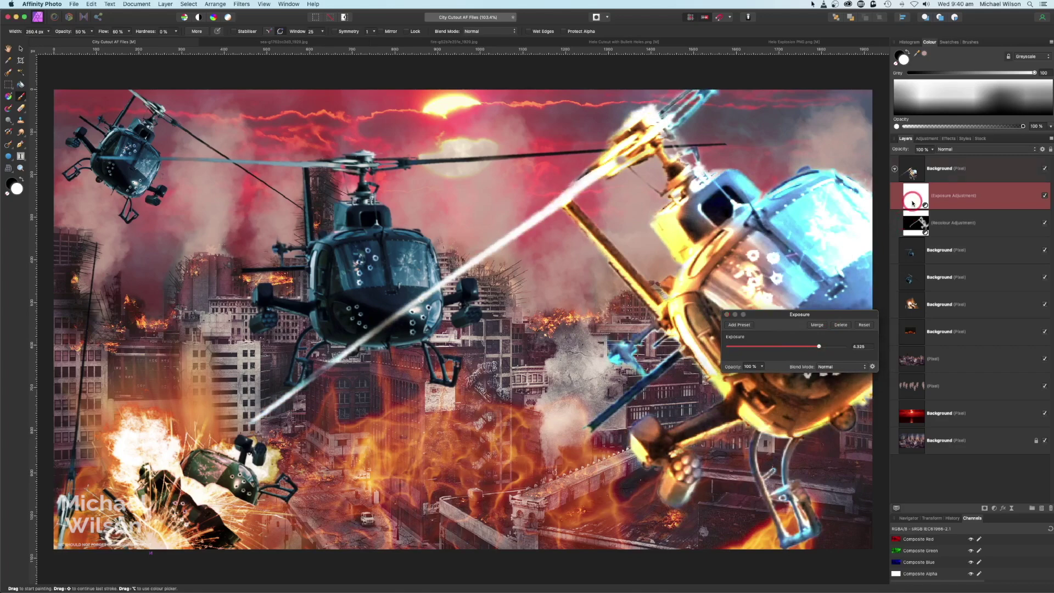
key("super+i")
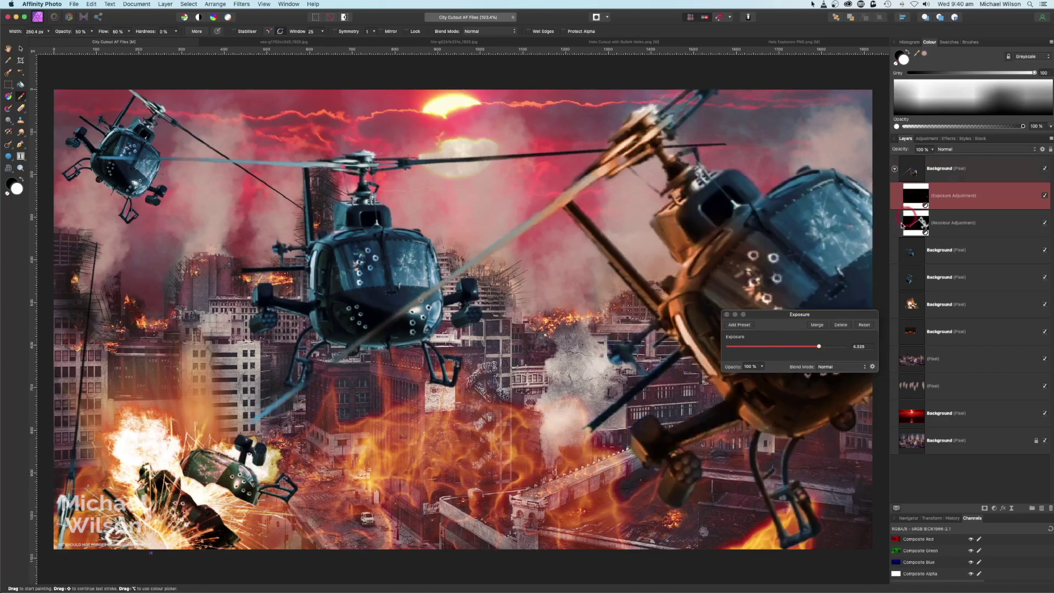
left_click(727, 316)
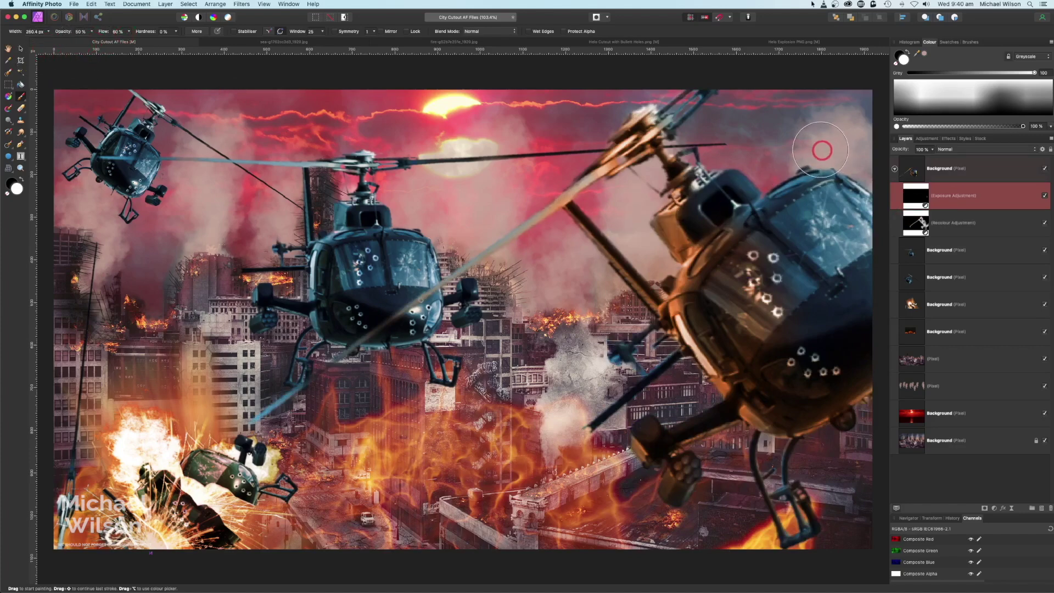
Paint white on the Exposure mask along the foreground helicopter's canopy edge, underside, rotor and landing gear to add highlights.
mouse_move(854, 158)
left_mouse_down()
mouse_move(880, 172)
mouse_move(780, 157)
mouse_move(744, 164)
mouse_move(754, 165)
mouse_move(713, 123)
left_mouse_up()
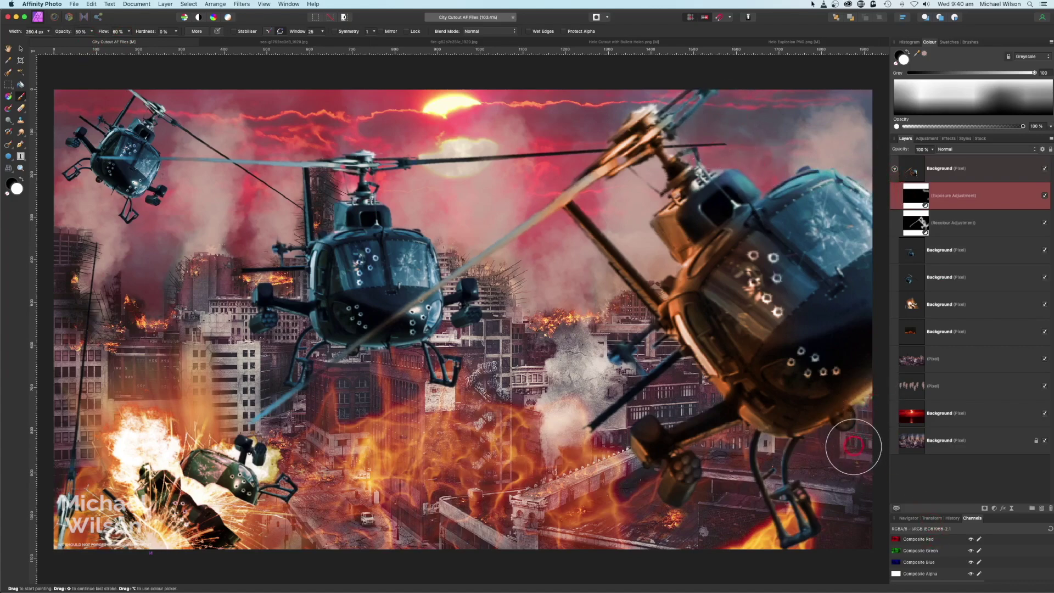
mouse_move(898, 241)
left_mouse_down()
mouse_move(877, 204)
mouse_move(835, 187)
mouse_move(807, 215)
mouse_move(803, 183)
mouse_move(758, 180)
mouse_move(719, 147)
left_mouse_up()
mouse_move(803, 470)
left_mouse_down()
mouse_move(834, 528)
mouse_move(791, 569)
mouse_move(814, 564)
mouse_move(848, 459)
mouse_move(837, 440)
mouse_move(867, 420)
mouse_move(758, 473)
mouse_move(749, 444)
mouse_move(734, 493)
mouse_move(716, 495)
mouse_move(718, 545)
mouse_move(691, 409)
mouse_move(667, 393)
mouse_move(613, 439)
mouse_move(617, 511)
left_mouse_up()
left_click(894, 169)
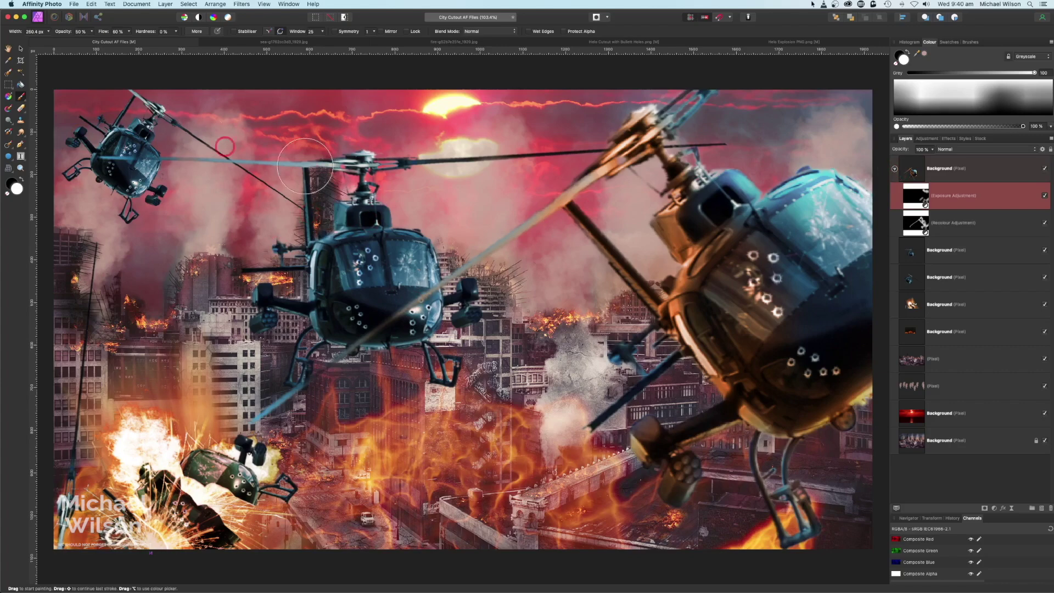
Duplicate the foreground helicopter's Exposure and Recolour adjustments together and nest the copies inside the middle helicopter's layer.
left_click(944, 206)
left_click(960, 227, "shift")
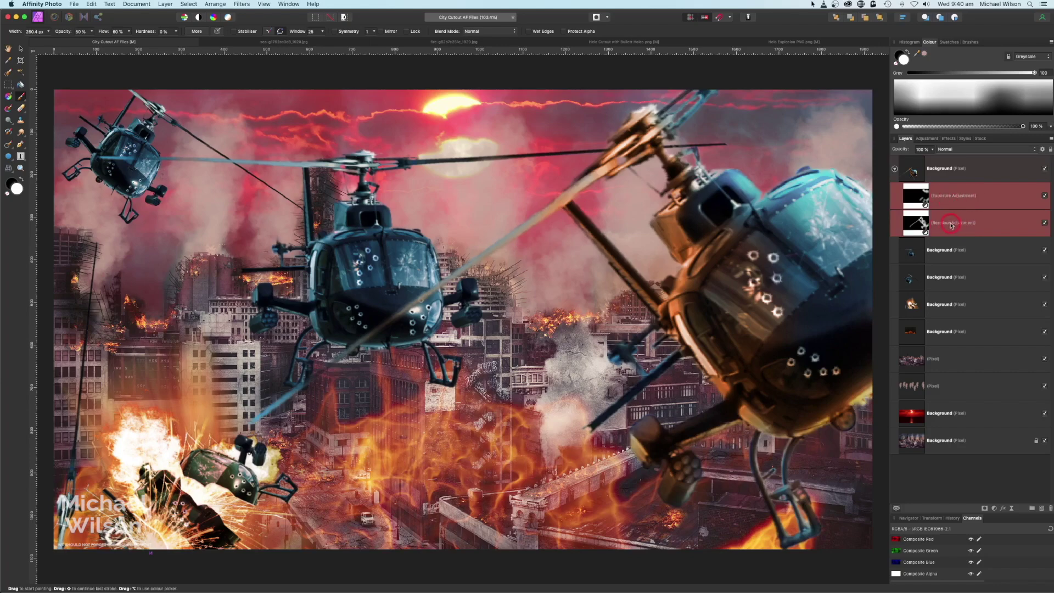
key("super+j")
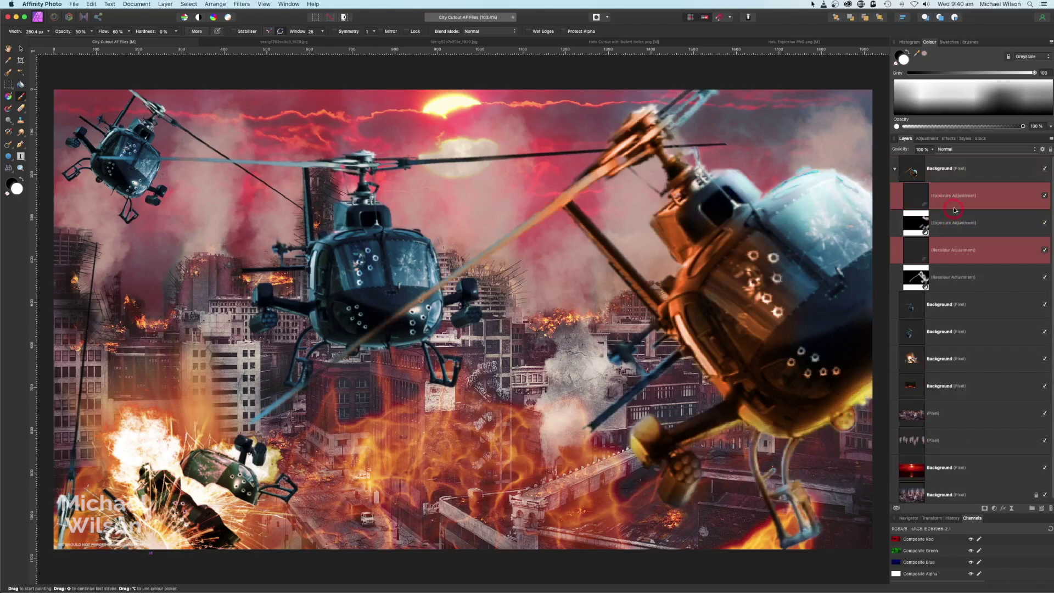
left_click_drag(957, 206, 926, 301)
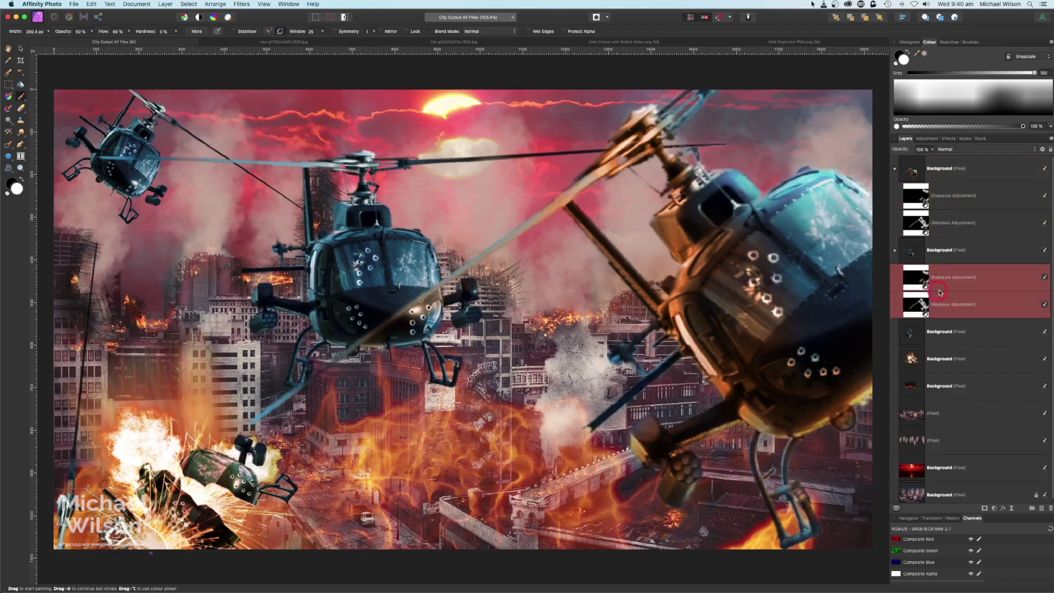
Paint white on the middle helicopter's Recolour and Exposure masks over its rotor blade, tail, weapon pods, underside and skids.
left_click(930, 305)
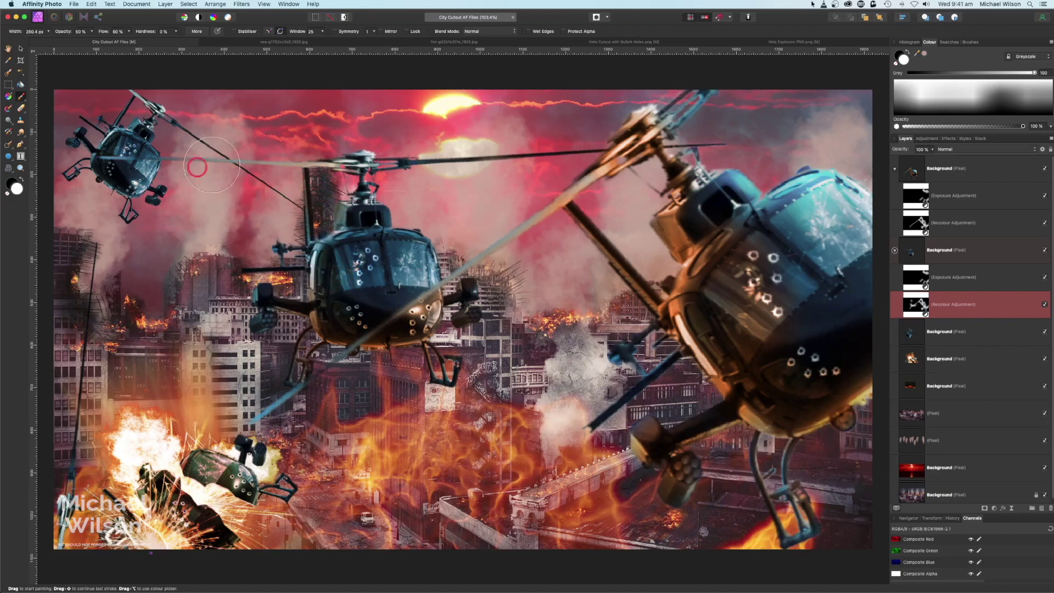
mouse_move(294, 303)
left_mouse_down()
mouse_move(267, 311)
mouse_move(305, 351)
mouse_move(305, 301)
left_mouse_up()
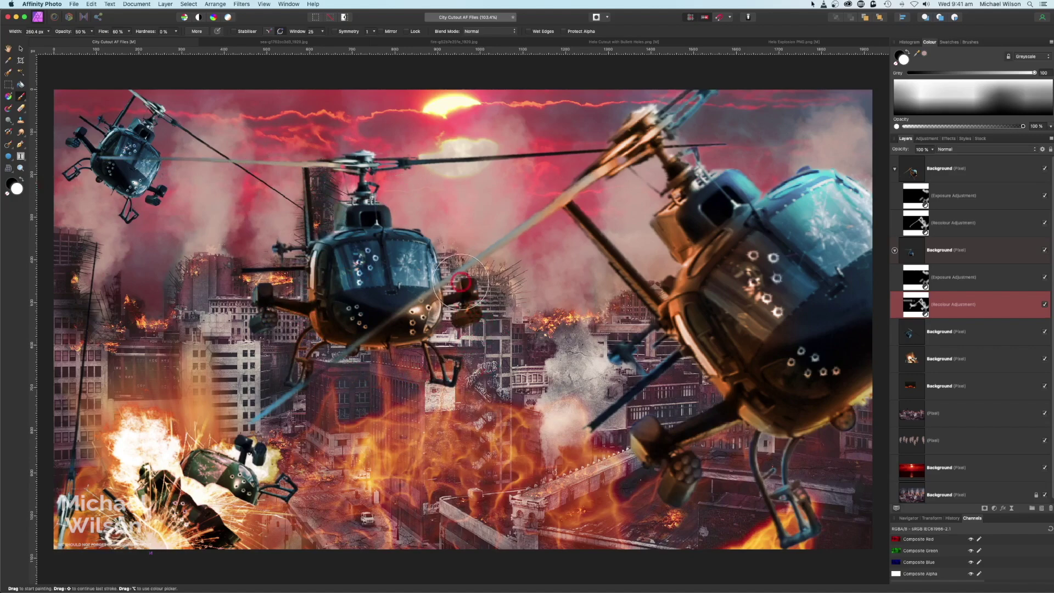
left_click(915, 280)
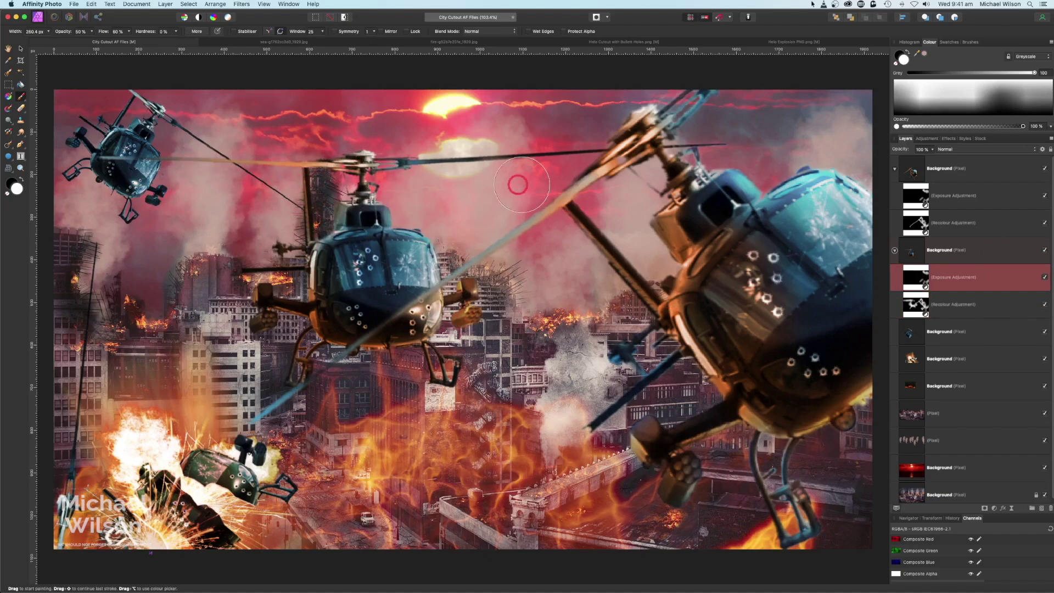
key("alt+bracketleft")
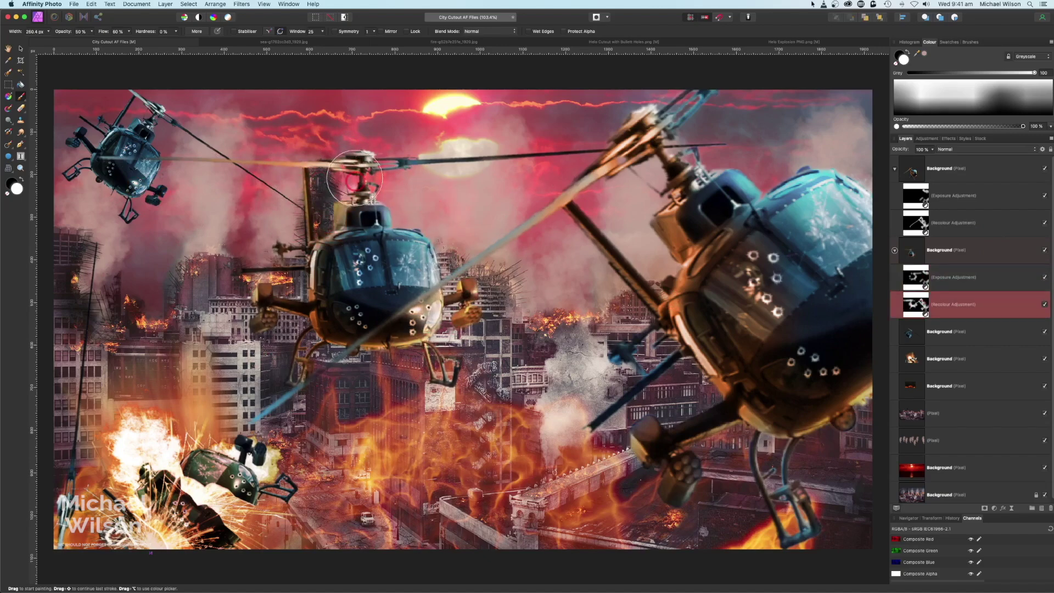
Copy the Exposure and Recolour adjustments into the small distant helicopter's layer and paint both masks white over its underside and skids.
left_click(954, 277)
left_click(943, 302, "shift")
left_click_drag(943, 302, 943, 332)
left_click(944, 381)
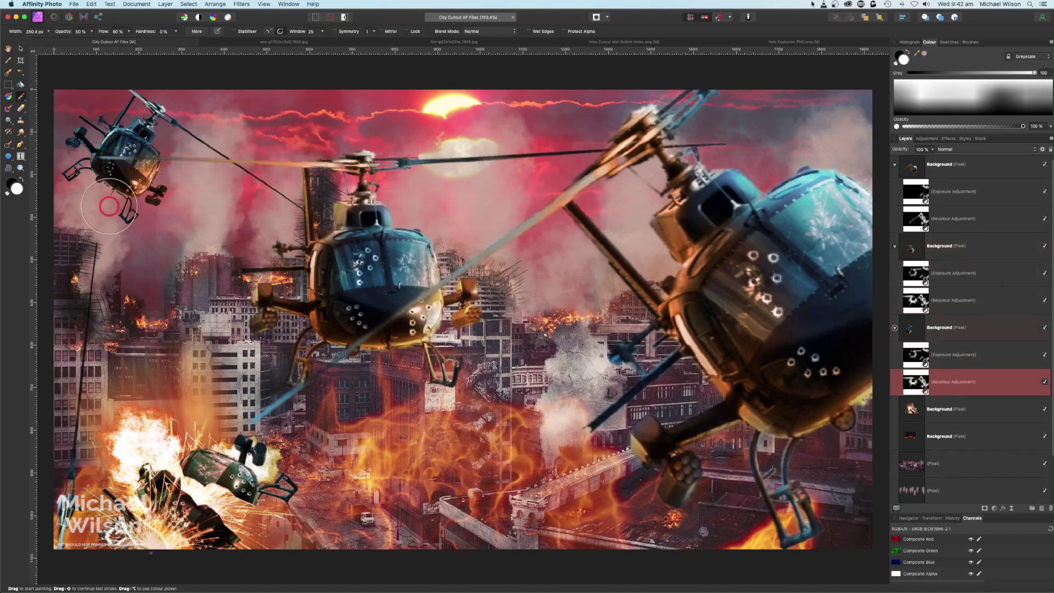
key("alt+bracketright")
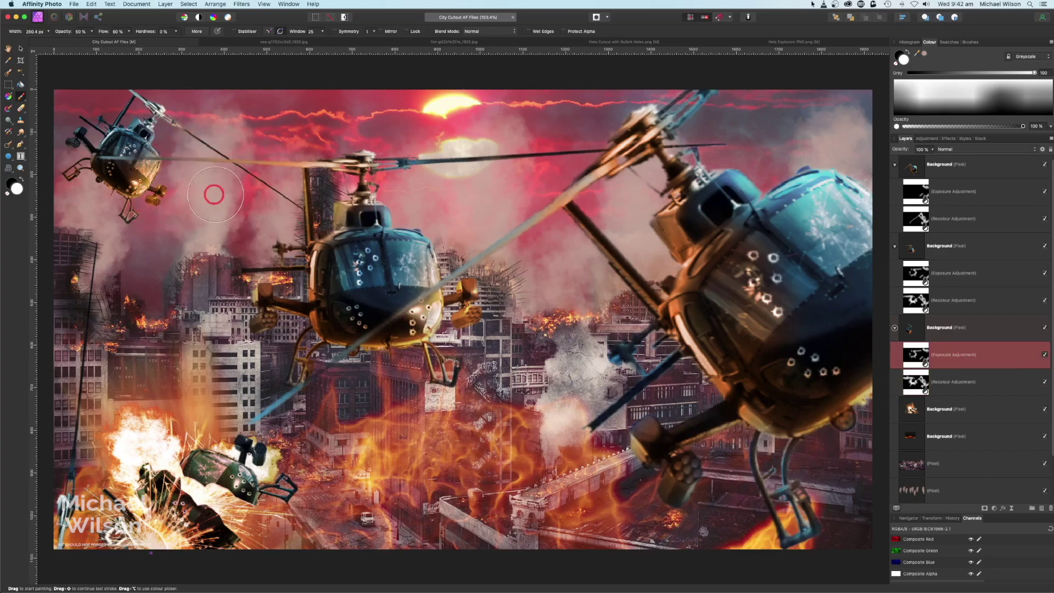
Collapse the three helicopter layers to hide their nested adjustments in the layer stack.
left_click(896, 248)
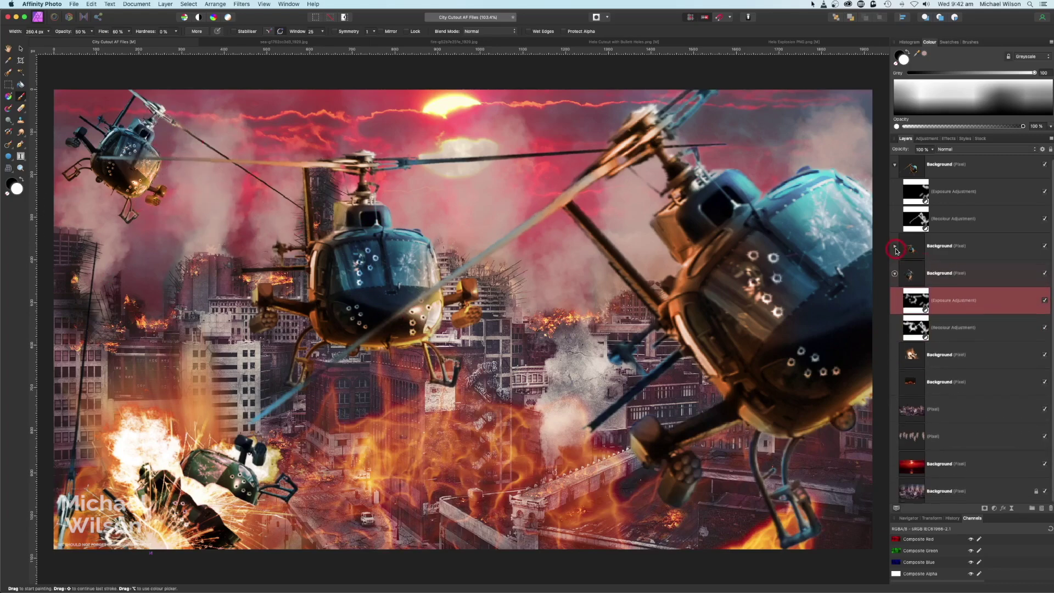
left_click(895, 274)
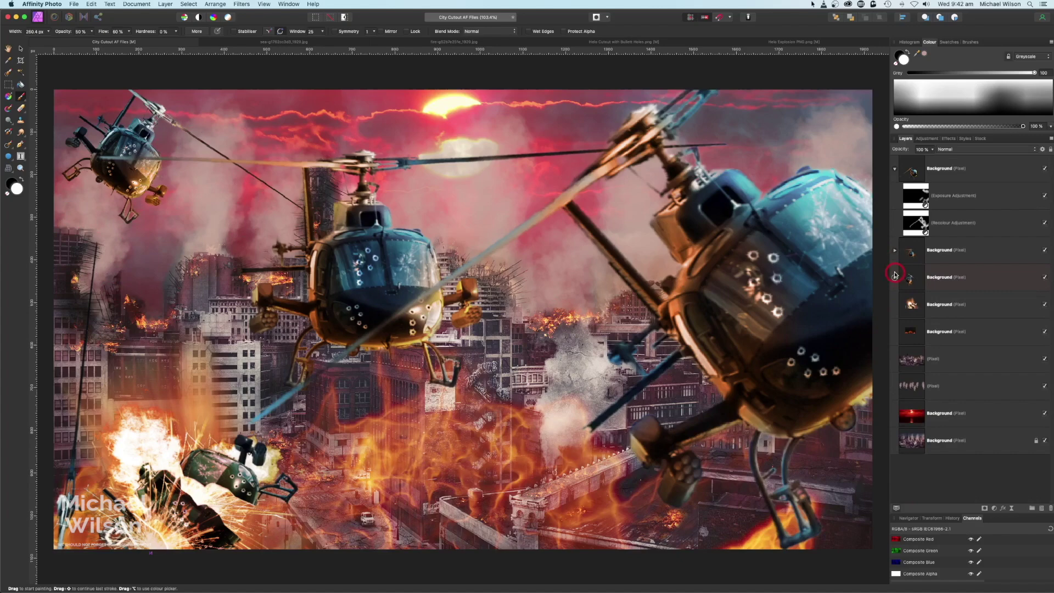
left_click(895, 170)
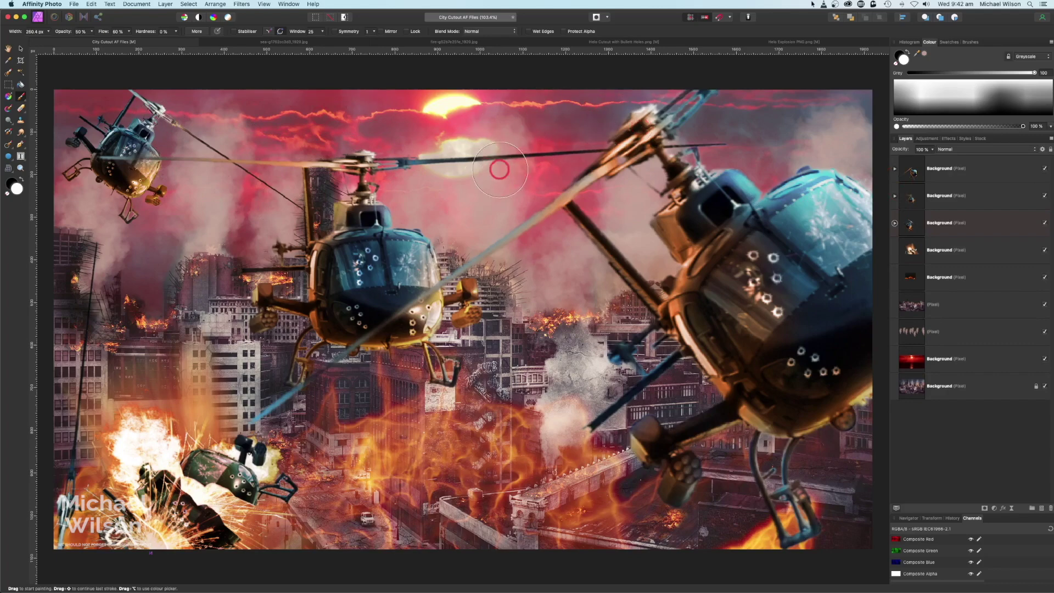
Add a Recolour adjustment and nest it inside the red sunset layer so it affects only the sky.
left_click(953, 360)
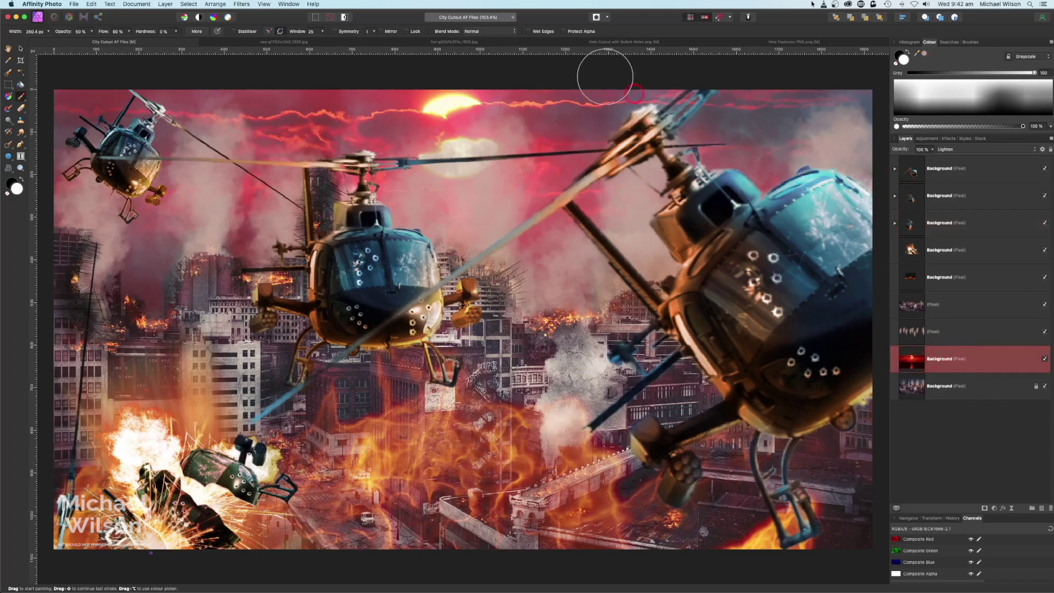
left_click(996, 509)
left_click(995, 539)
left_click_drag(970, 369, 958, 387)
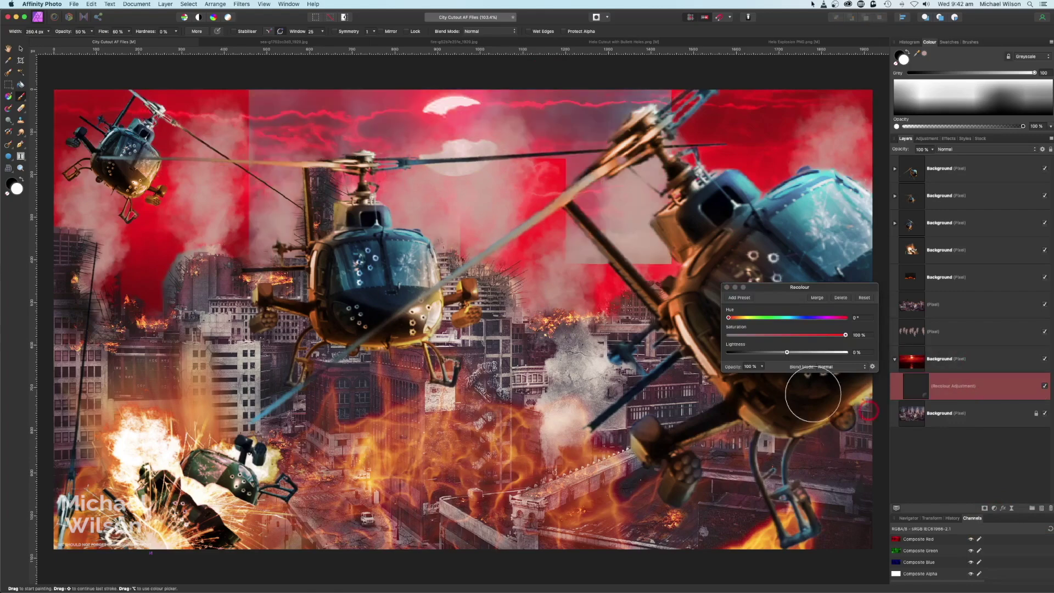
Shift the sunset Recolour hue from red to orange and collapse the sunset layer.
left_click_drag(730, 320, 739, 321)
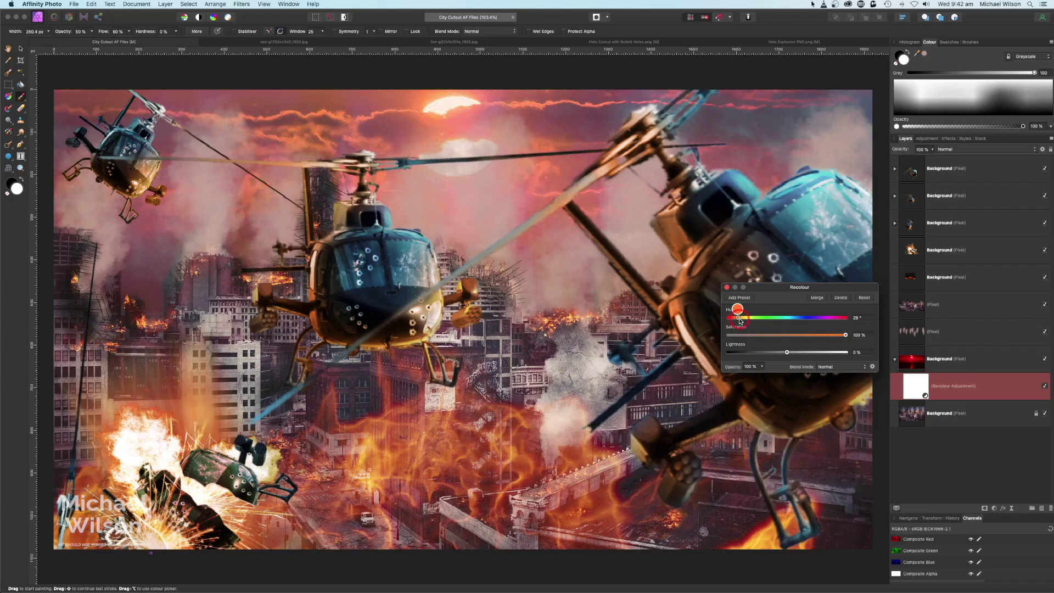
left_click(727, 287)
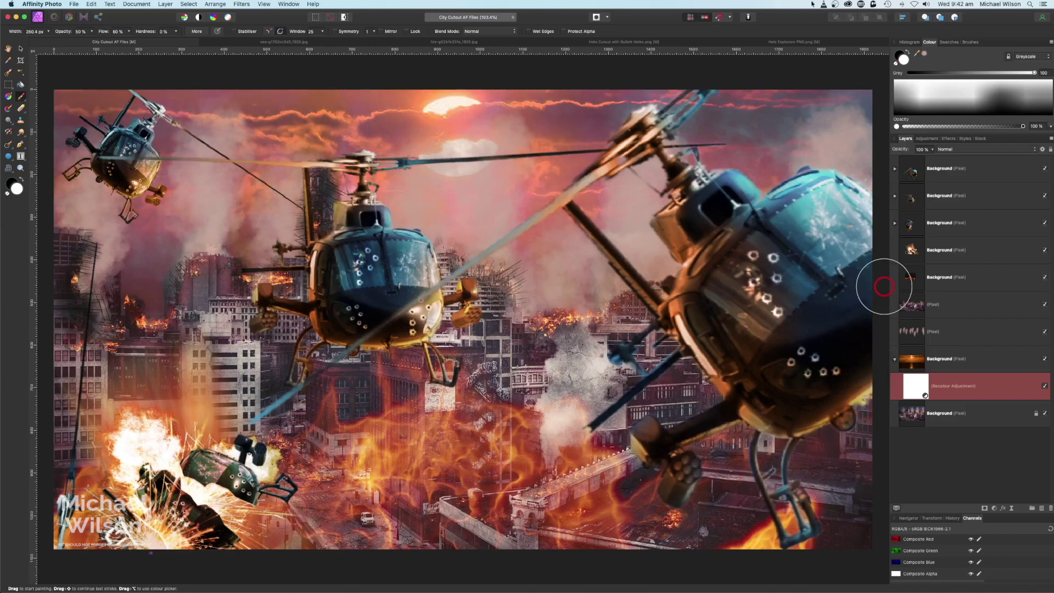
left_click(896, 358)
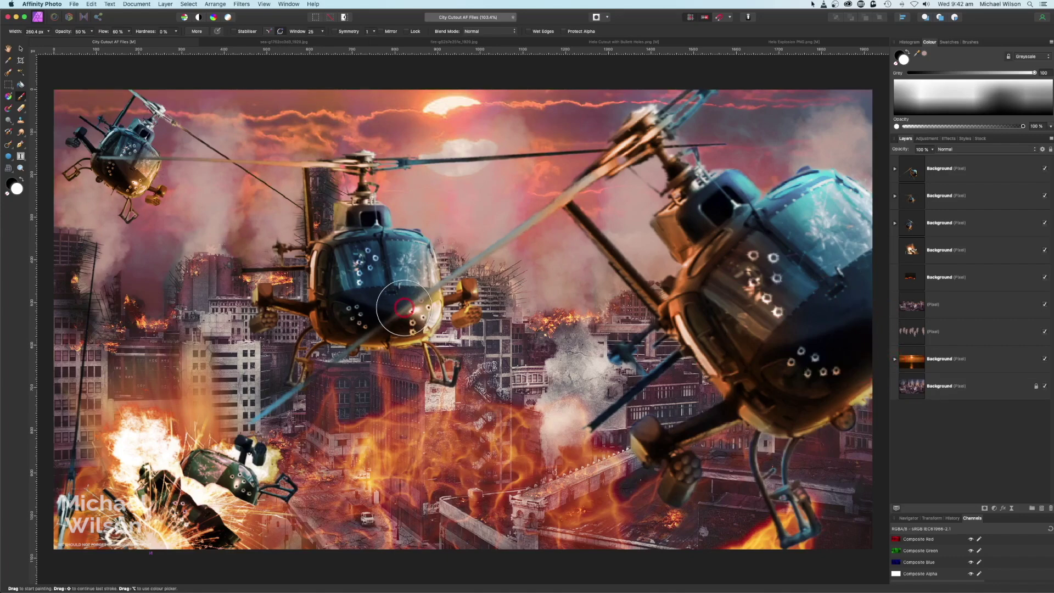
Add a live Depth of Field blur filter and move it out of the foreground helicopter's layer to the top of the stack.
left_click(960, 172)
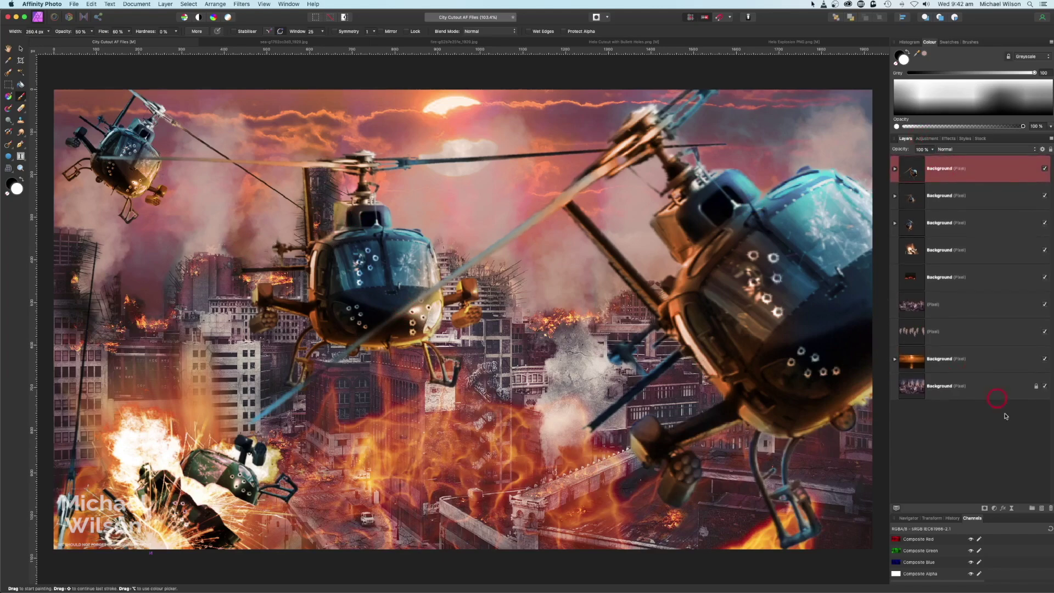
left_click(1012, 510)
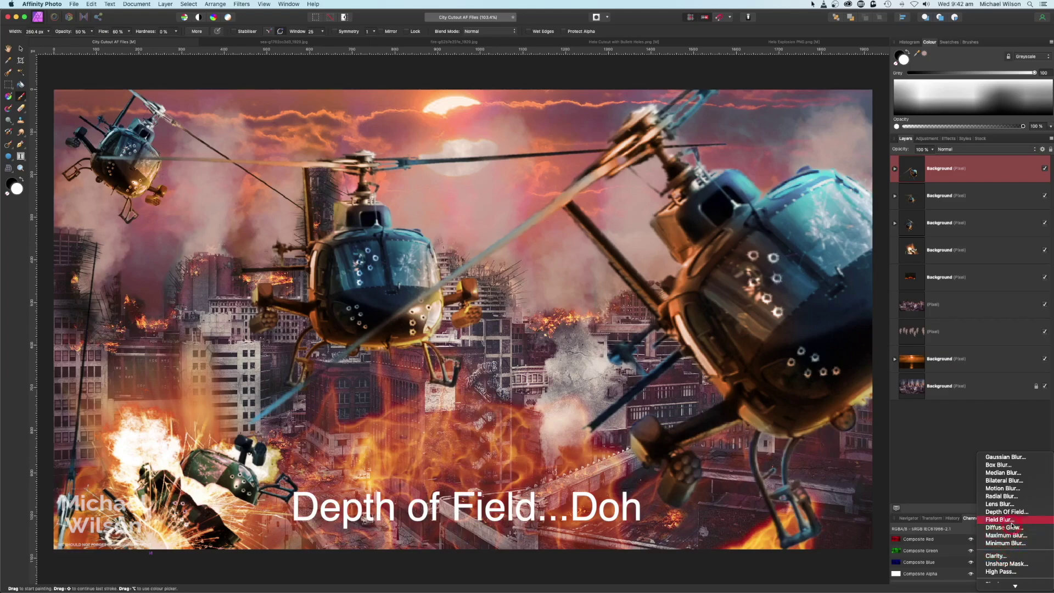
left_click(1016, 515)
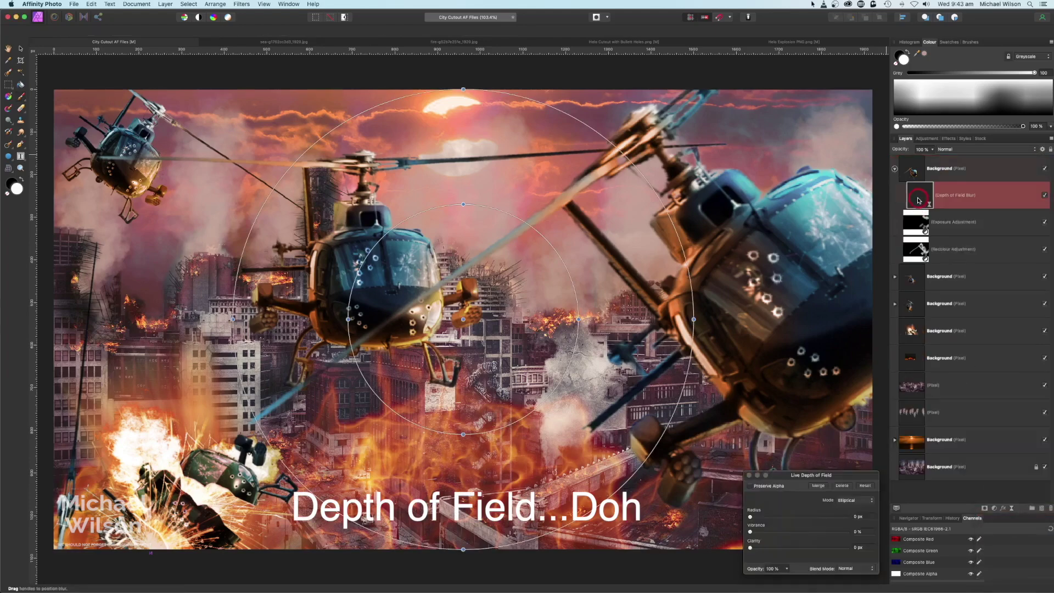
left_click_drag(920, 198, 892, 159)
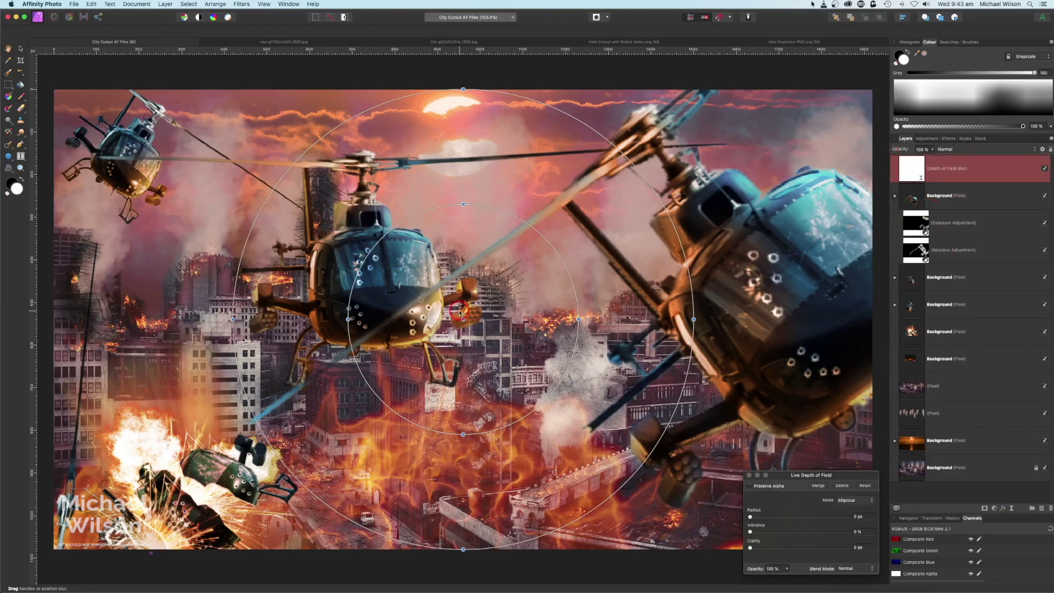
Centre the elliptical Depth of Field focus area on the foreground helicopter's cabin and set the blur radius to 4 px.
left_click_drag(463, 320, 756, 296)
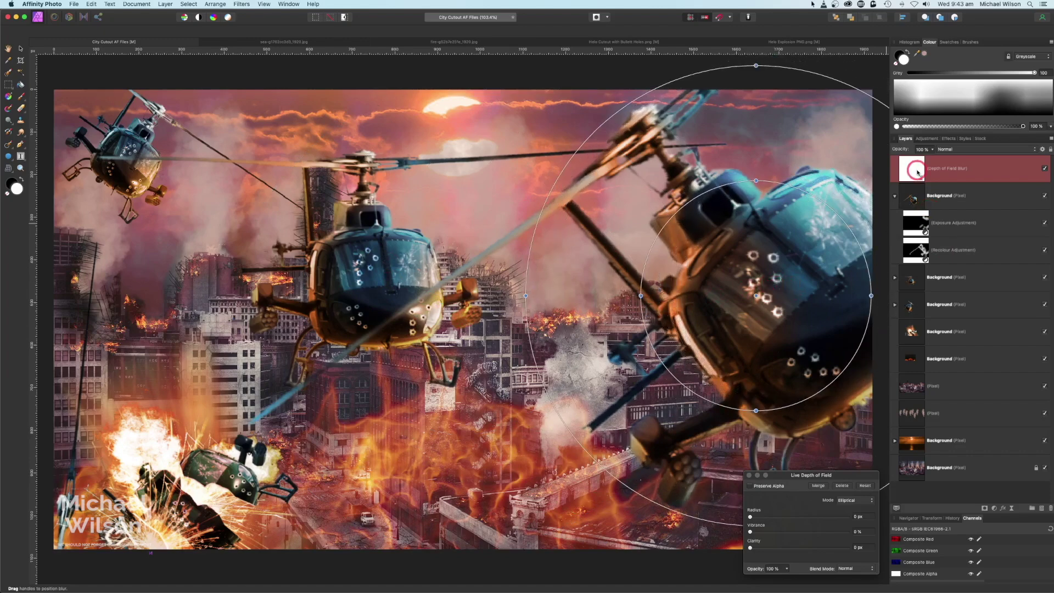
left_click_drag(866, 518, 846, 520)
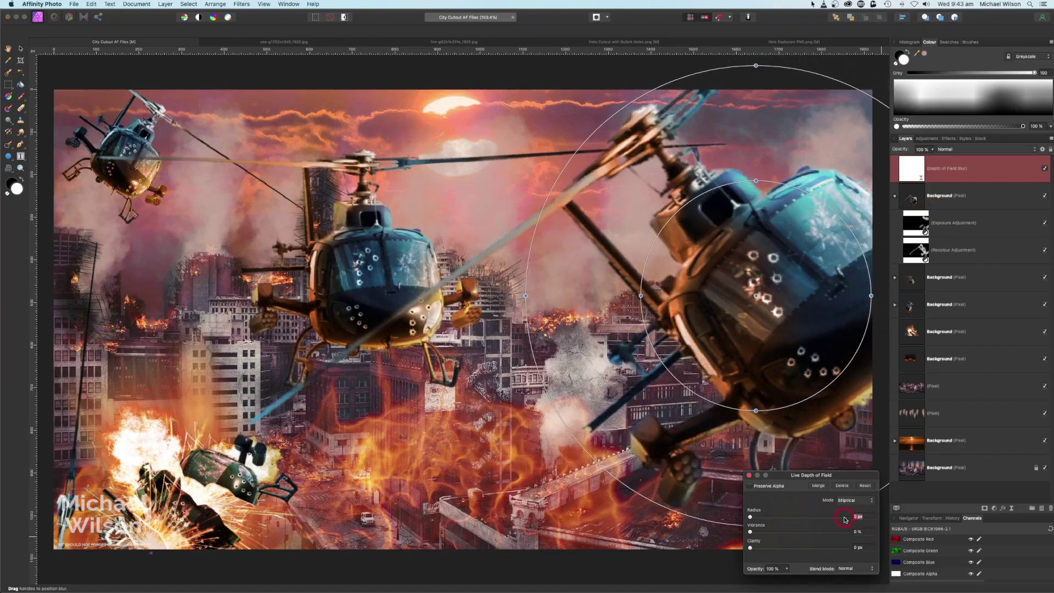
type("4")
key("Return")
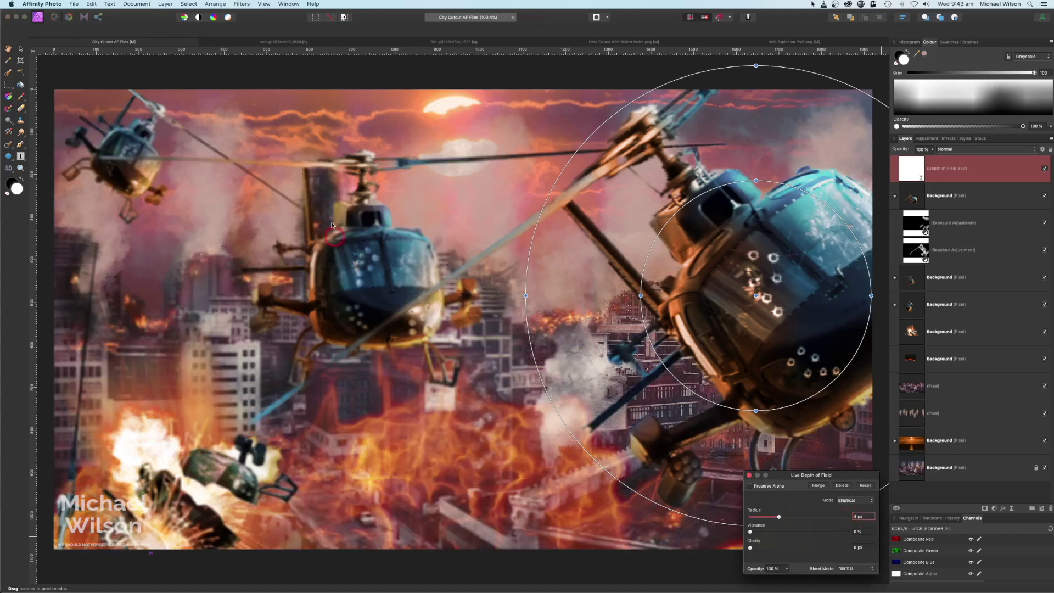
left_click_drag(756, 296, 780, 301)
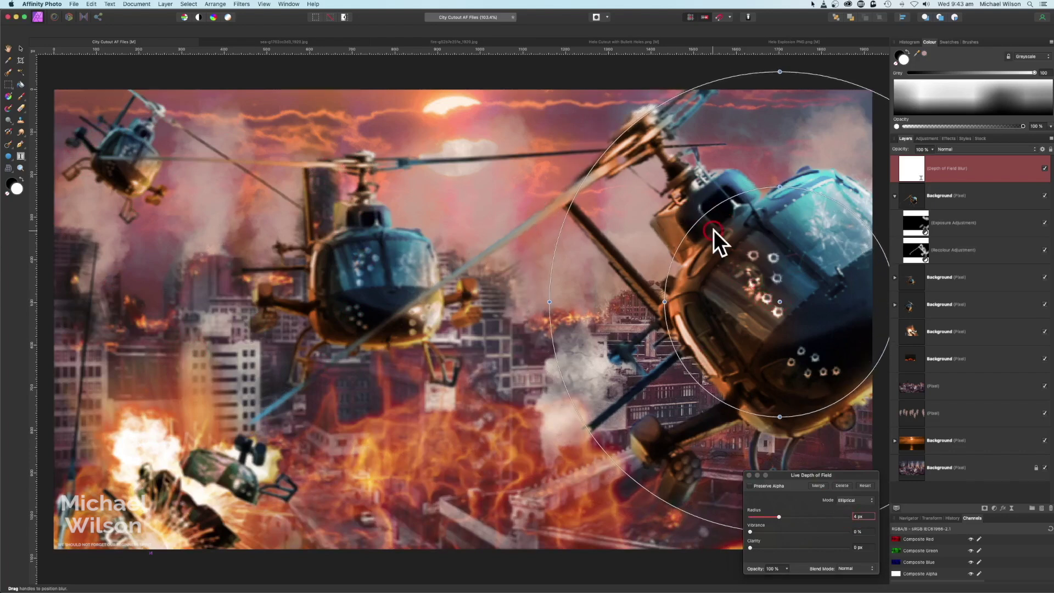
left_click(750, 475)
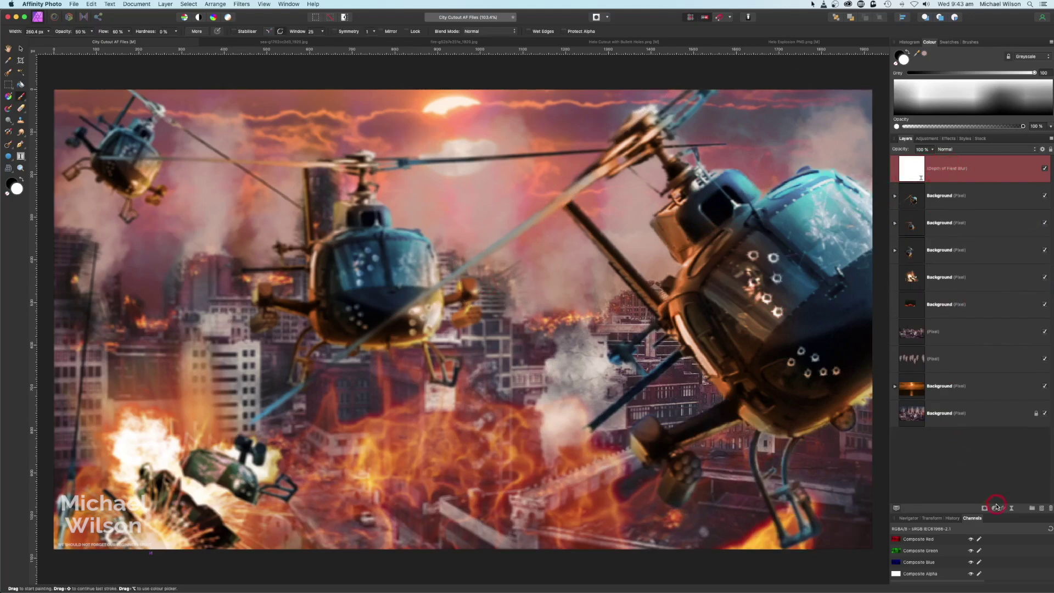
Add a Selective Colour adjustment and set its Neutrals to 35% cyan and -15% yellow.
left_click(996, 508)
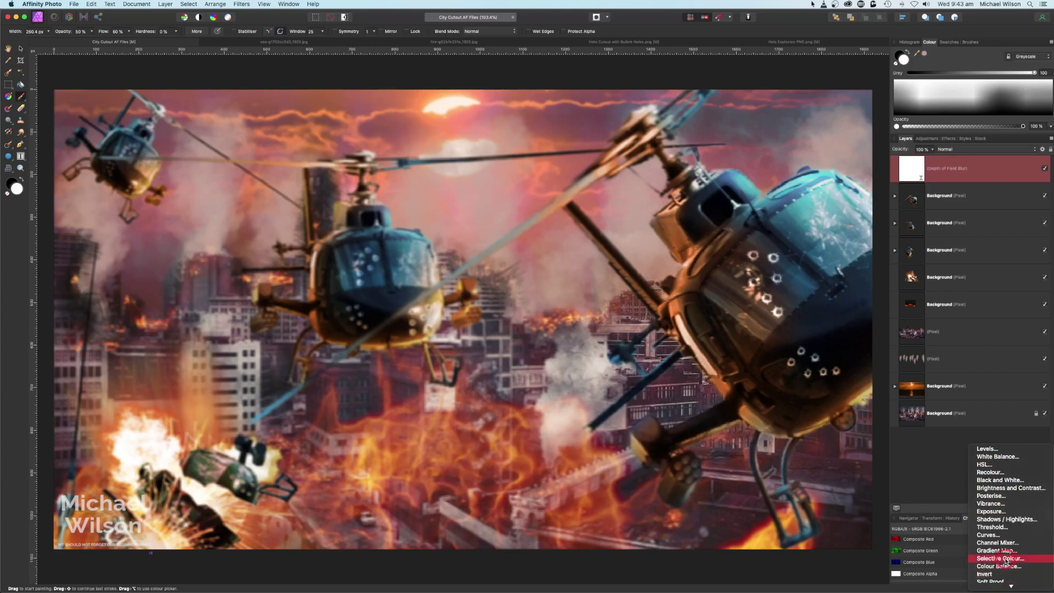
left_click(1001, 558)
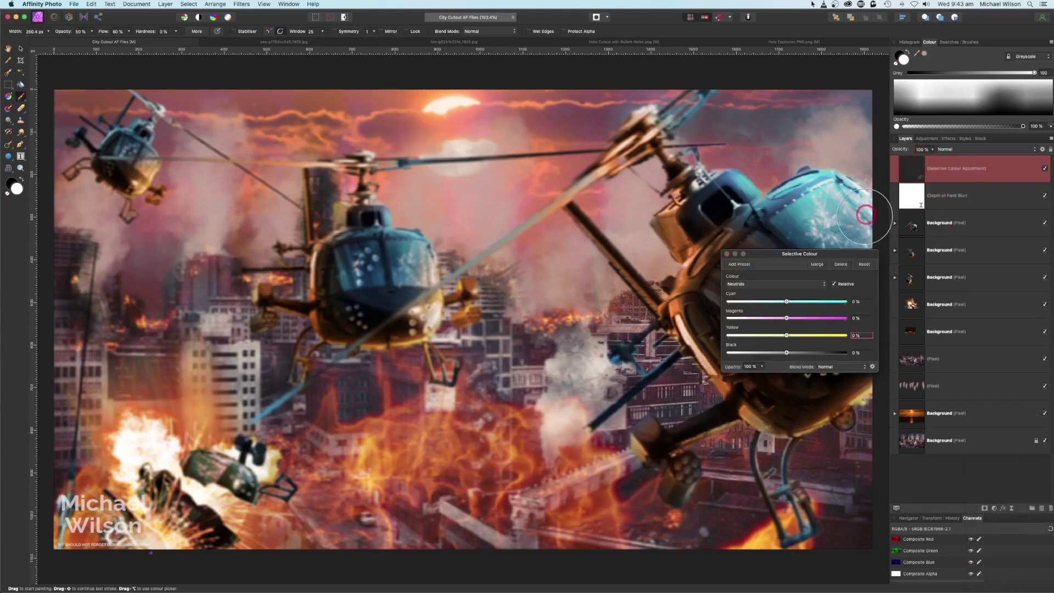
left_click_drag(813, 253, 721, 119)
left_click(649, 149)
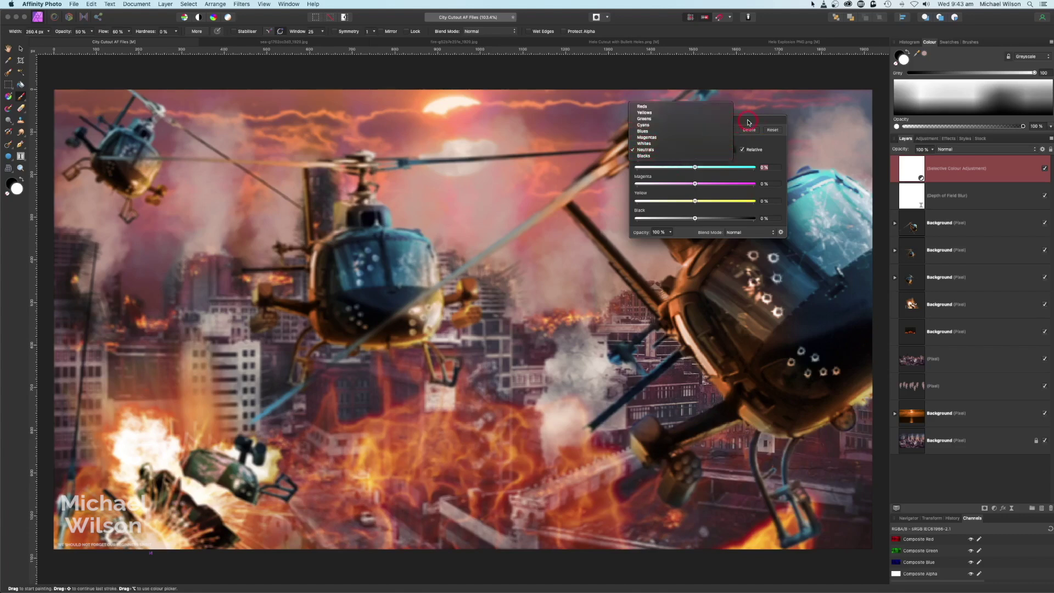
left_click(714, 149)
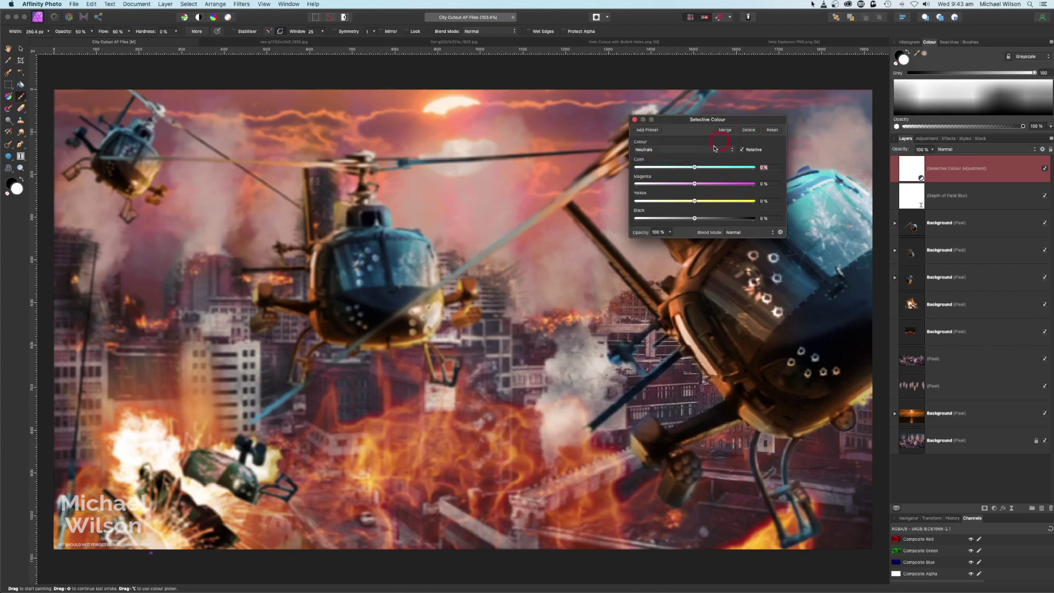
left_click(761, 167)
type("35")
key("Return")
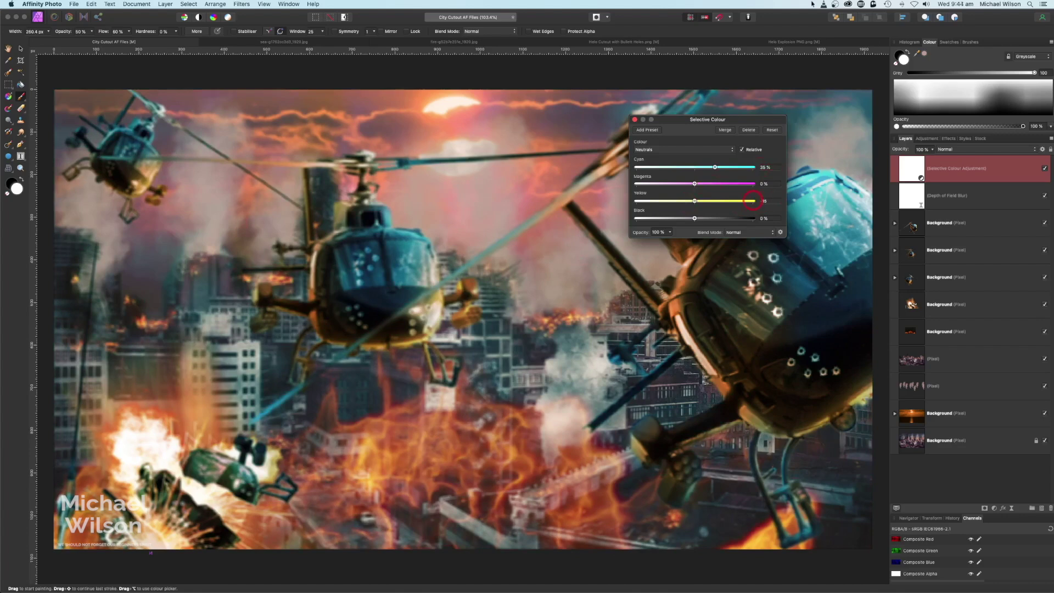
left_click(635, 121)
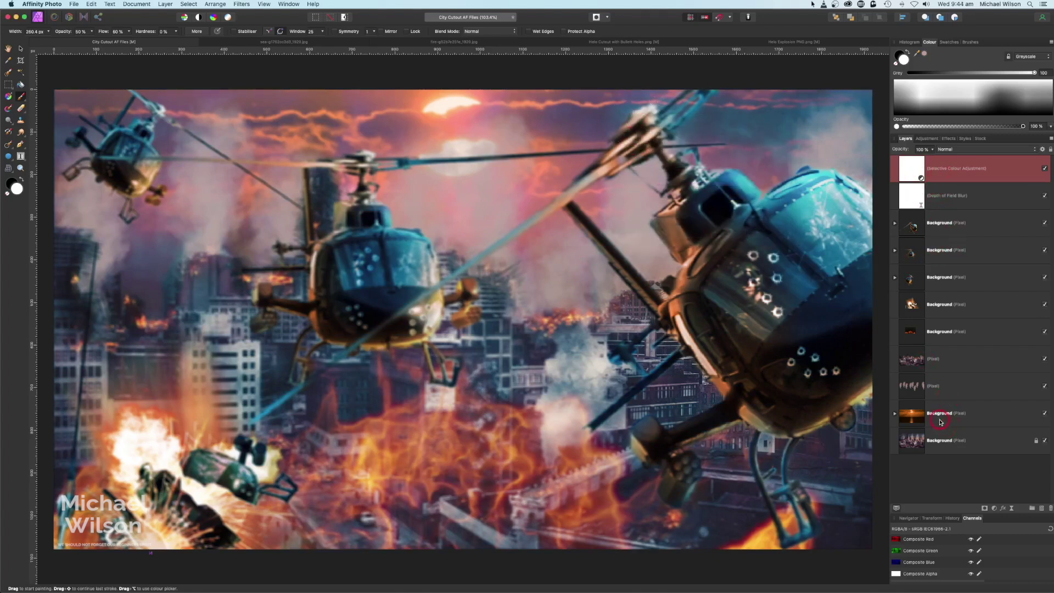
Move the fire layer above the helicopter layers, directly beneath the Depth of Field Blur filter.
left_click(939, 334)
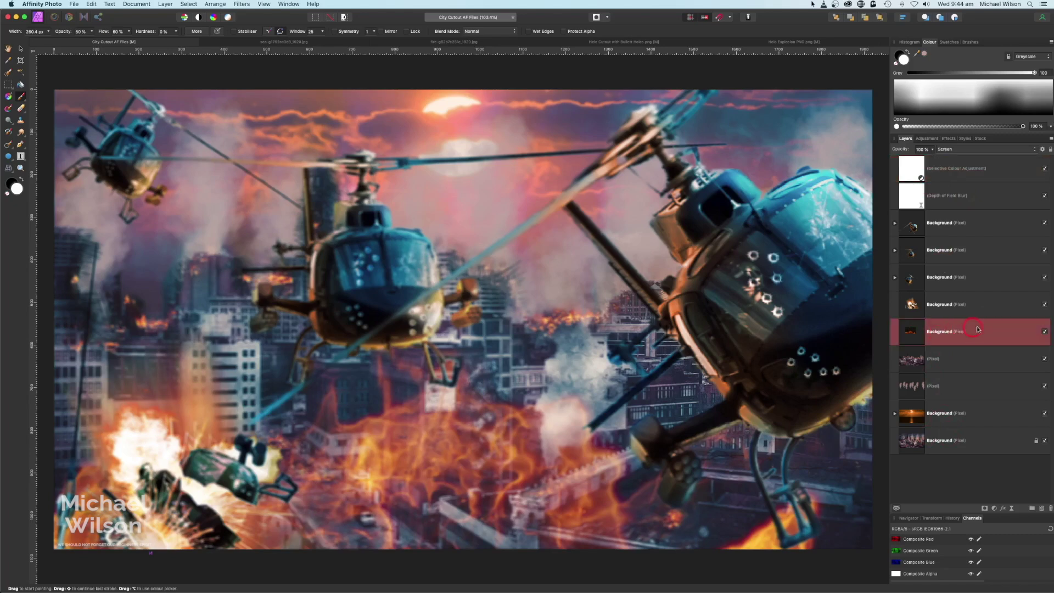
left_click_drag(956, 330, 940, 216)
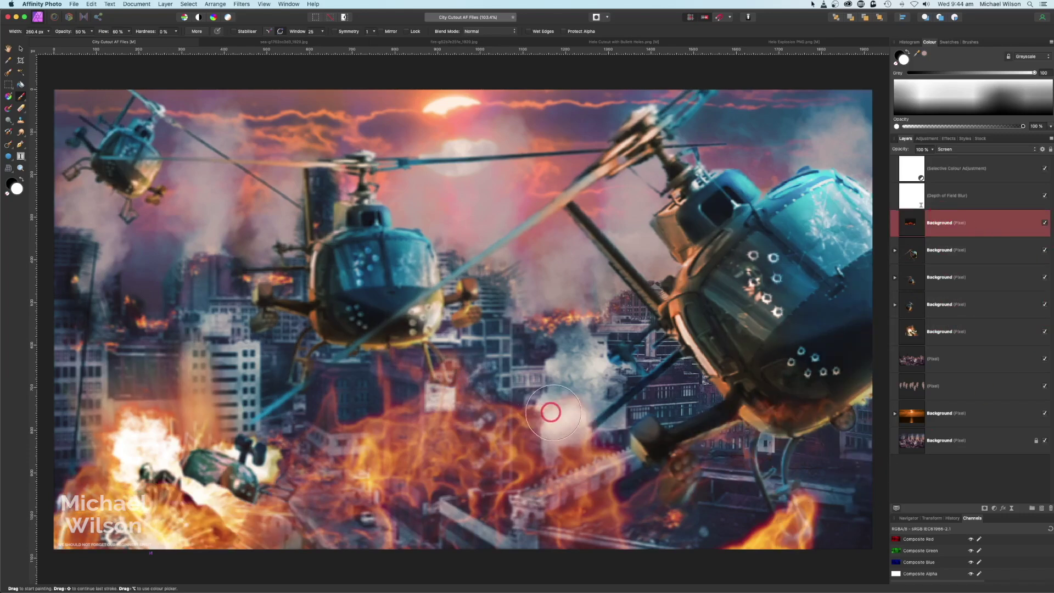
left_click(862, 416)
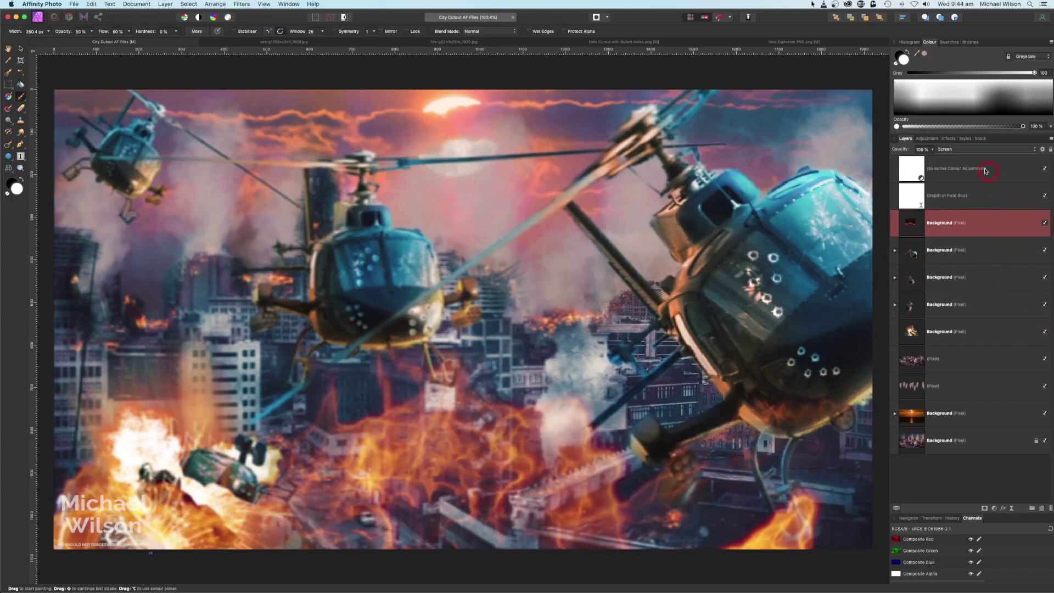
Merge all visible layers into a new pixel layer above the Selective Colour adjustment.
left_click(964, 165)
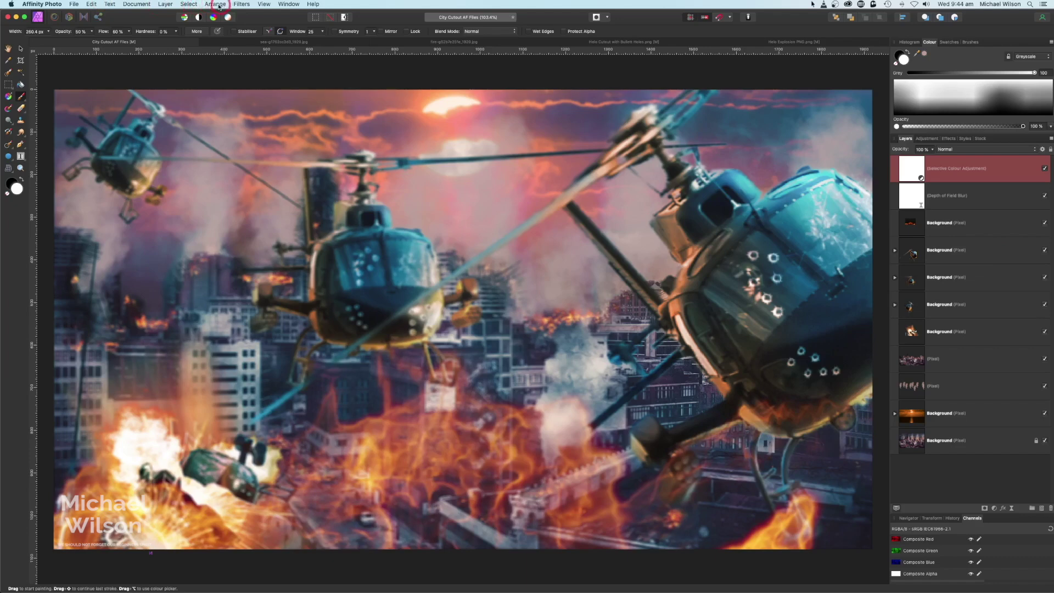
left_click(165, 5)
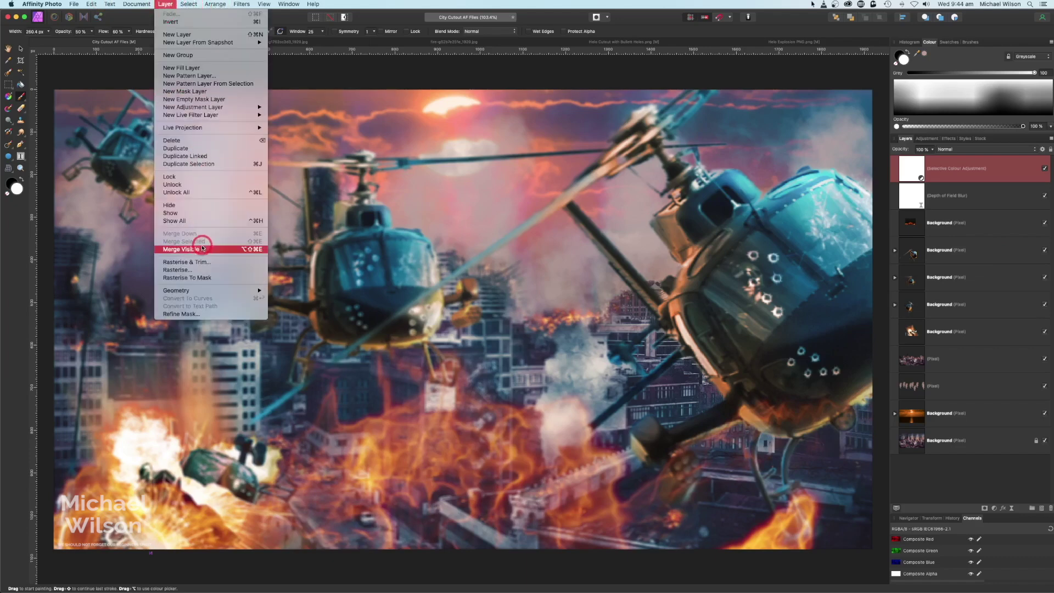
left_click(200, 255)
Open the merged layer for tone mapping, use the Detailed preset and set Tone Compression to 20%.
left_click(78, 22)
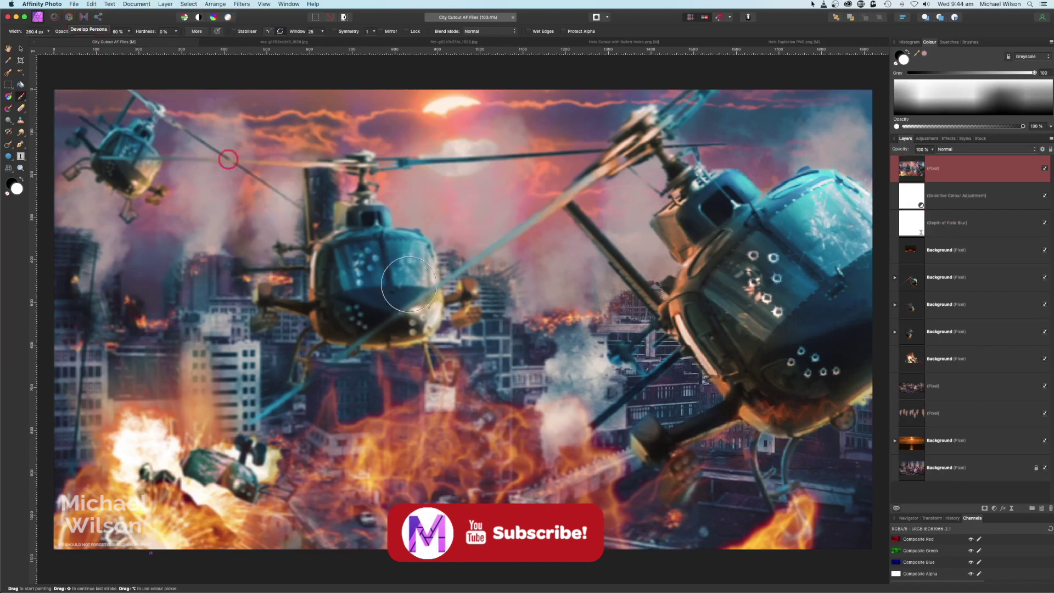
left_click(84, 17)
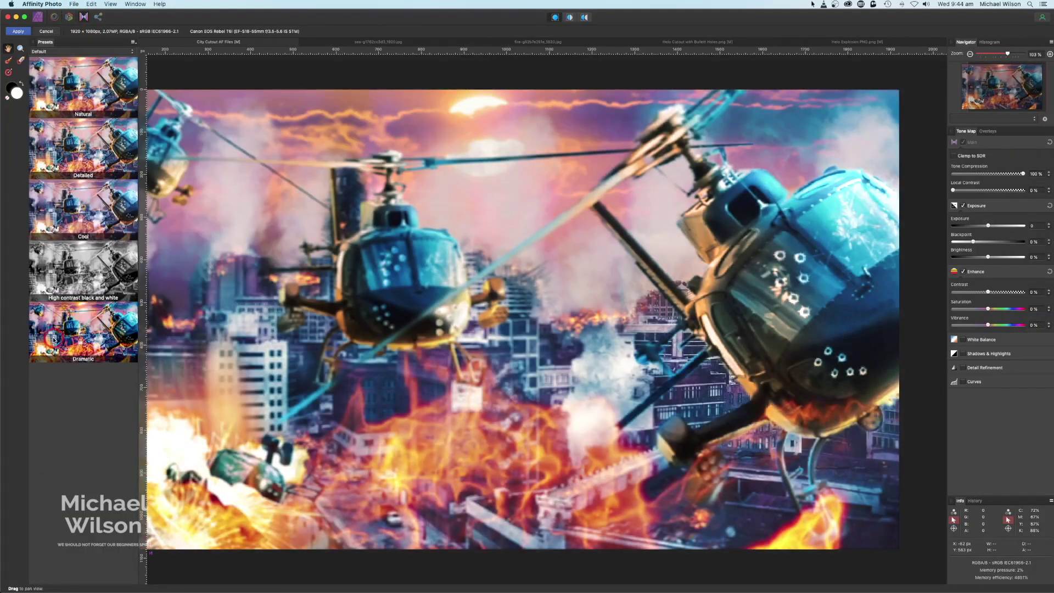
left_click(84, 160)
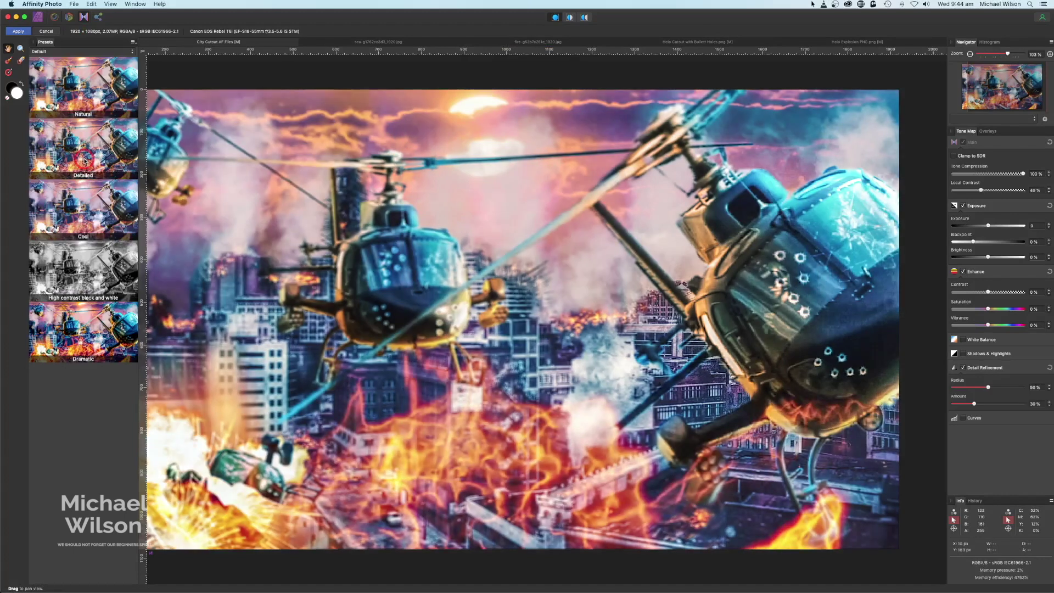
left_click(1024, 175)
left_click_drag(1024, 175, 968, 177)
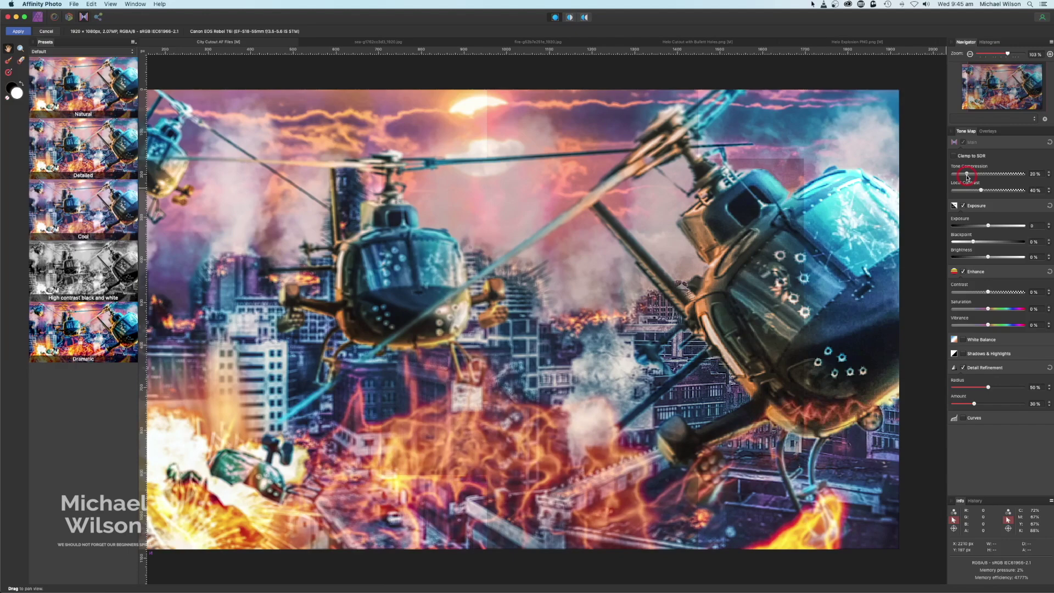
Lower the exposure to about -0.78, set Saturation to -23%, raise Vibrance strongly and apply the tone mapping.
left_click(981, 190)
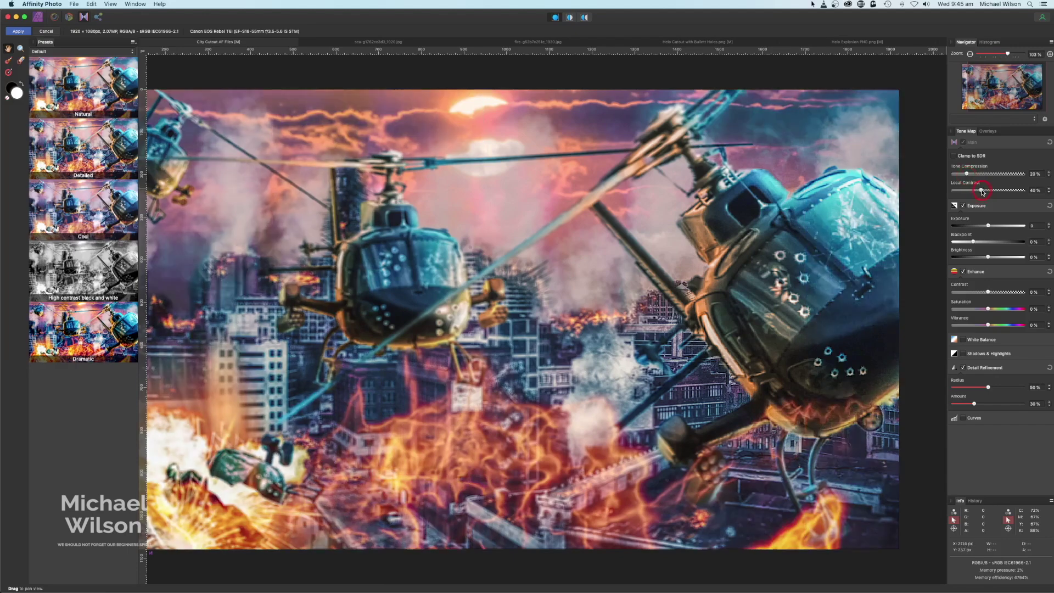
left_click_drag(989, 225, 975, 227)
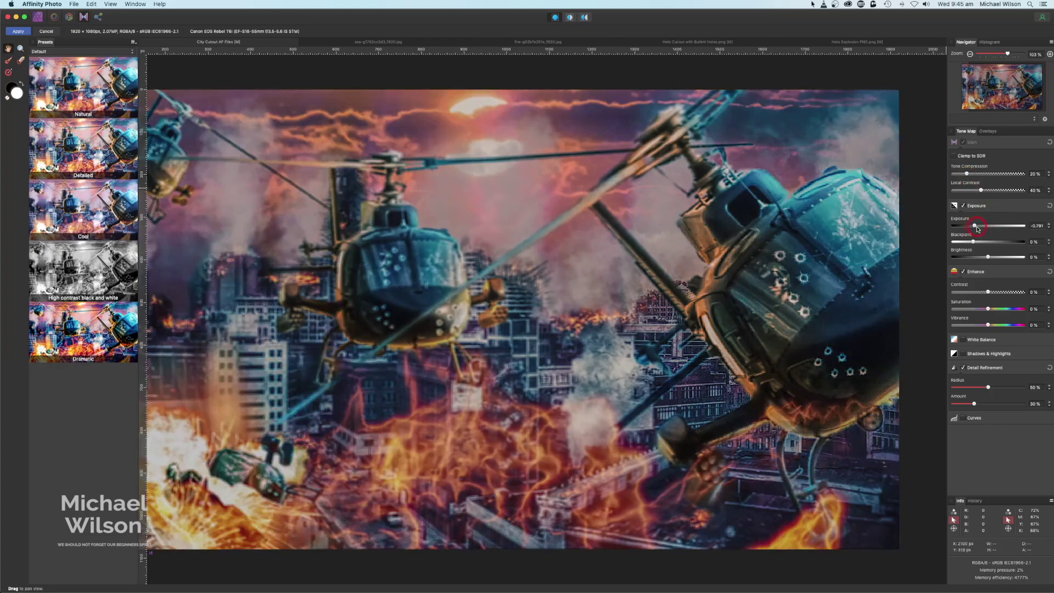
left_click(1000, 304)
left_click_drag(1000, 304, 1024, 328)
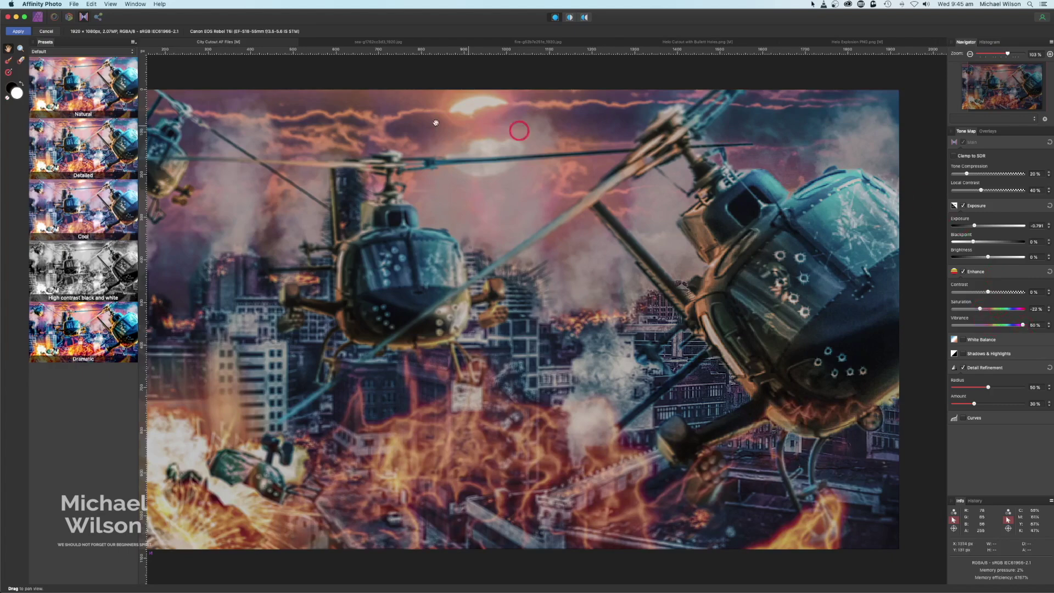
left_click(18, 31)
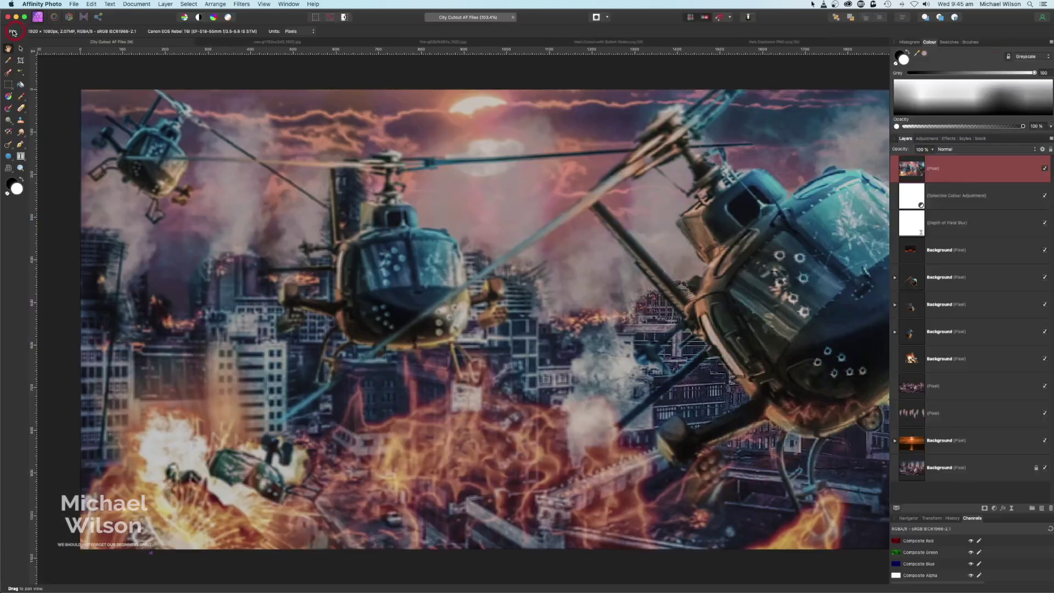
left_click(410, 193)
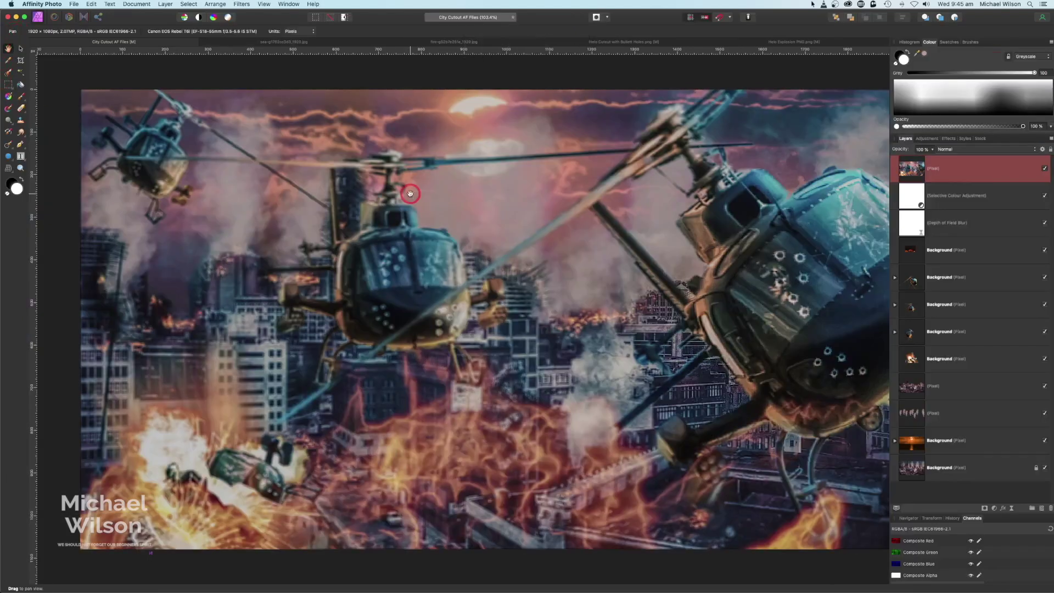
scroll(410, 193, "right", 2)
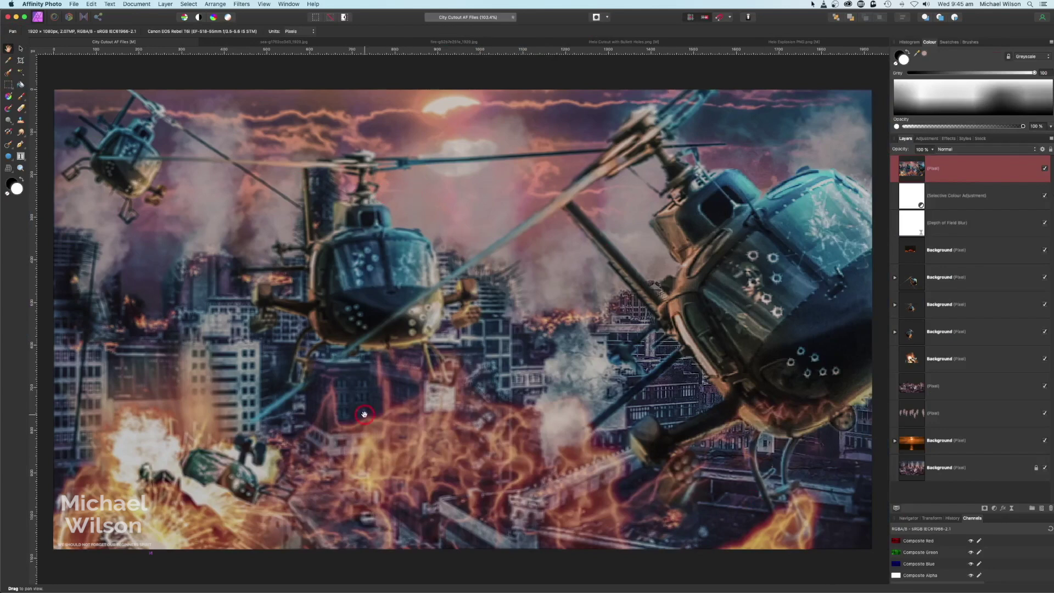
Add a live Procedural Texture filter to the merged layer with the Metallic preset and adjust its offset.
left_click(1013, 511)
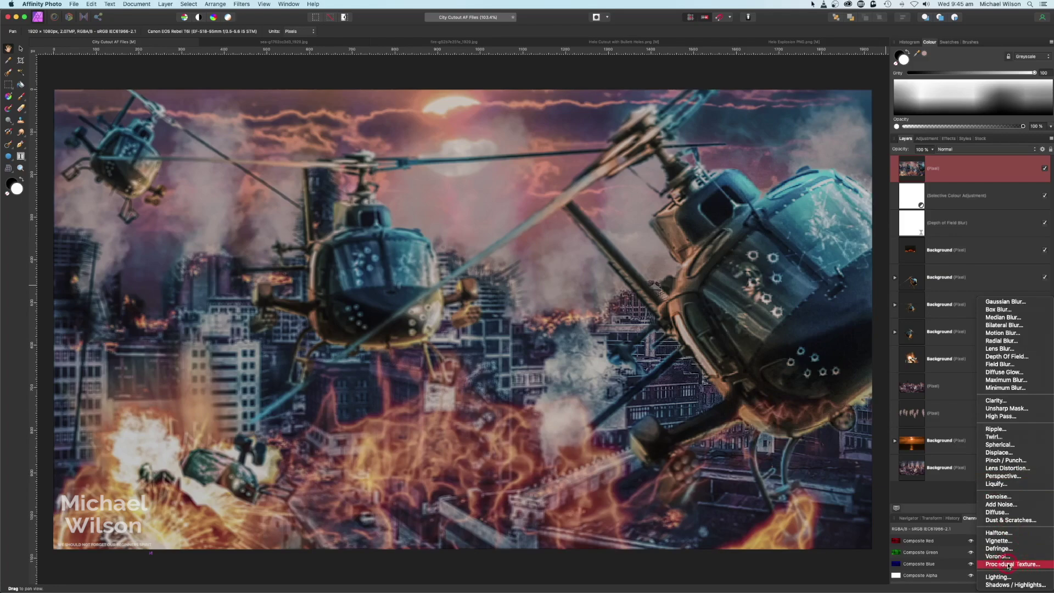
left_click(1004, 565)
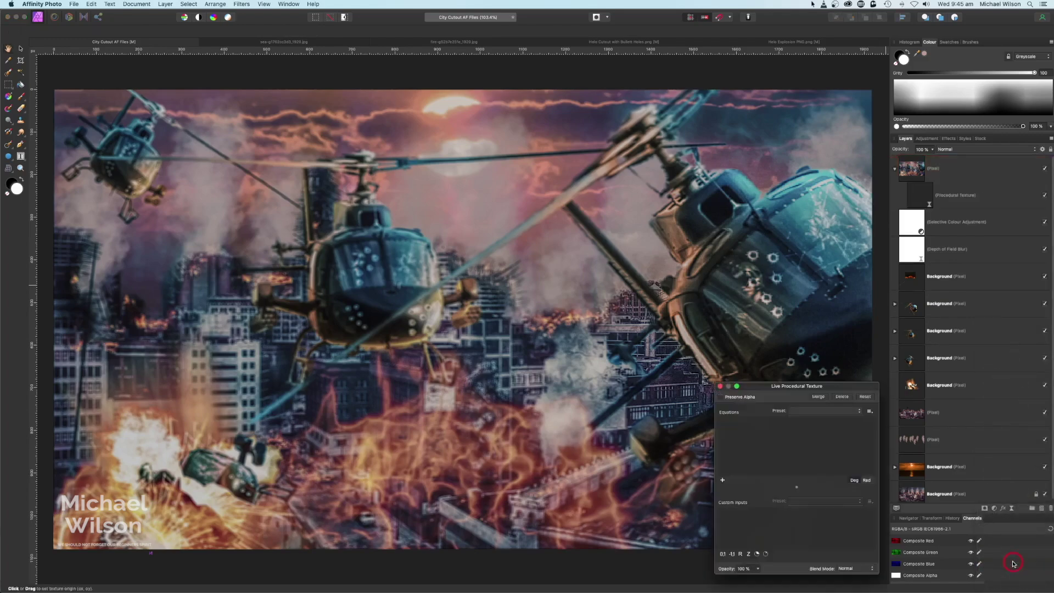
left_click(734, 198)
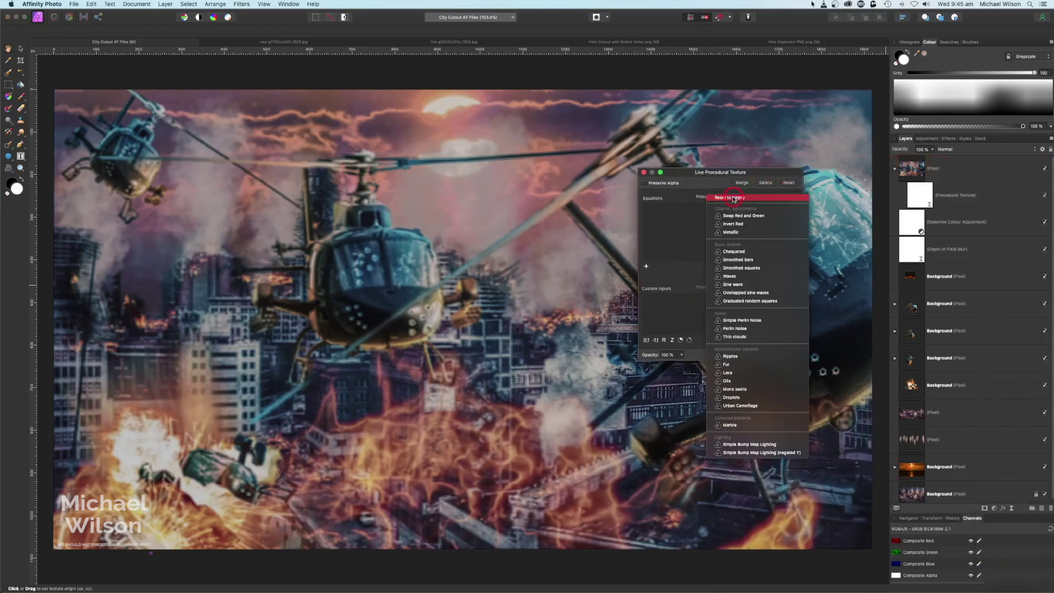
left_click(745, 235)
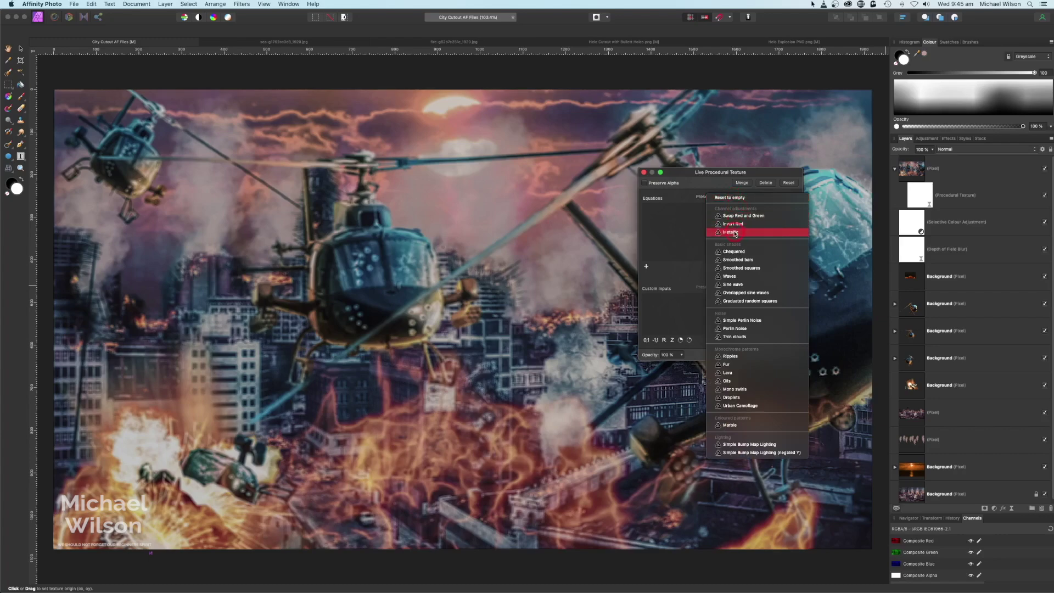
left_click(758, 330)
left_click_drag(760, 330, 751, 333)
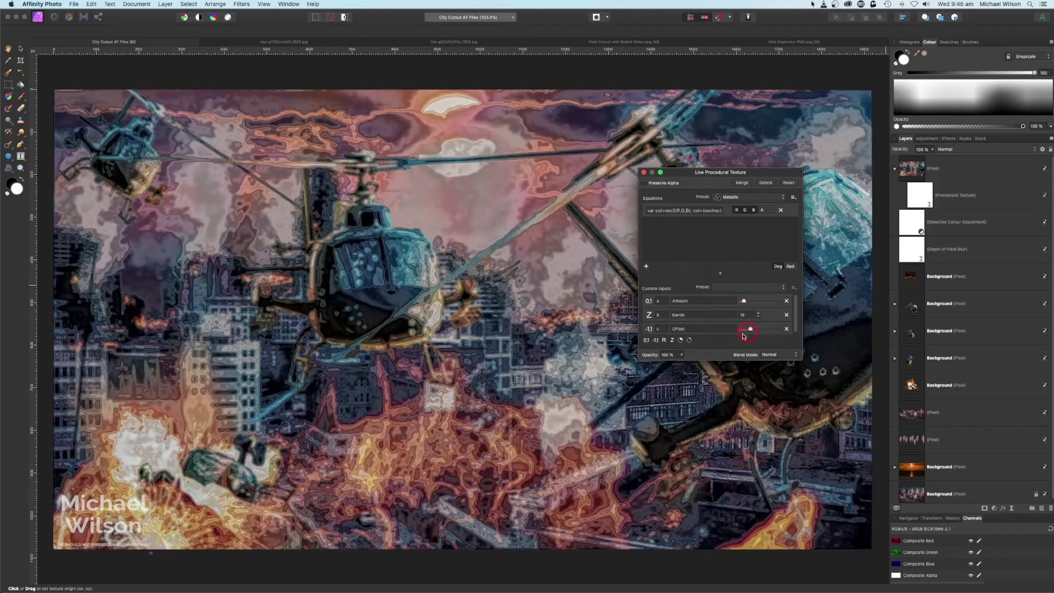
left_click(644, 174)
Reduce the Procedural Texture filter's opacity to soften the metallic effect and collapse its parent layer.
left_click(913, 192)
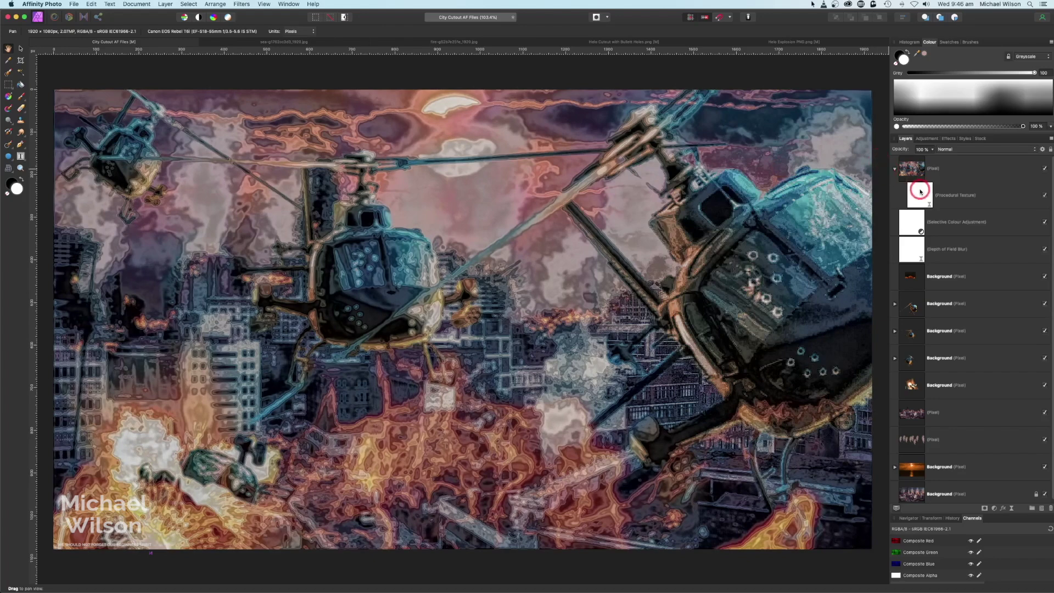
left_click(932, 150)
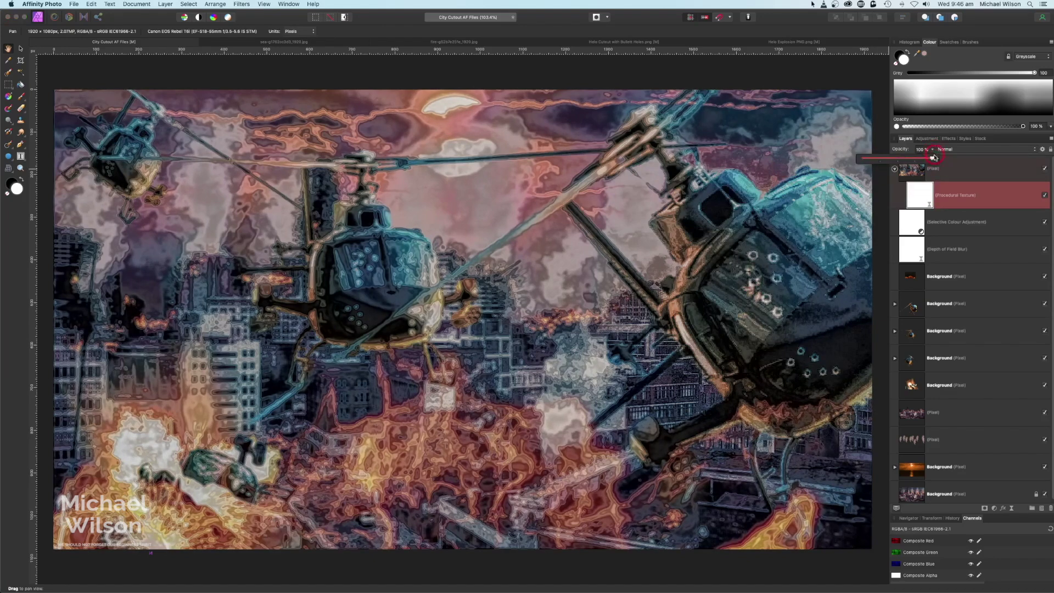
left_click_drag(937, 160, 895, 161)
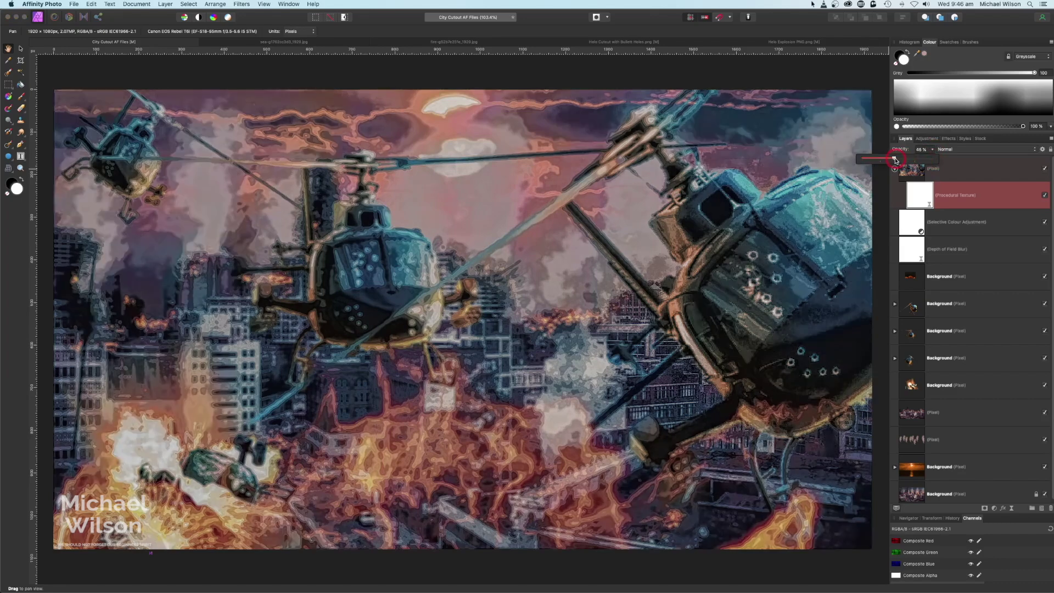
left_click(896, 168)
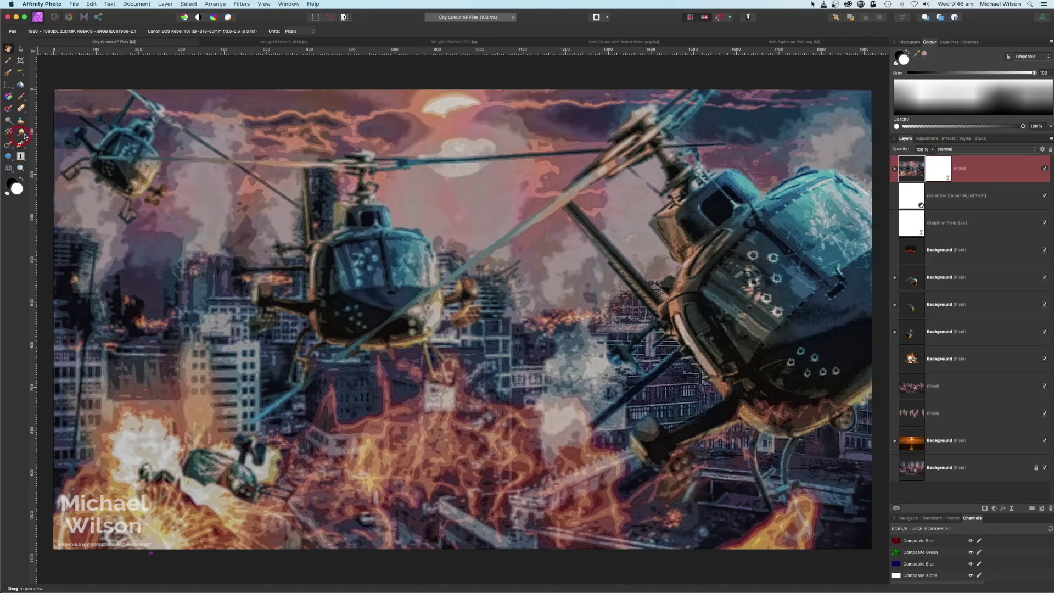
Expand the merged layer and toggle the Procedural Texture filter off and on to compare the effect.
left_click(895, 170)
left_click(1045, 195)
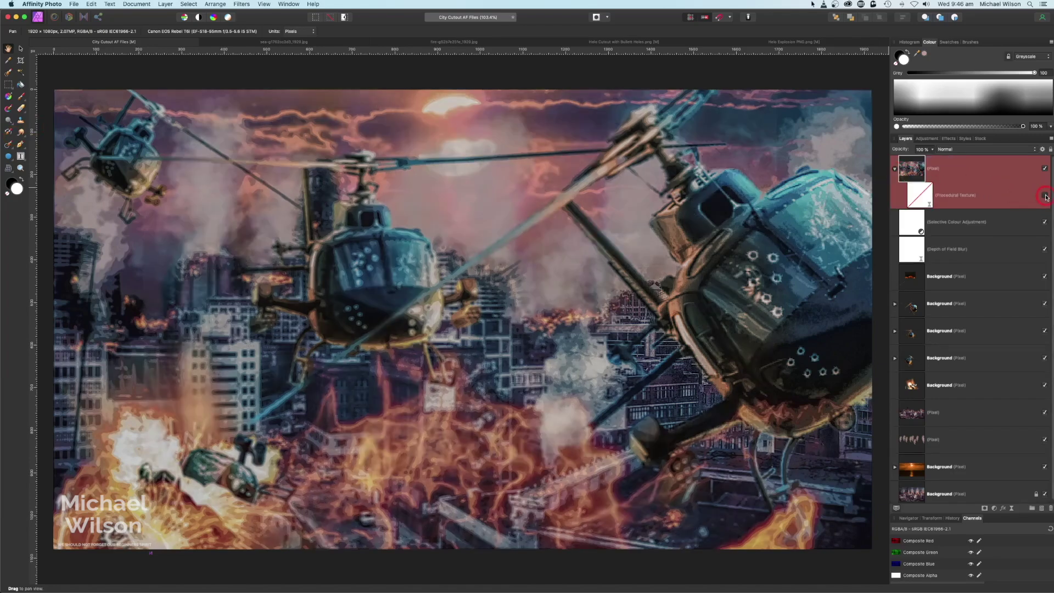
left_click(1045, 195)
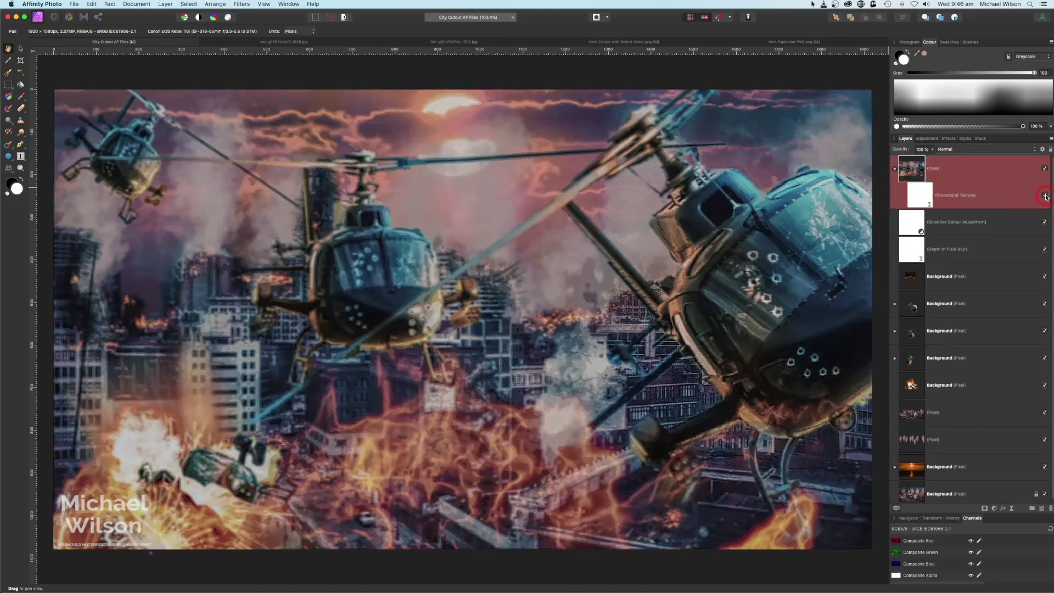